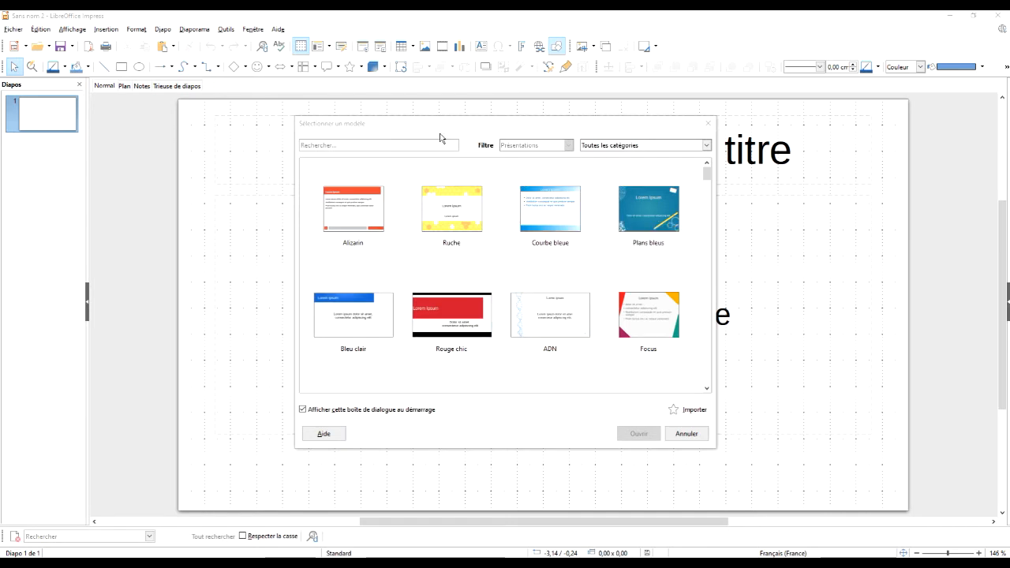
Step: Browse the presentation templates and close the template selection without choosing one
scroll(513, 285, "down", 6)
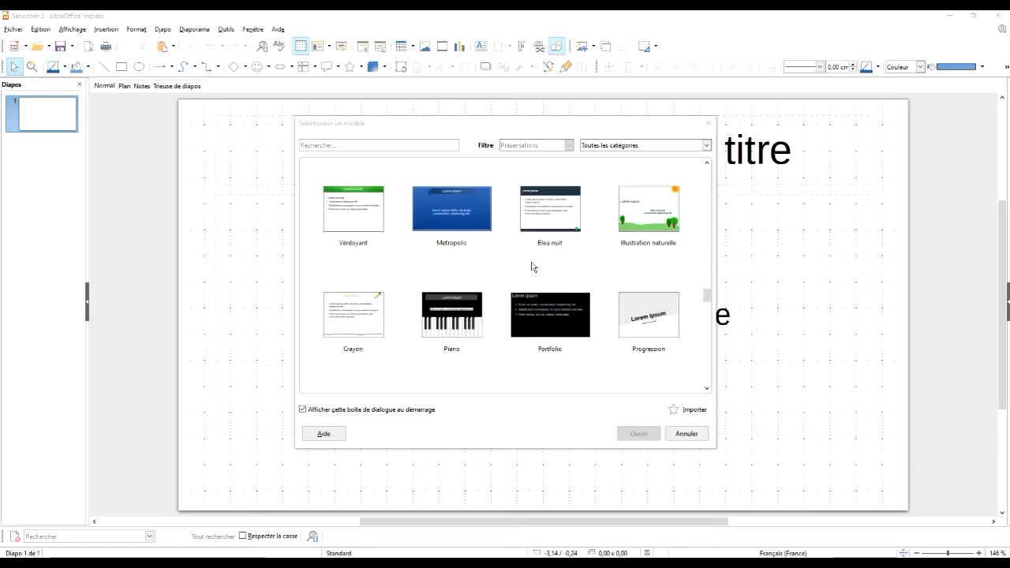
scroll(553, 300, "down", 5)
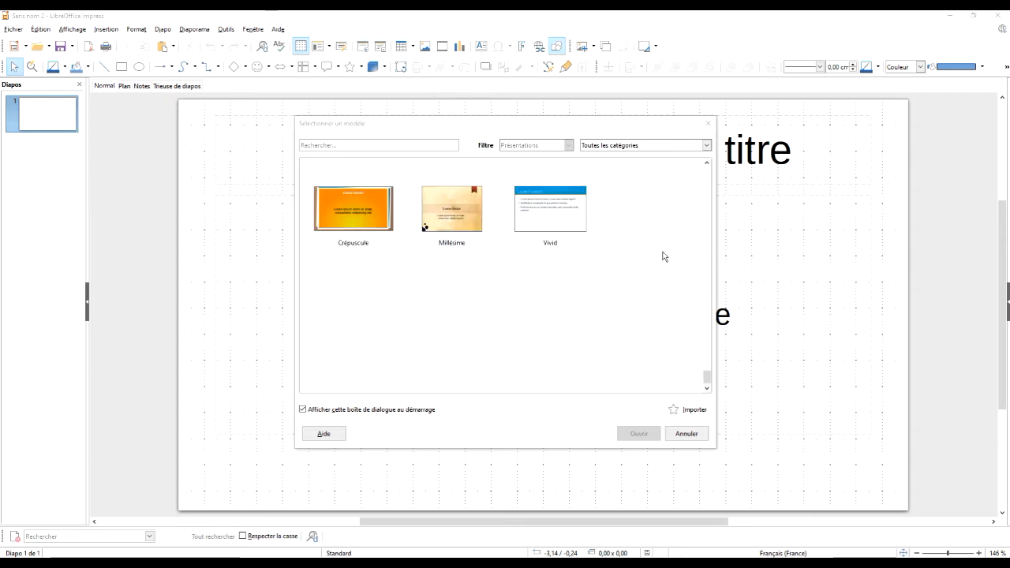
left_click(687, 435)
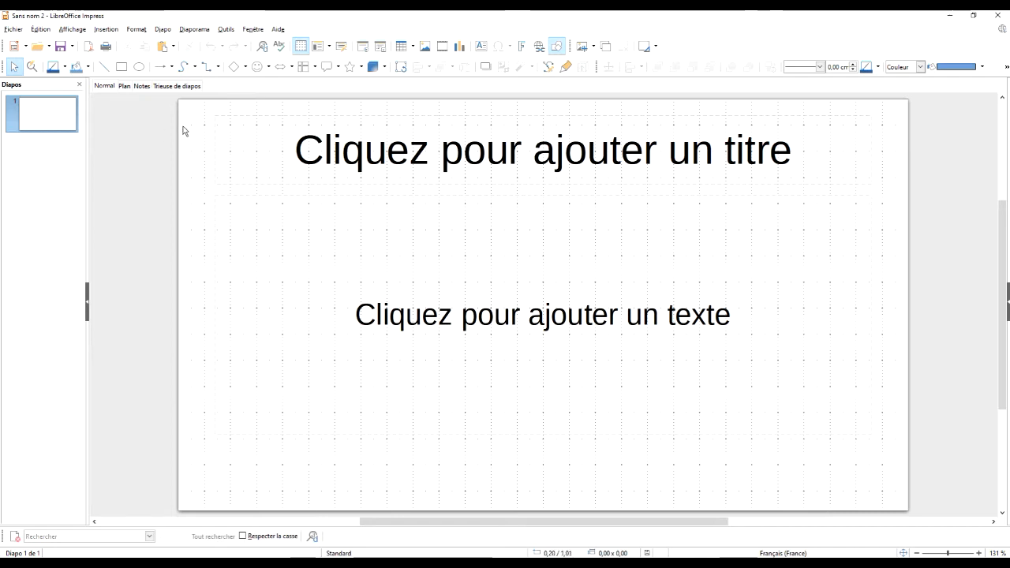
Step: Apply the Diapo vierge layout to slide 1
left_click(163, 30)
mouse_move(249, 157)
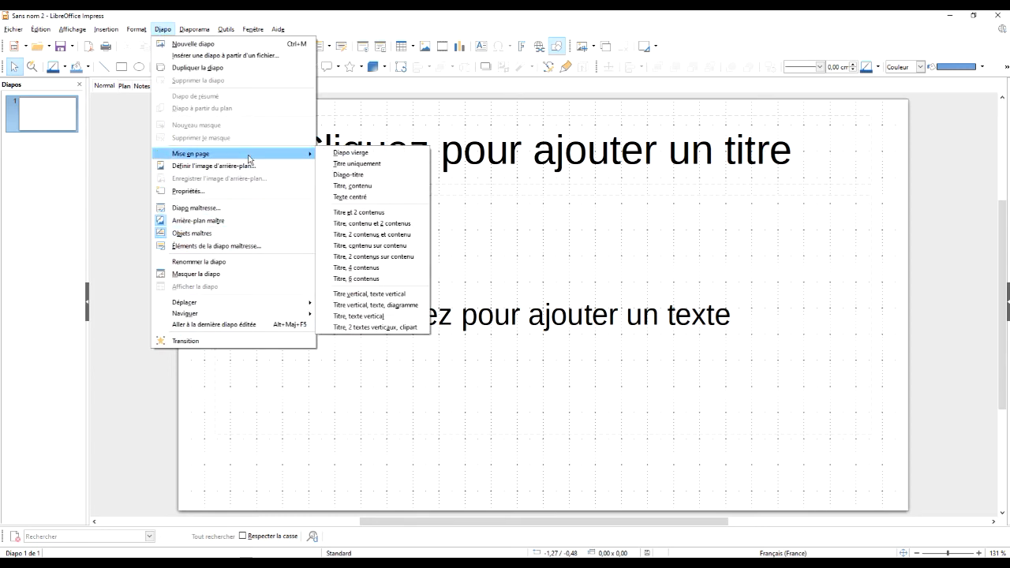
left_click(348, 154)
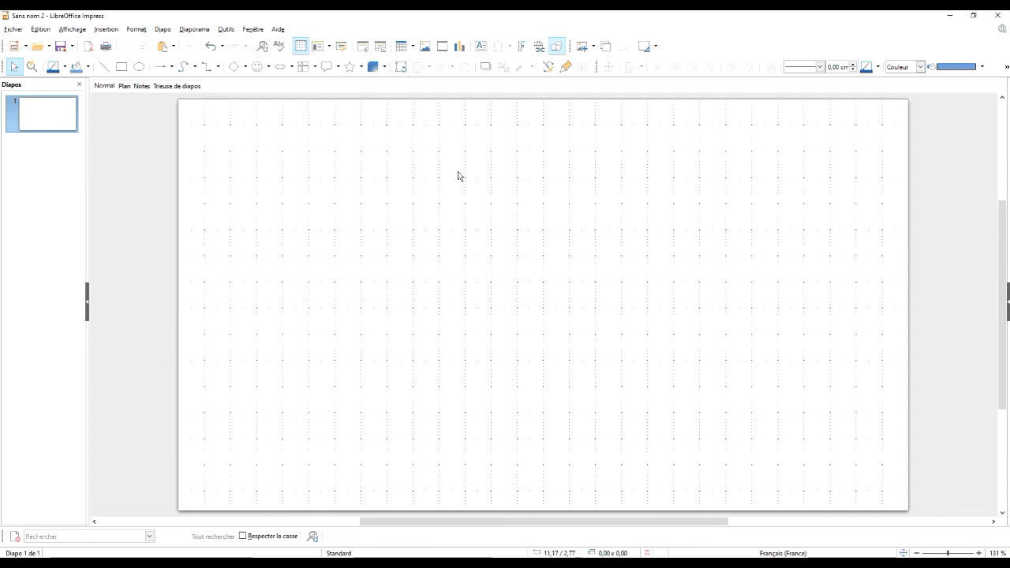
right_click(418, 174)
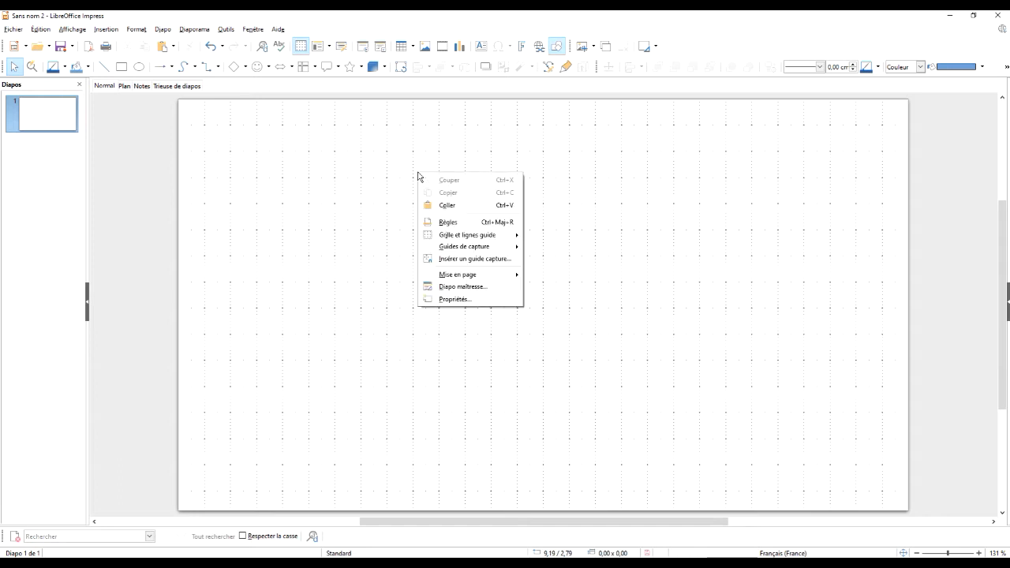
mouse_move(505, 281)
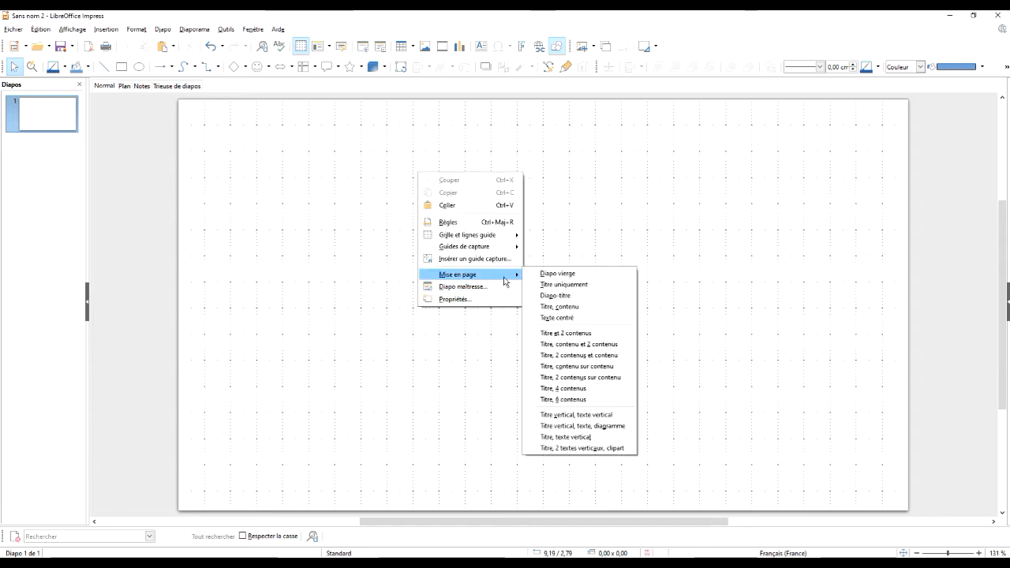
left_click(320, 273)
Step: Open the slide properties and switch the background to a Dégradé fill
right_click(491, 191)
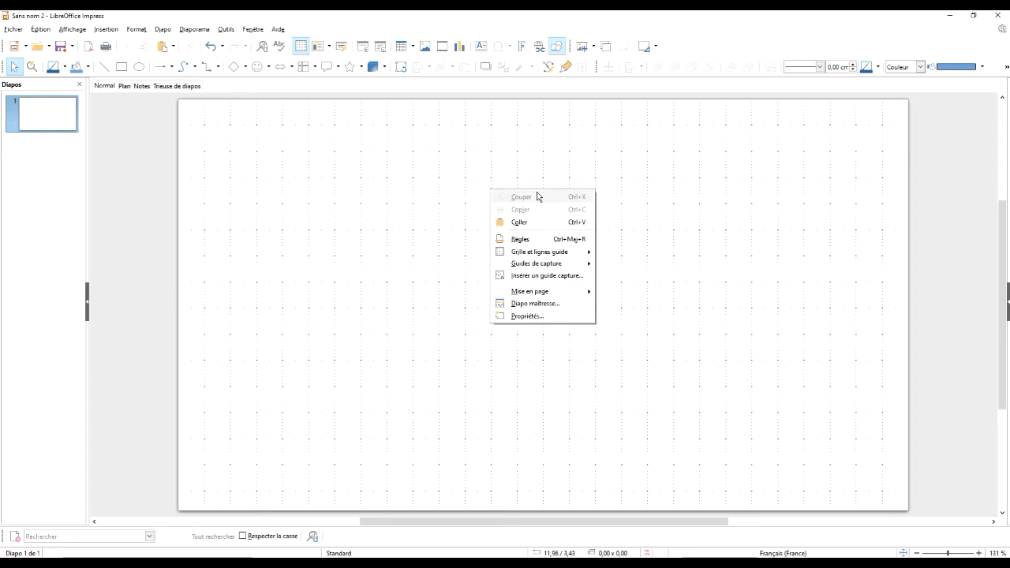
mouse_move(559, 292)
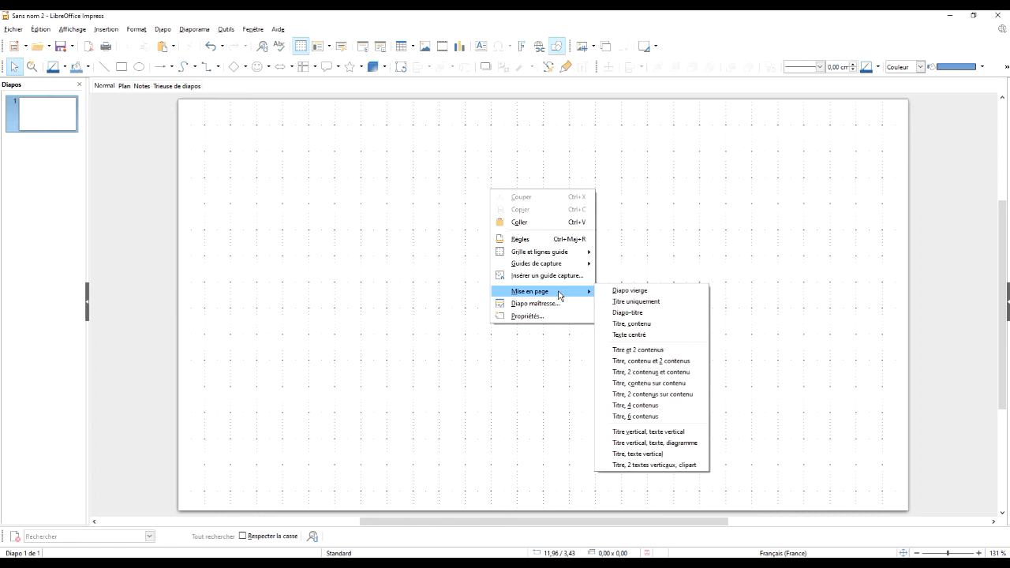
left_click(551, 316)
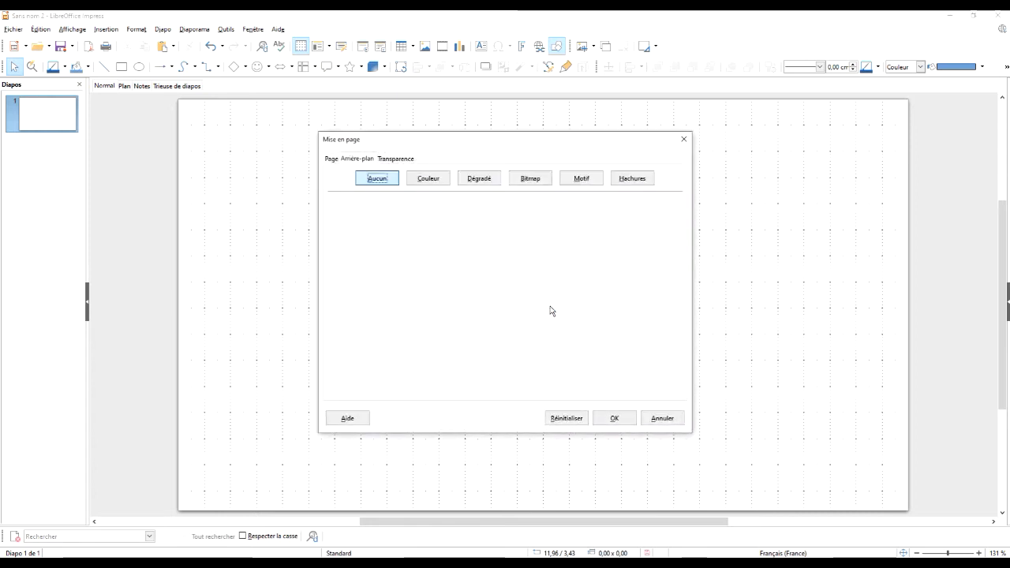
left_click(331, 161)
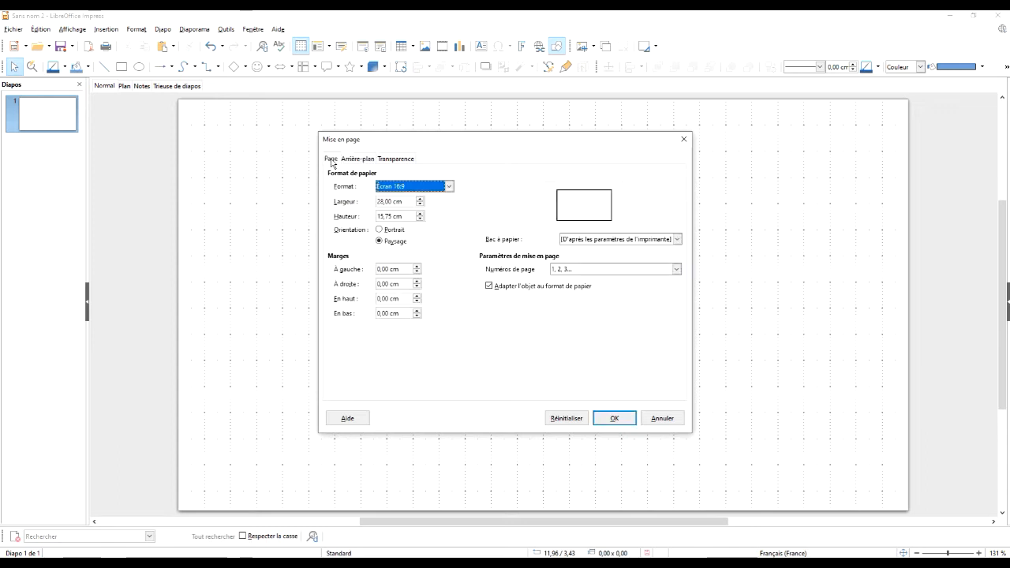
left_click(362, 160)
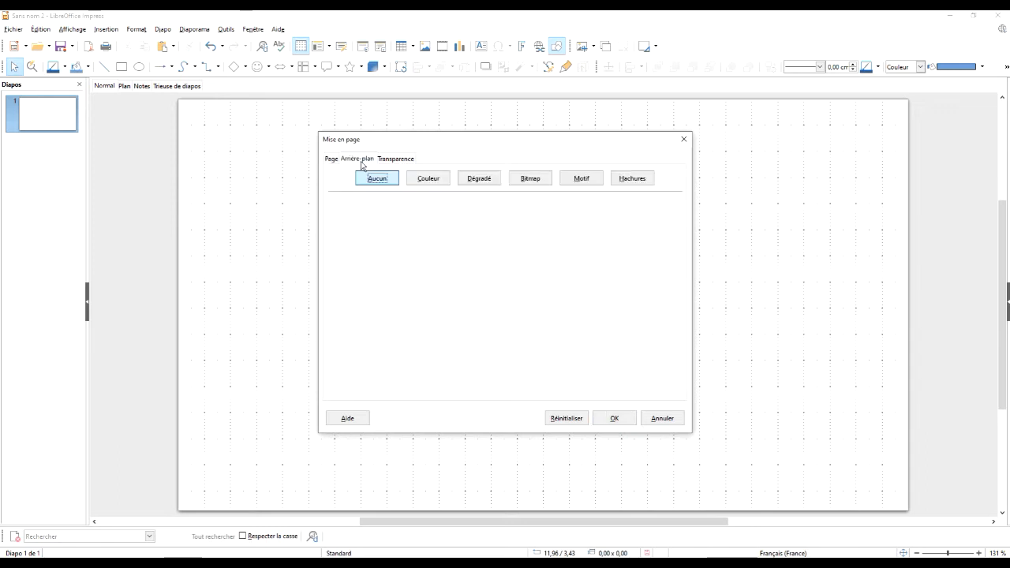
left_click(480, 180)
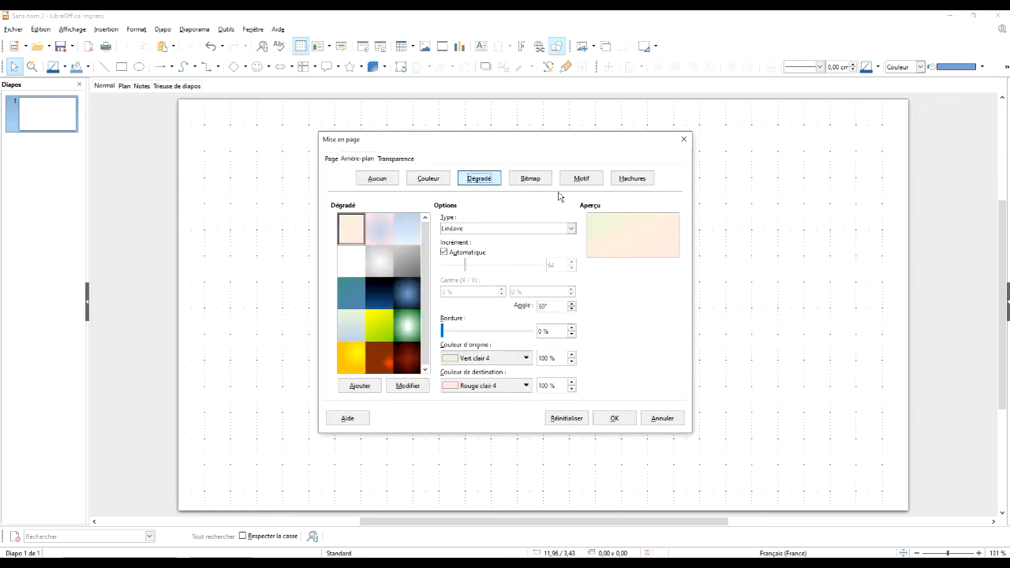
Step: Set the background gradient's origin colour to Bleu and its destination colour to Bleu foncé 1
left_click(526, 358)
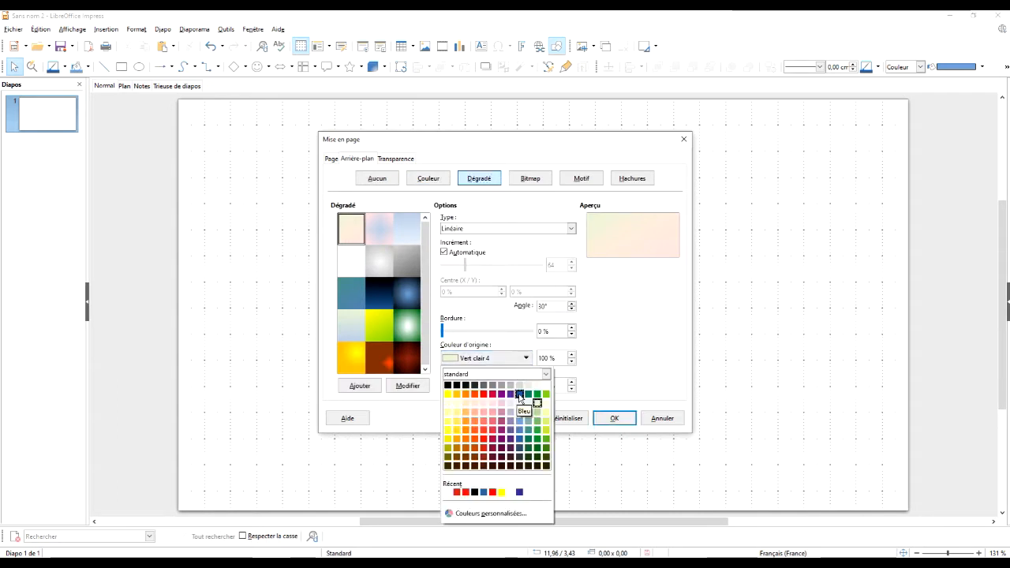
left_click(519, 395)
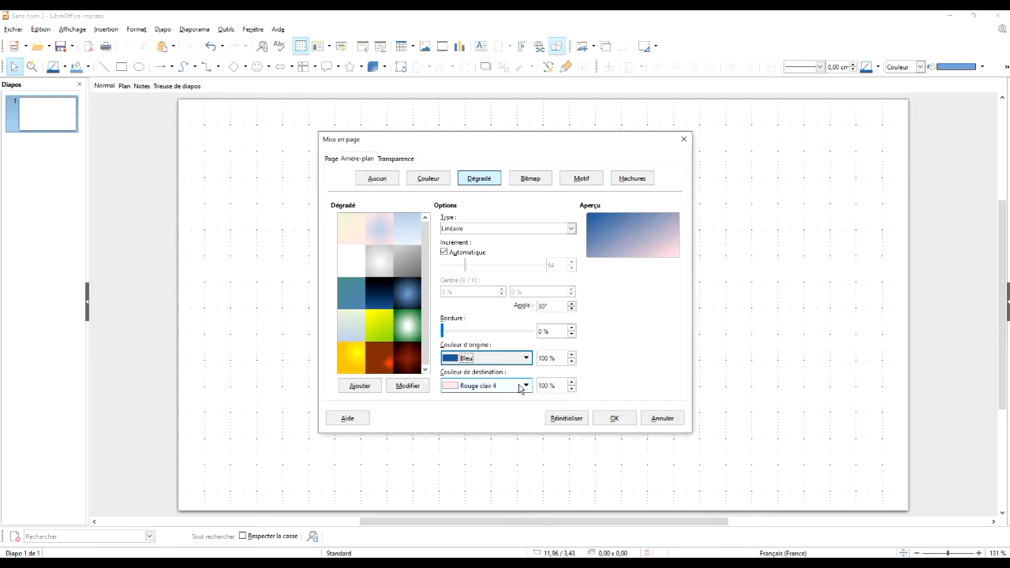
left_click(526, 385)
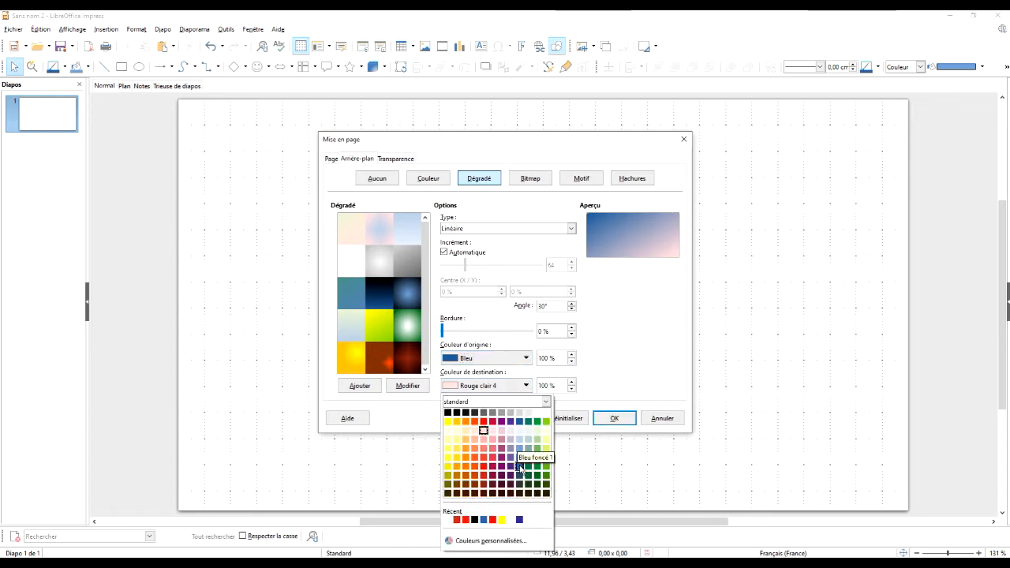
left_click(519, 467)
Step: Make the background gradient Axial at a 0° angle, with Bleu foncé 2 as the origin colour
left_click(509, 230)
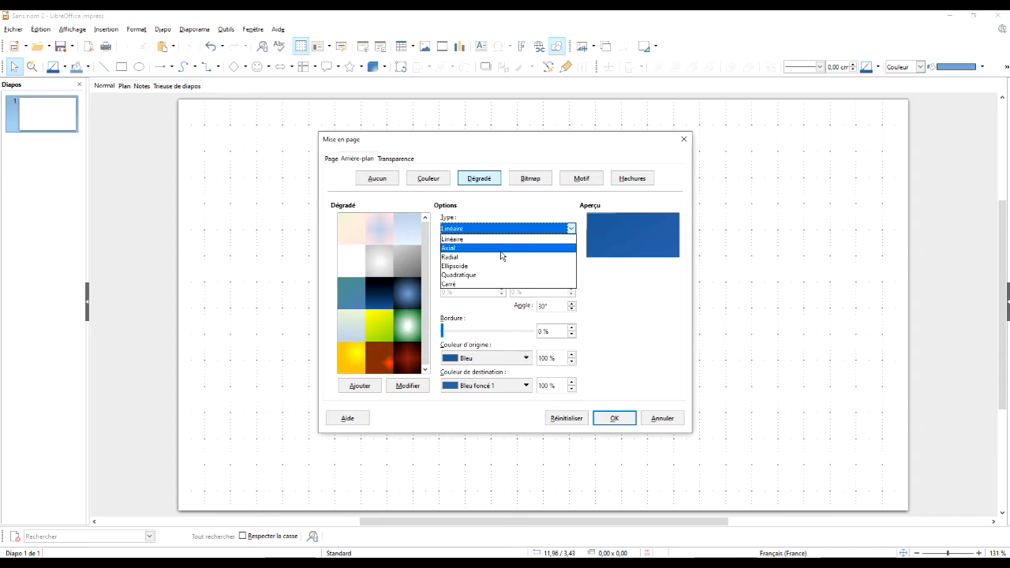
left_click(504, 248)
left_click(517, 361)
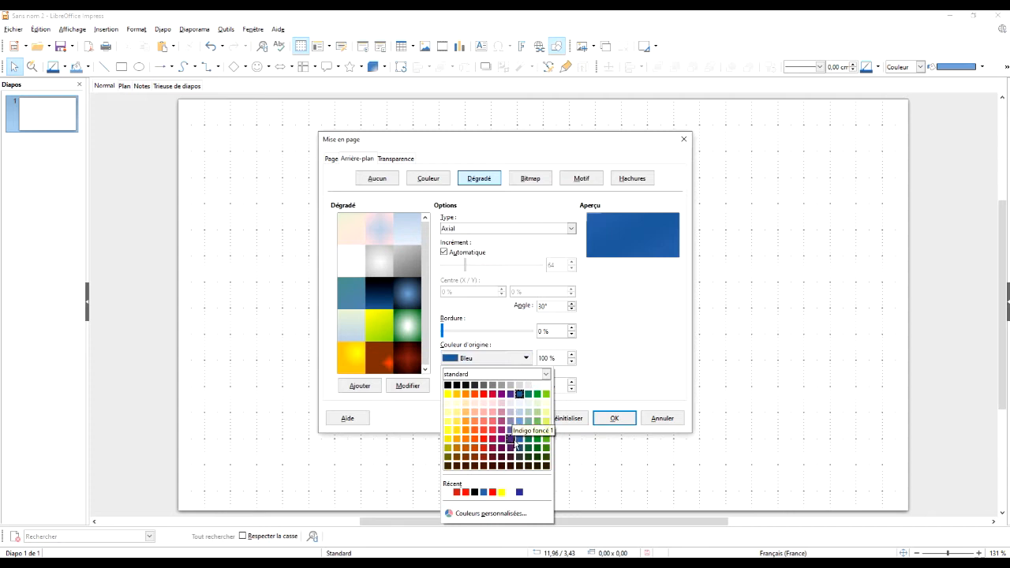
left_click(520, 450)
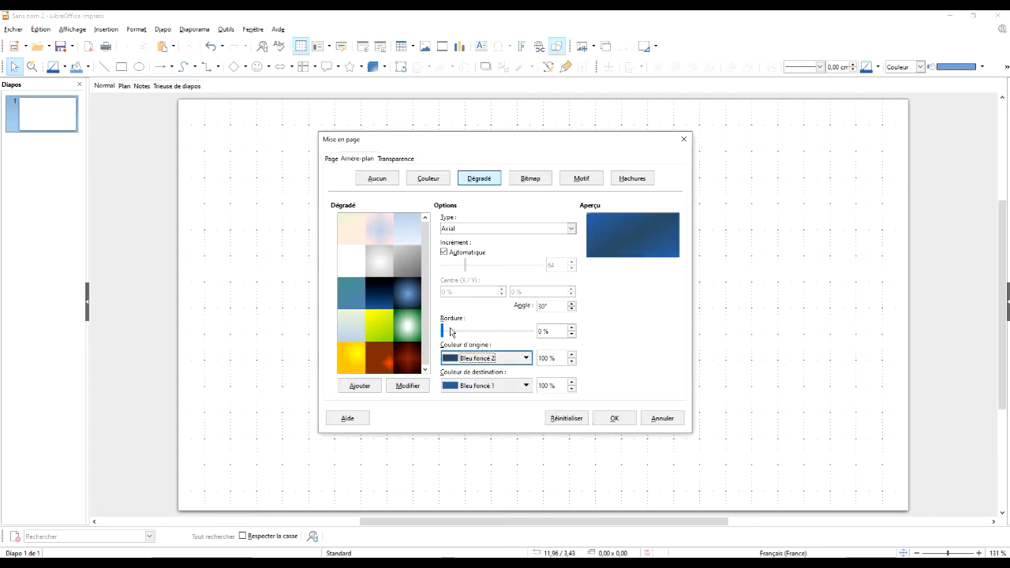
left_click(571, 310)
left_click(572, 310)
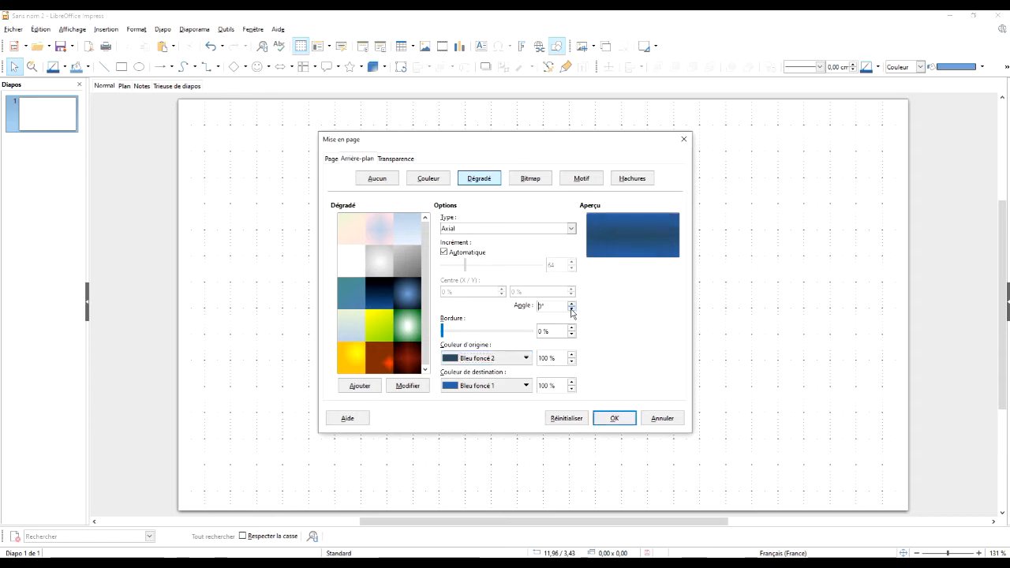
Step: Set the gradient's origin colour to Bleu and destination colour to Bleu clair 1, and apply the background to the slide
left_click(518, 360)
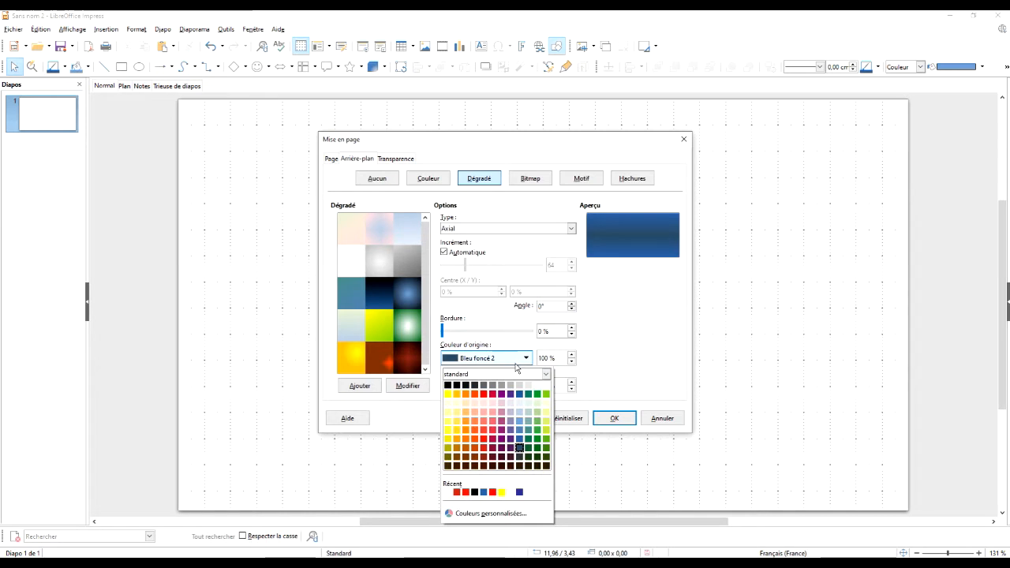
left_click(520, 394)
left_click(480, 386)
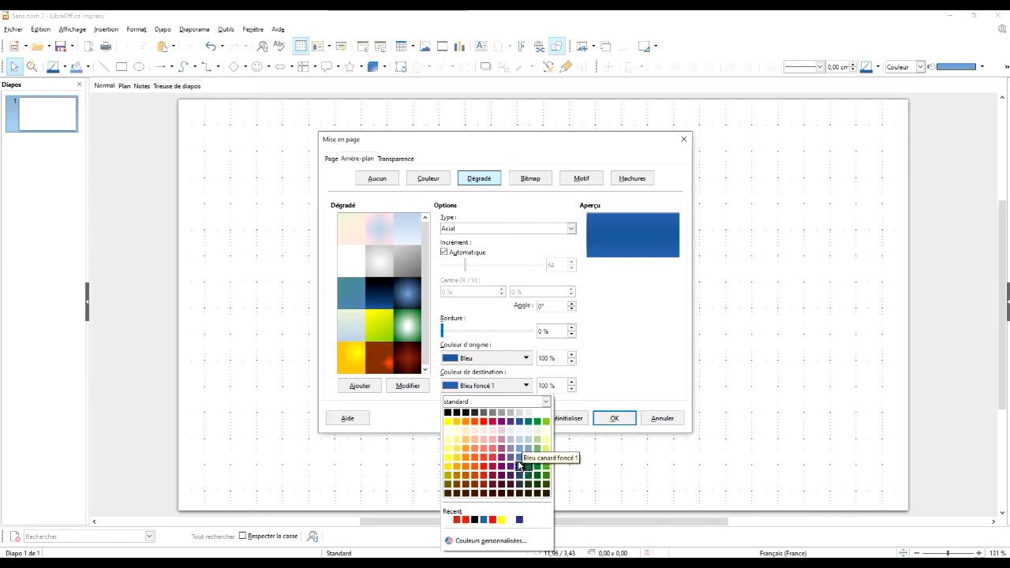
left_click(520, 458)
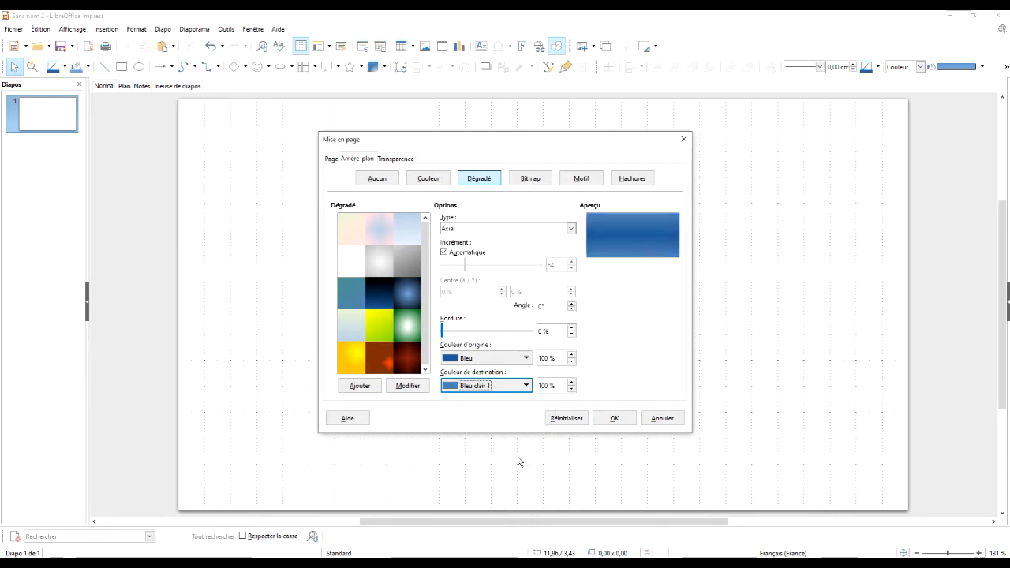
left_click(497, 359)
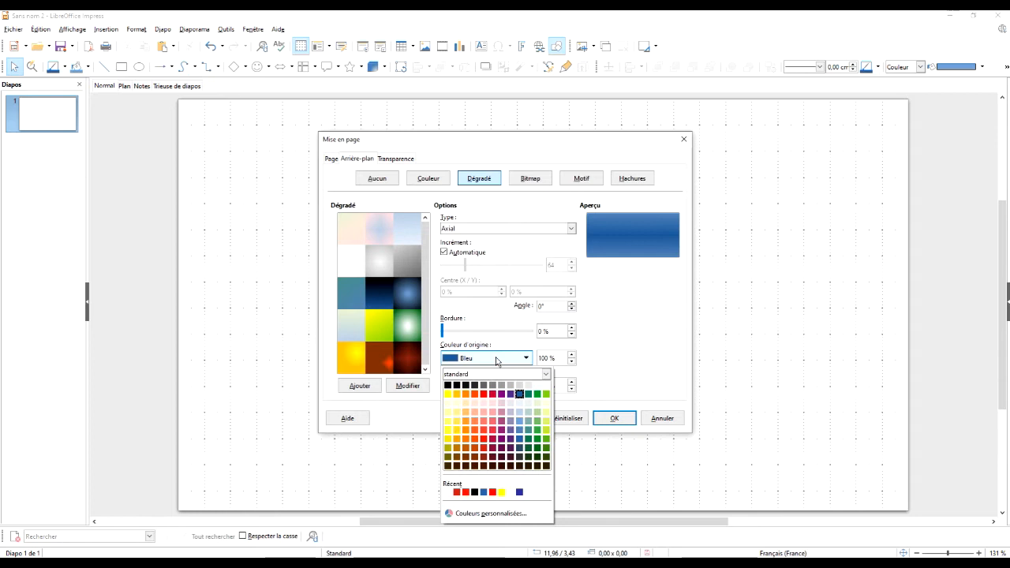
left_click(525, 358)
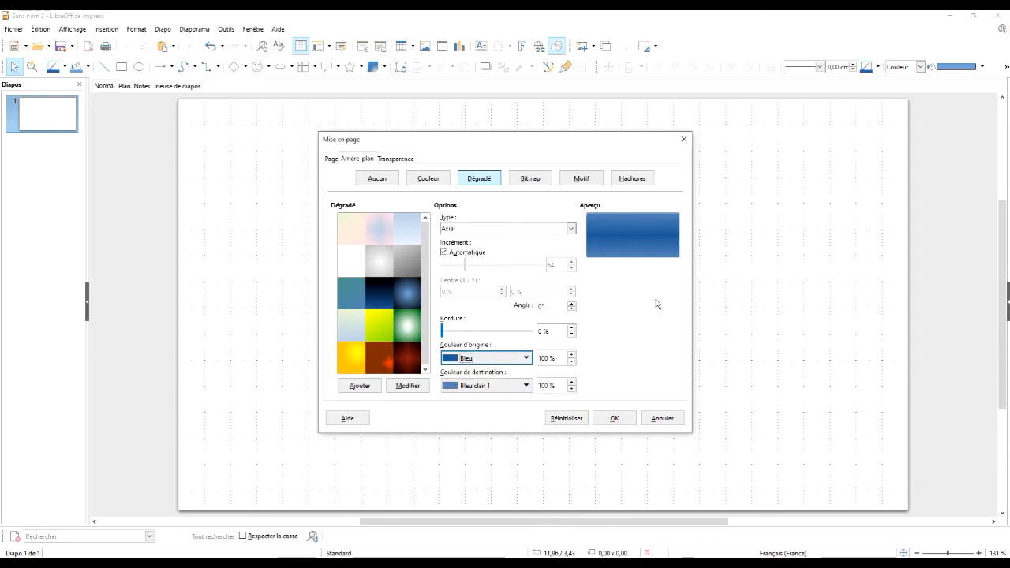
left_click(615, 418)
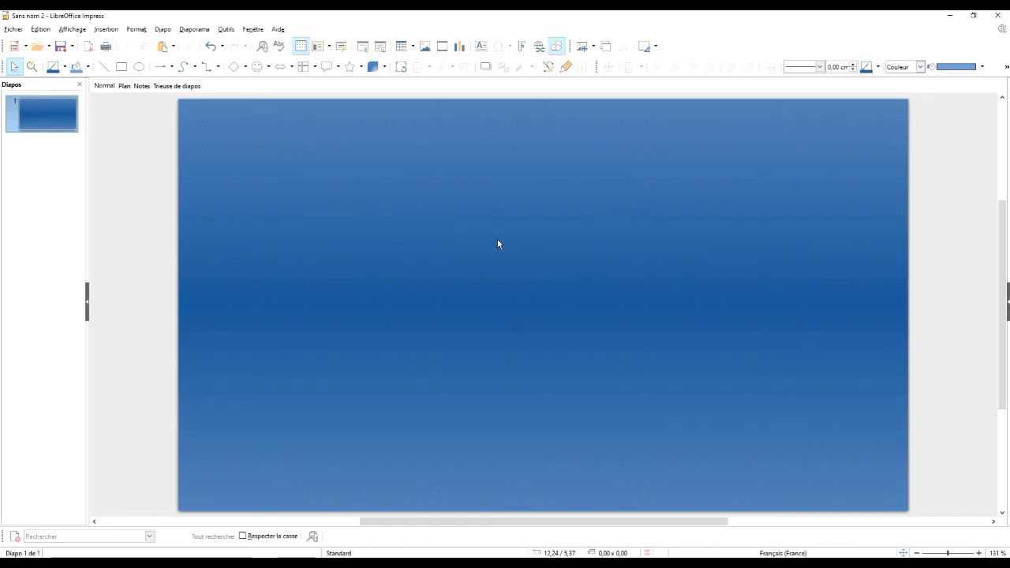
Step: Insert the image winter-1127201_960_720 from the photos folder onto the slide
left_click(108, 30)
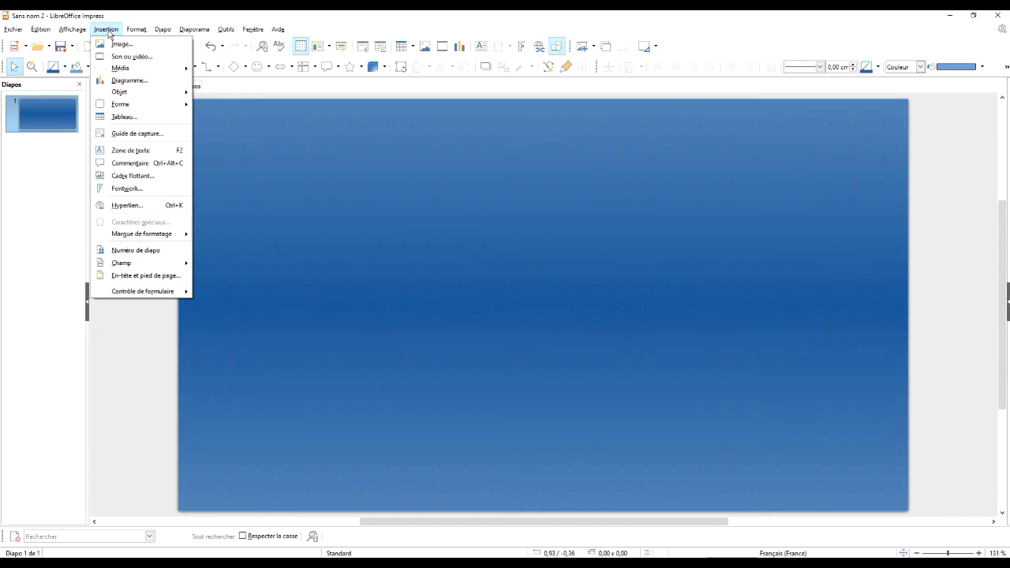
left_click(122, 45)
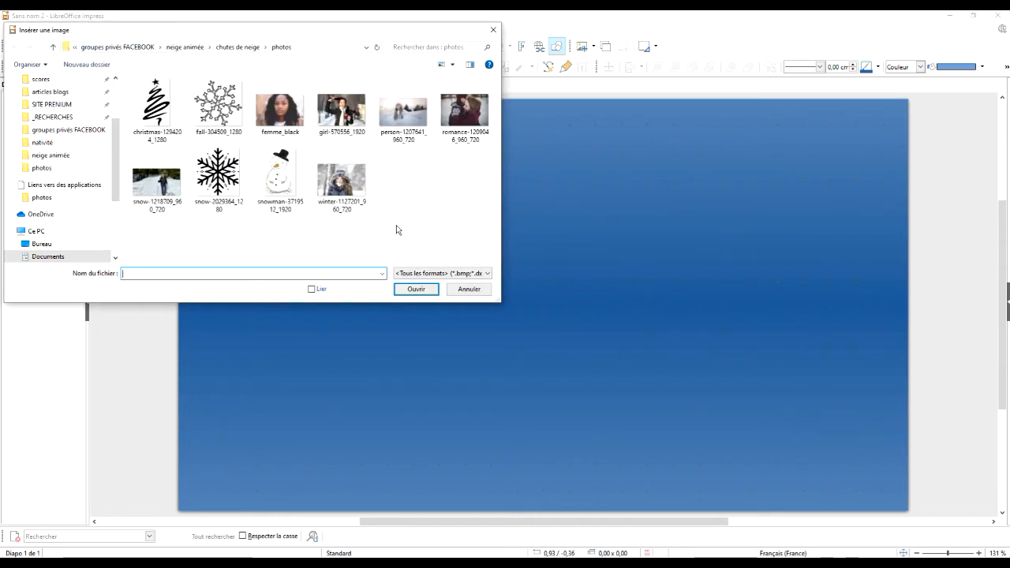
left_click(362, 202)
left_click(417, 291)
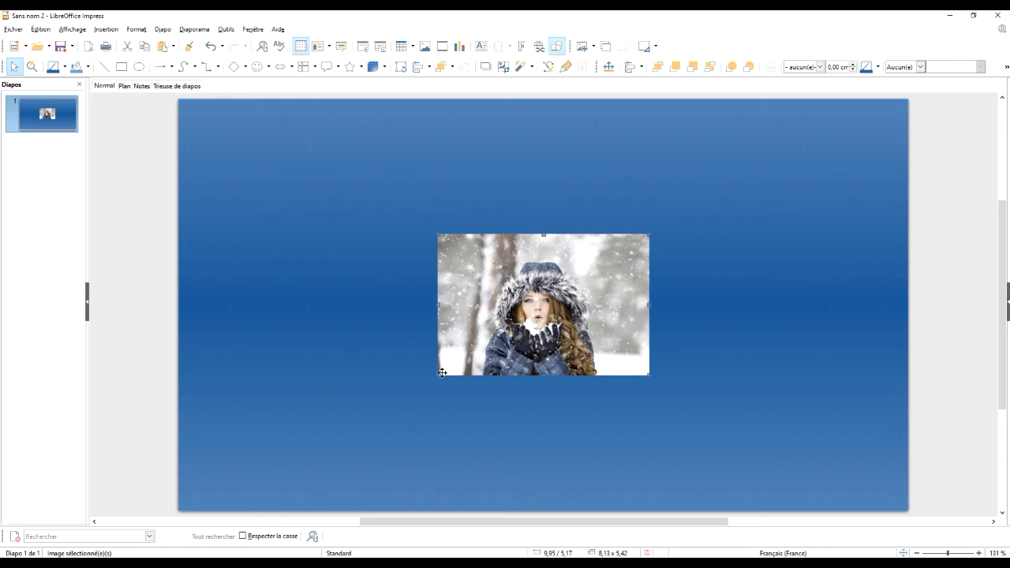
Step: Enlarge the inserted photo to about 12.58 × 8.39 cm and centre it horizontally and vertically on the slide
left_click_drag(438, 378, 316, 417)
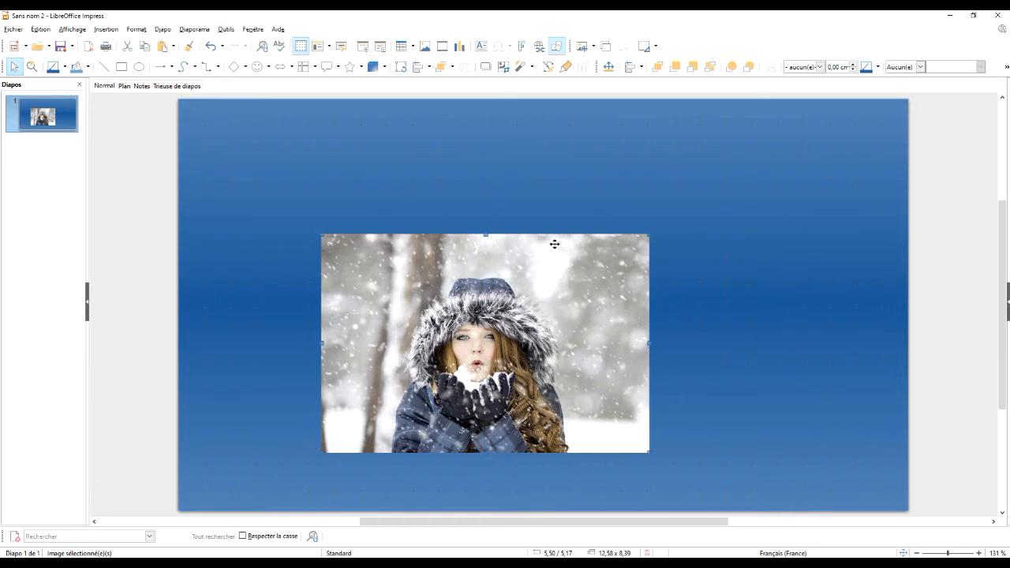
left_click(643, 68)
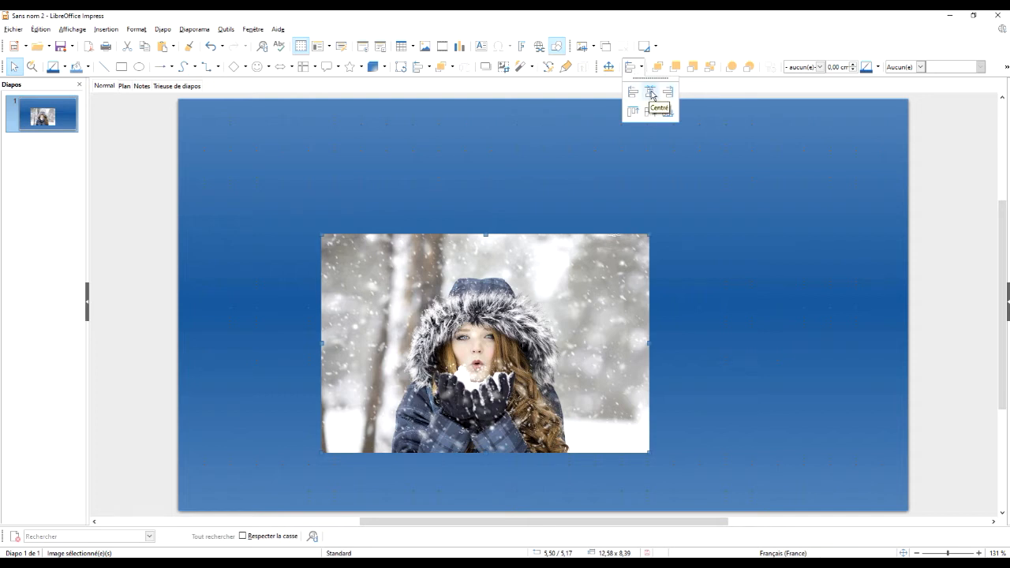
left_click(652, 93)
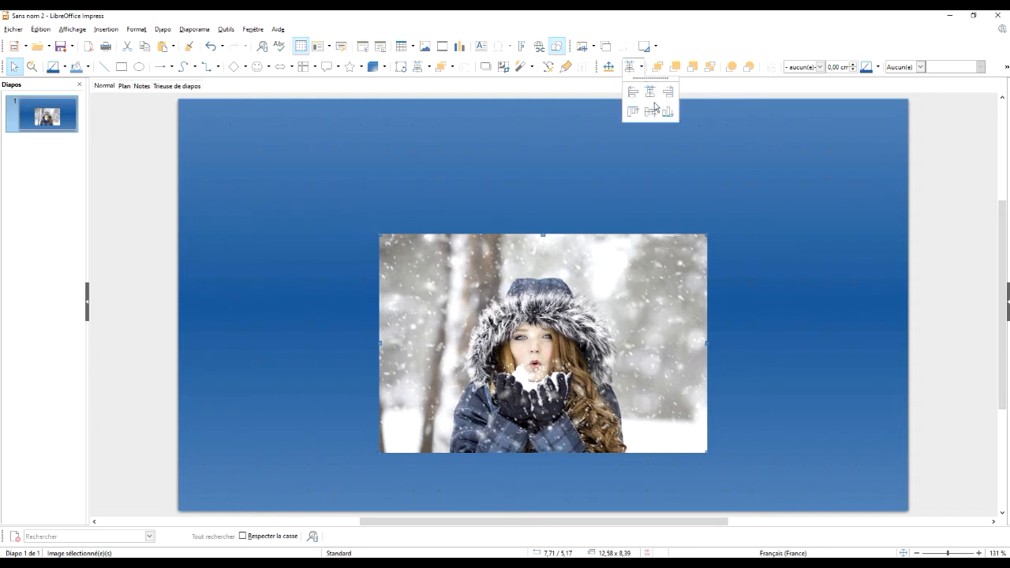
left_click(652, 112)
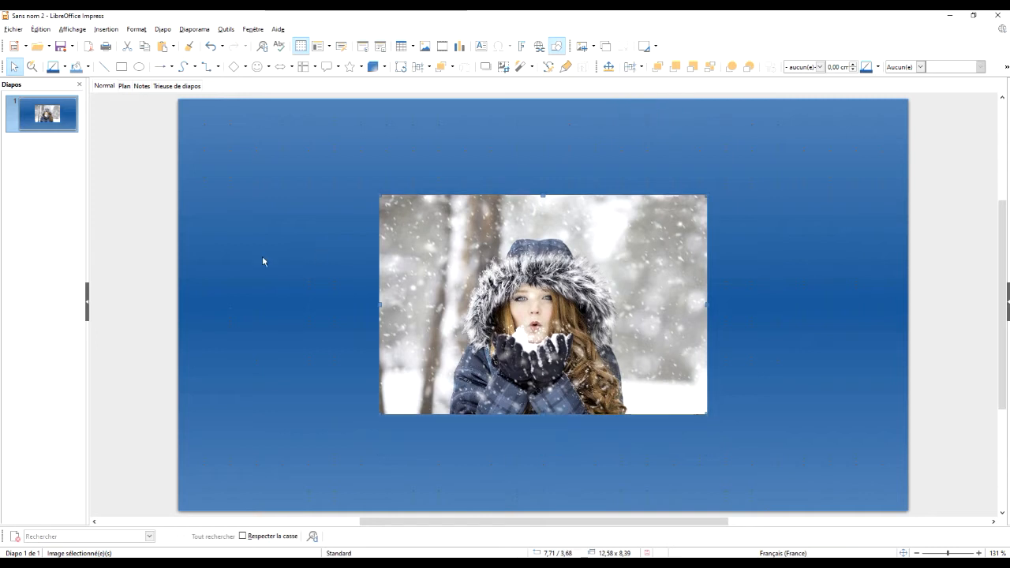
left_click(136, 29)
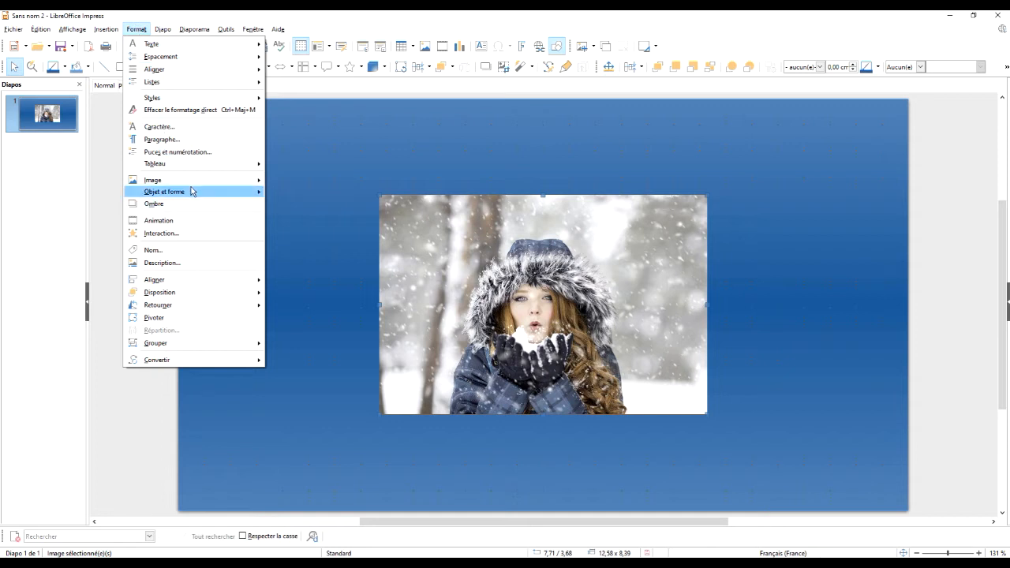
mouse_move(196, 189)
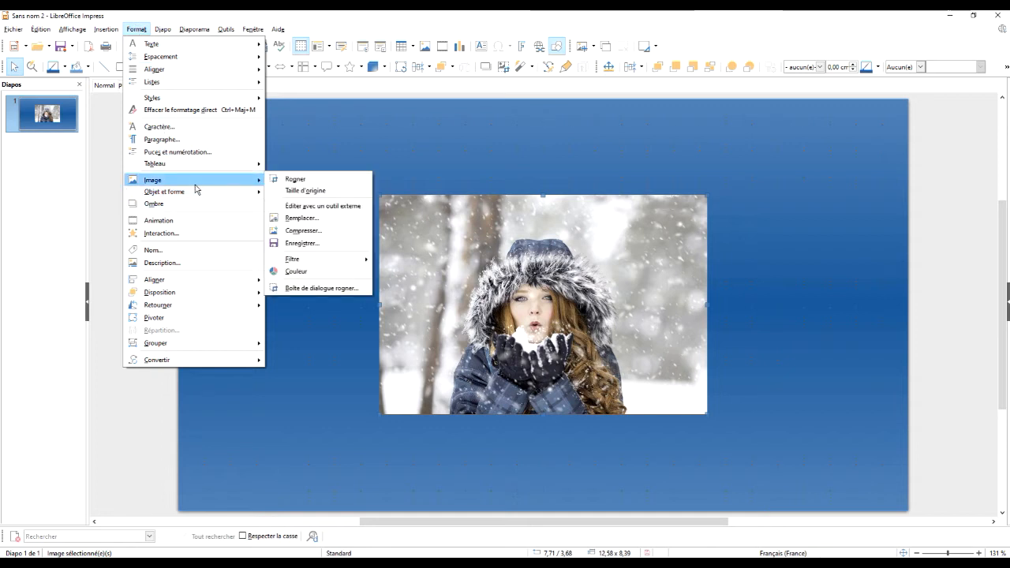
mouse_move(192, 281)
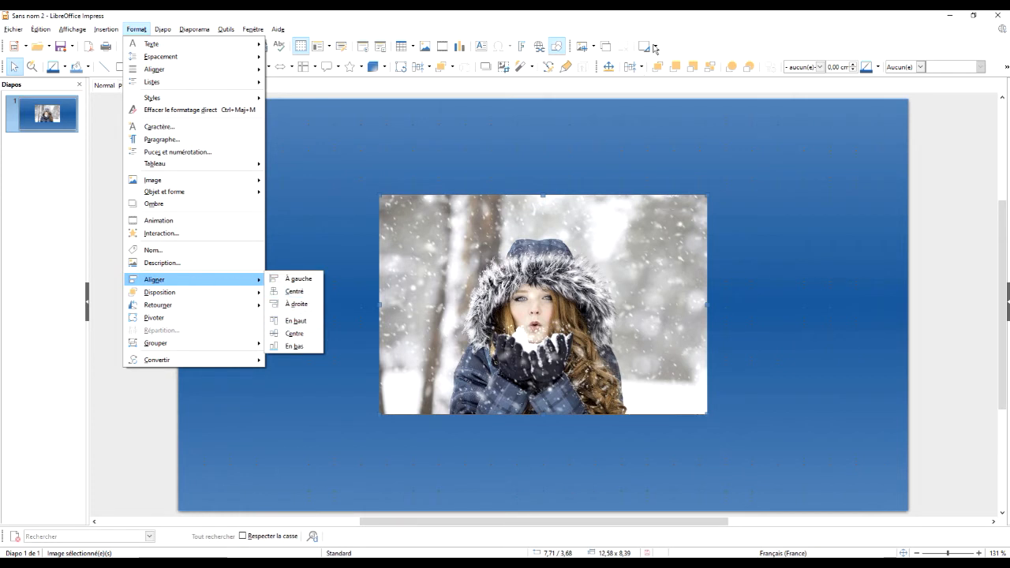
left_click(936, 128)
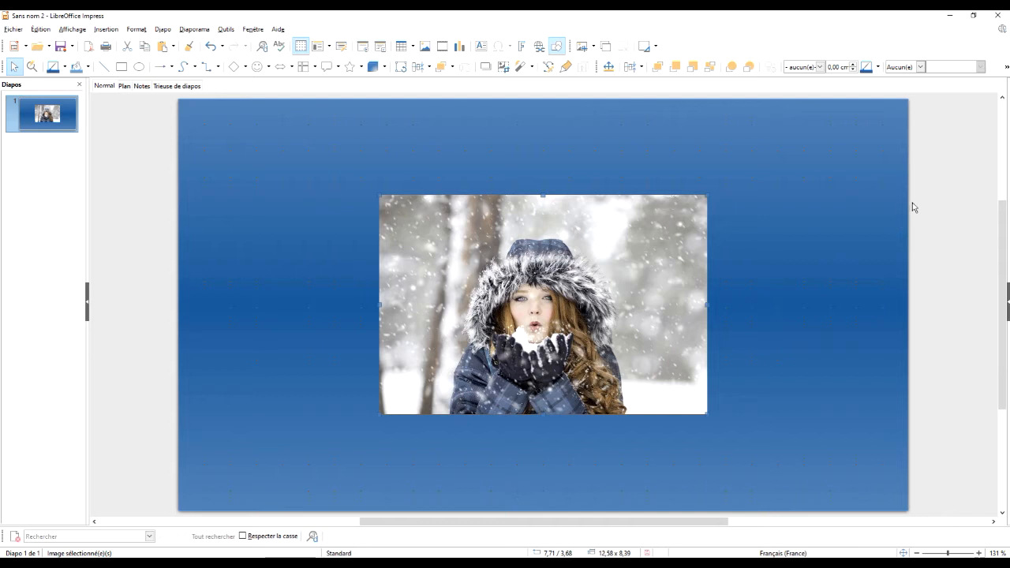
left_click(947, 187)
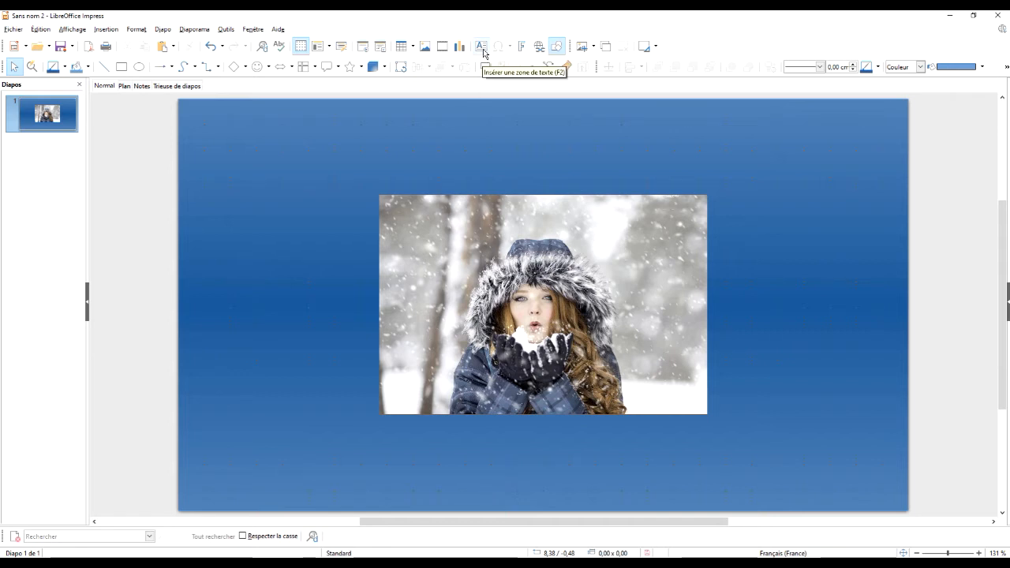
Step: Draw a text box about 16 cm wide near the slide's upper edge, above the photo
left_click(106, 30)
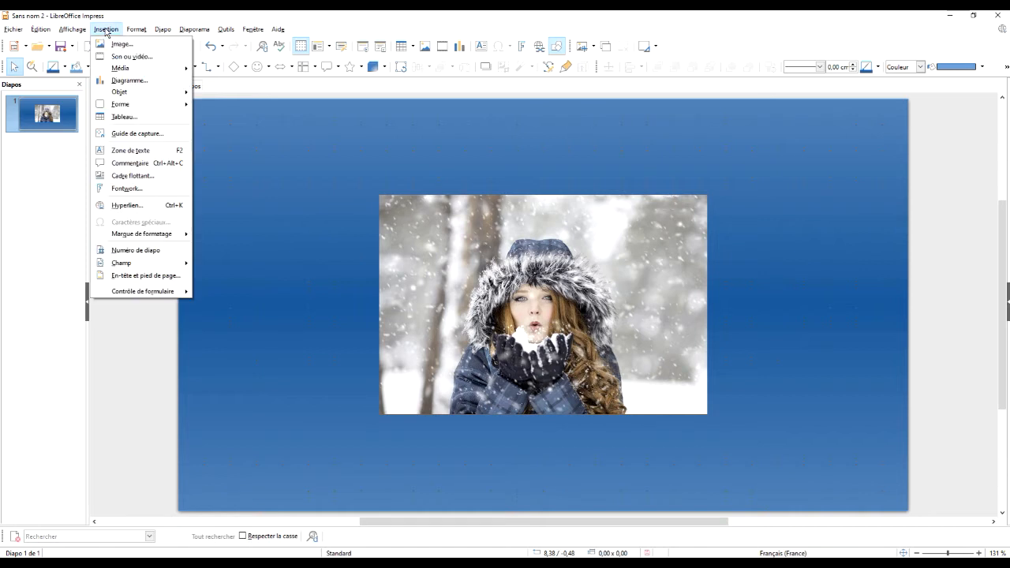
left_click(146, 151)
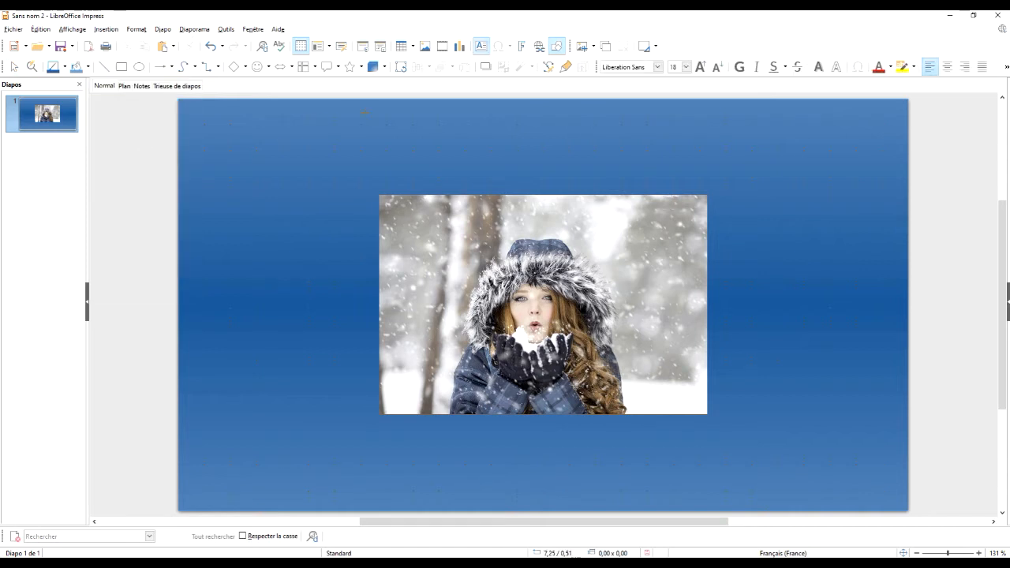
left_click_drag(352, 114, 760, 178)
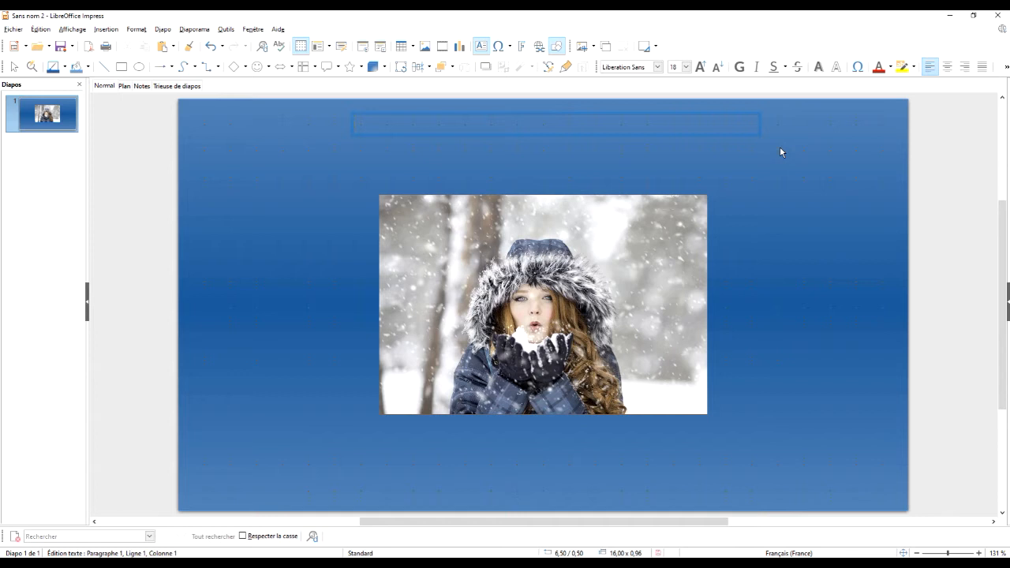
Step: Begin the greeting in the new text box with "Pour les fêtes de fin d'année 2019,"
type("Pou")
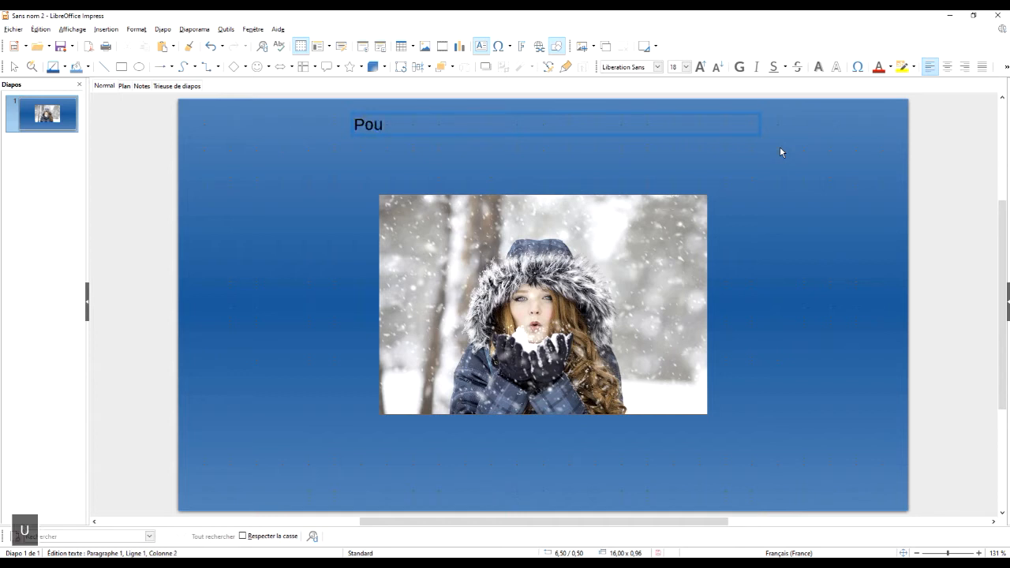
type("r les ")
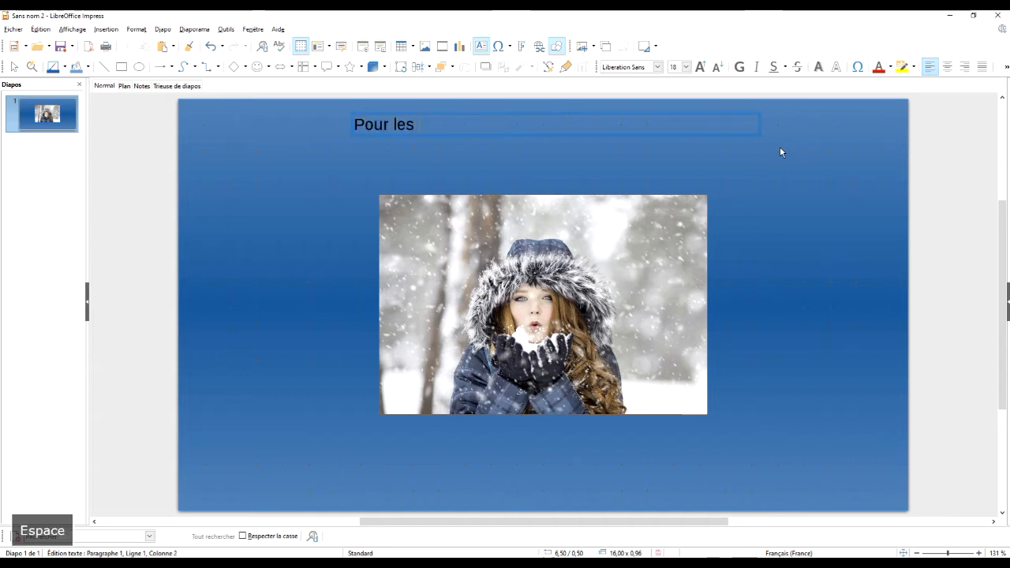
type("f^^êtes")
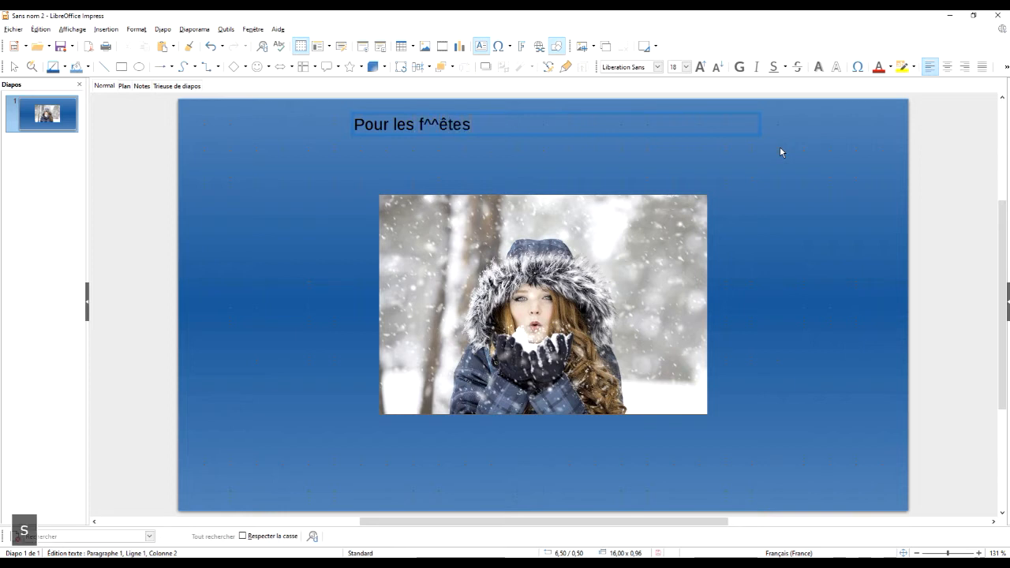
type(" de fin d")
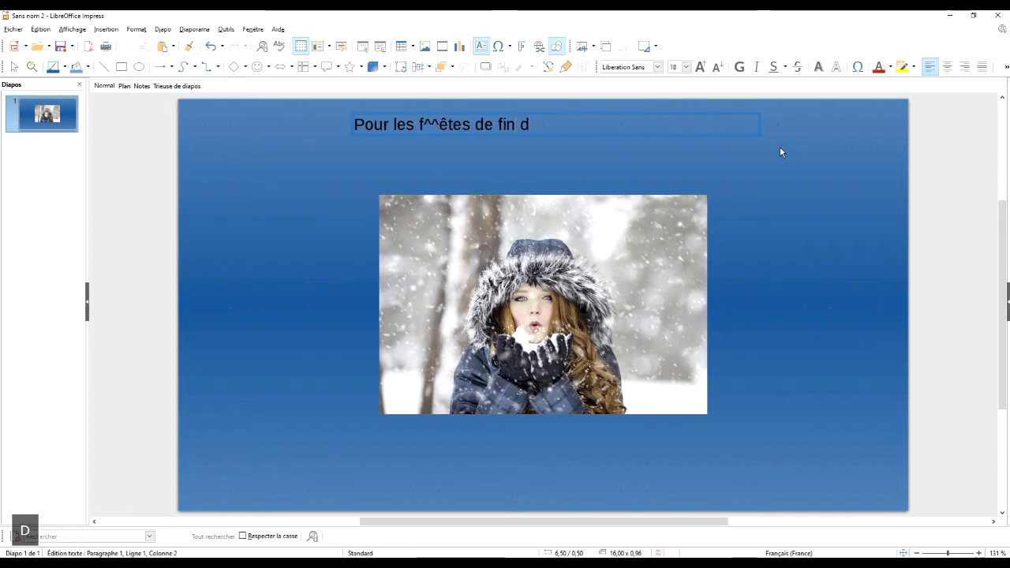
type("'année 201")
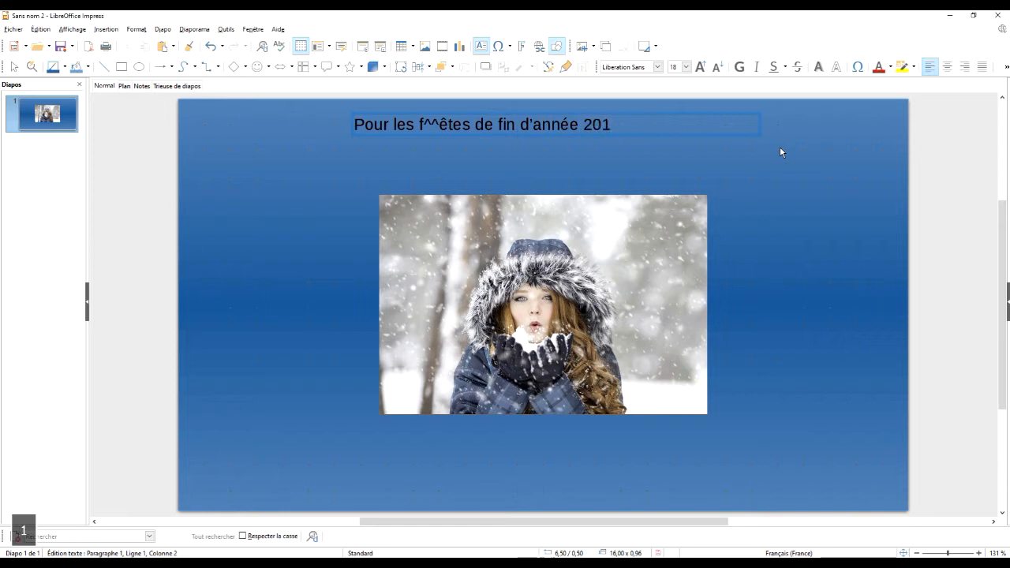
type("9, oeu")
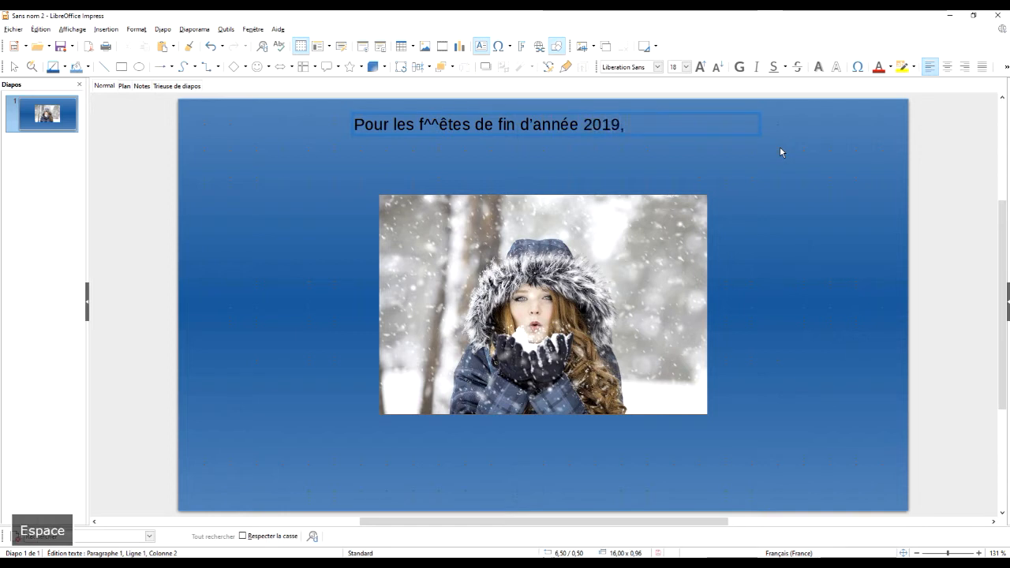
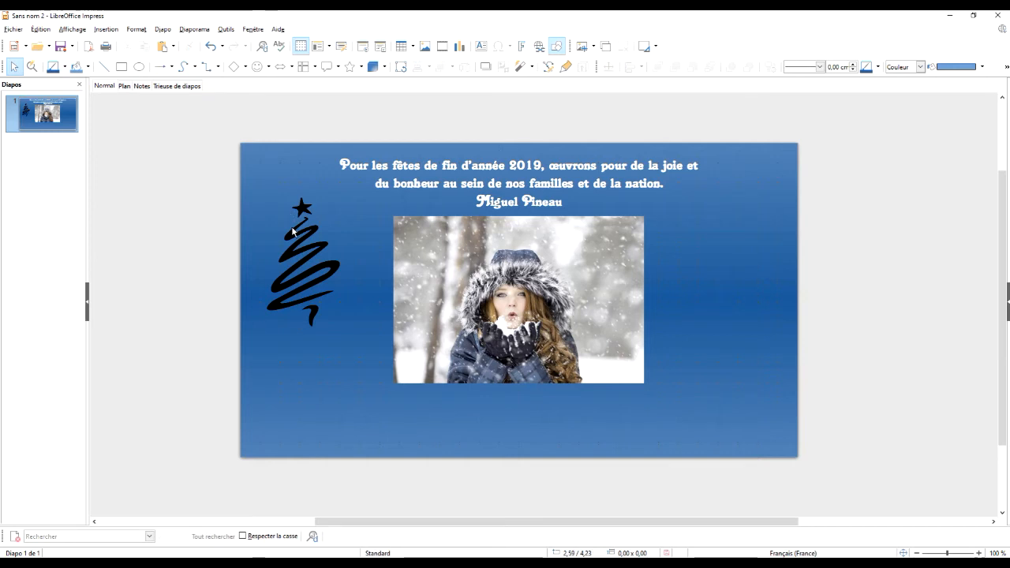
Step: Apply the Invertir filter to the black Christmas tree image beside the photo
left_click(291, 232)
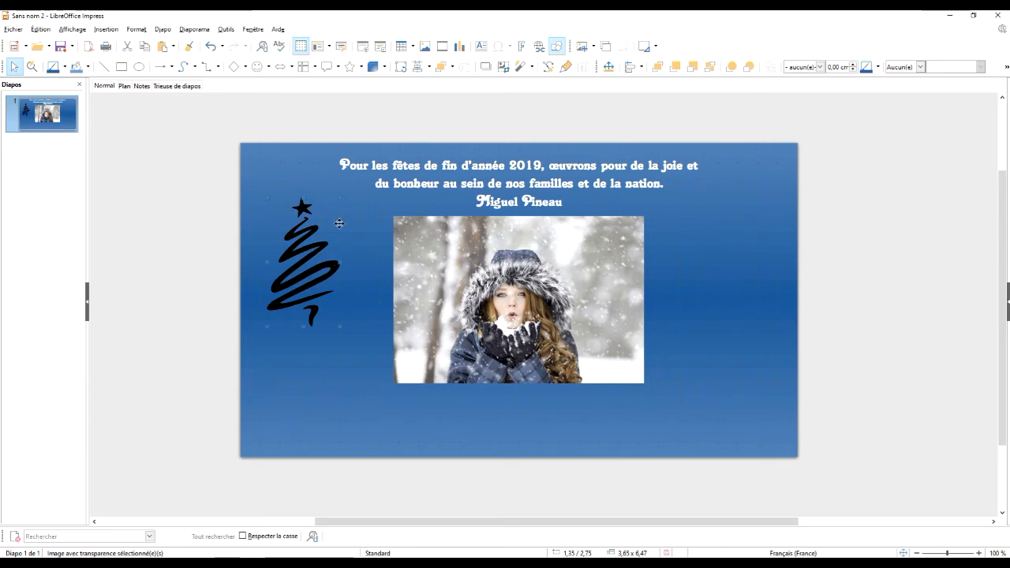
left_click(136, 30)
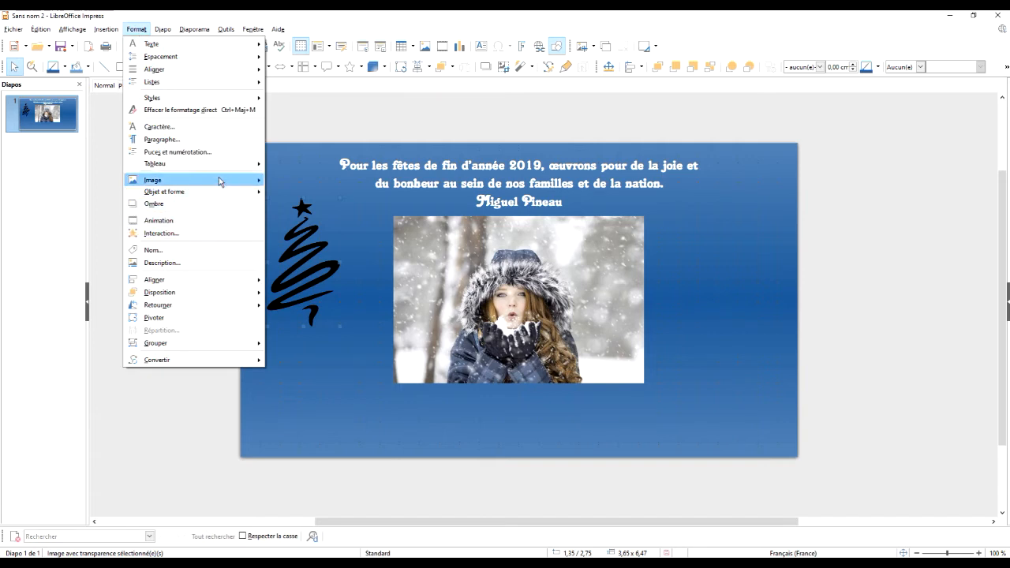
mouse_move(221, 182)
mouse_move(344, 266)
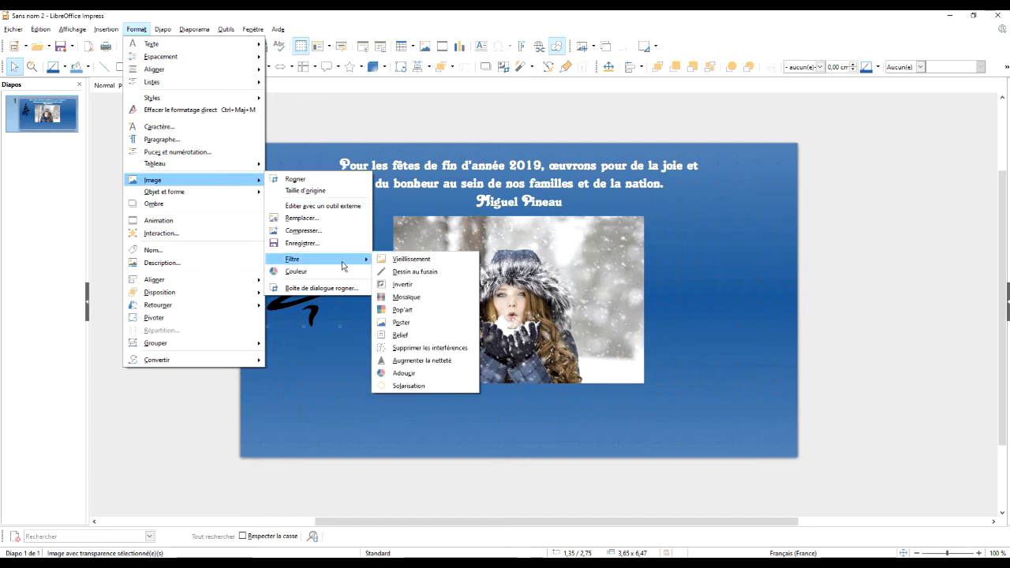
left_click(401, 286)
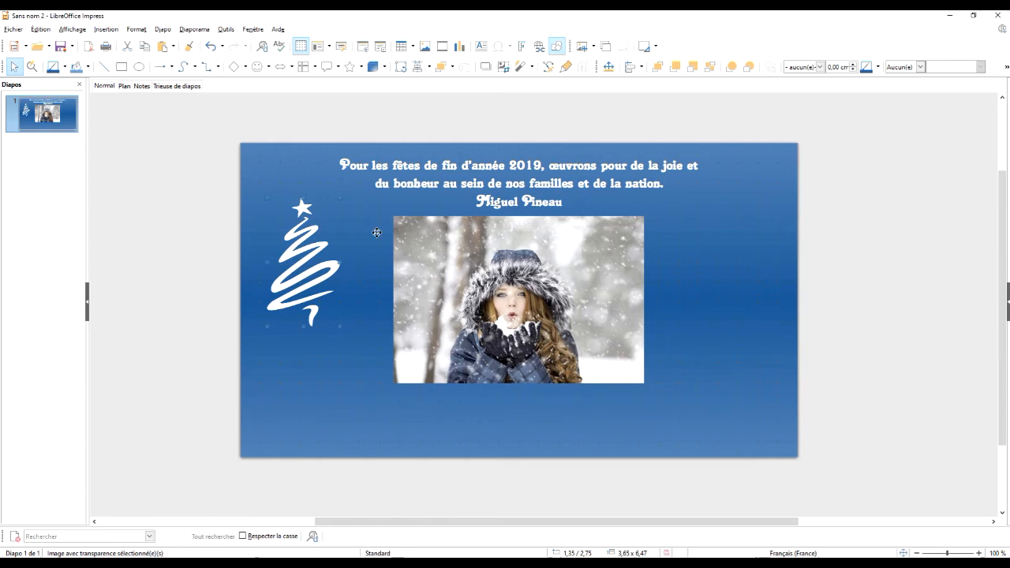
Step: Shrink the Christmas tree to about 2.65 × 4.69 cm and place it between the slide's left edge and the photo
left_click_drag(303, 208, 305, 197)
left_click_drag(343, 317, 328, 287)
left_click_drag(303, 213, 323, 227)
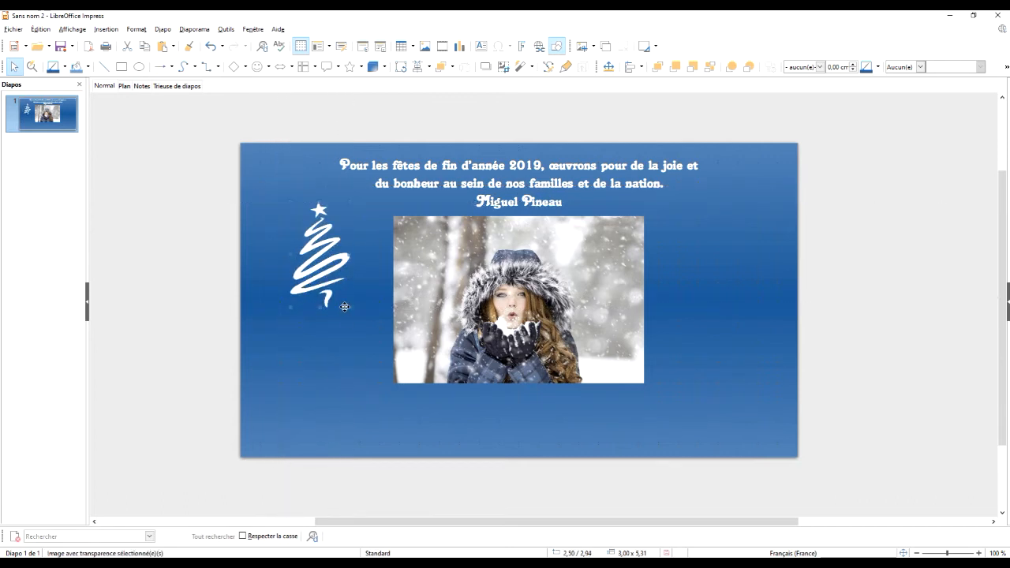
left_click_drag(348, 308, 343, 294)
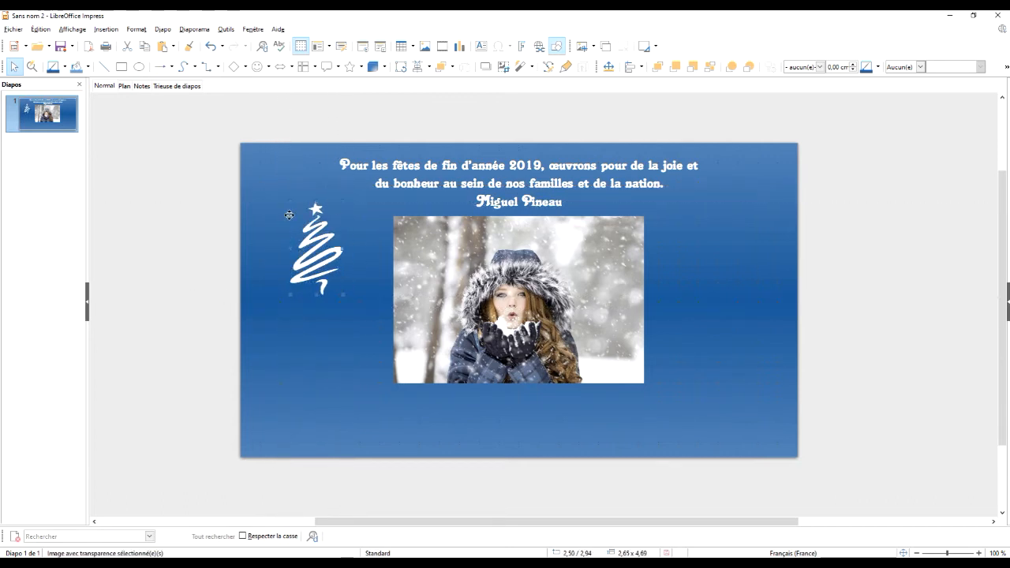
left_click(790, 188)
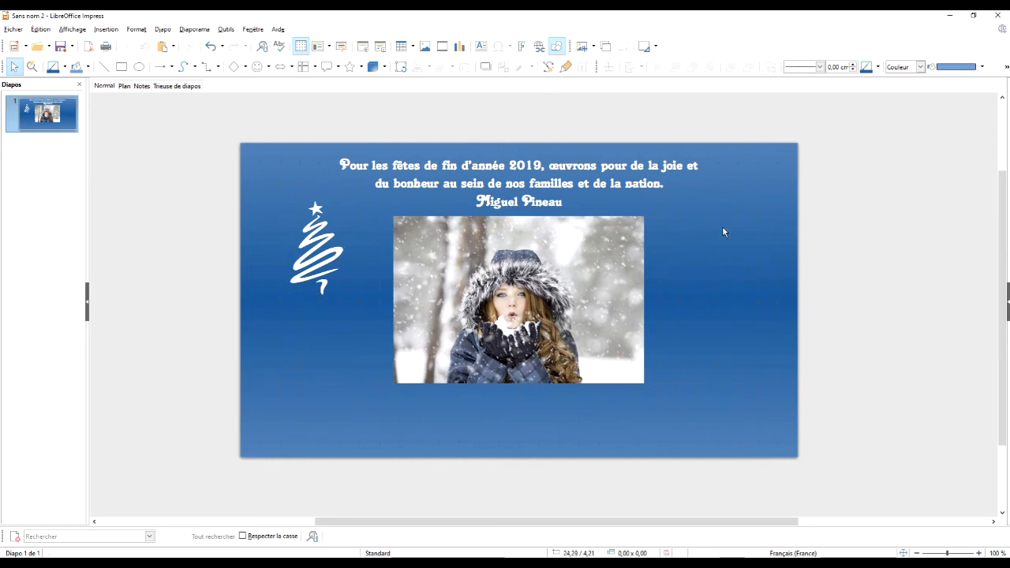
Step: Insert the snowflake image snow-2029364_1280 from the photos folder onto the slide
left_click(106, 30)
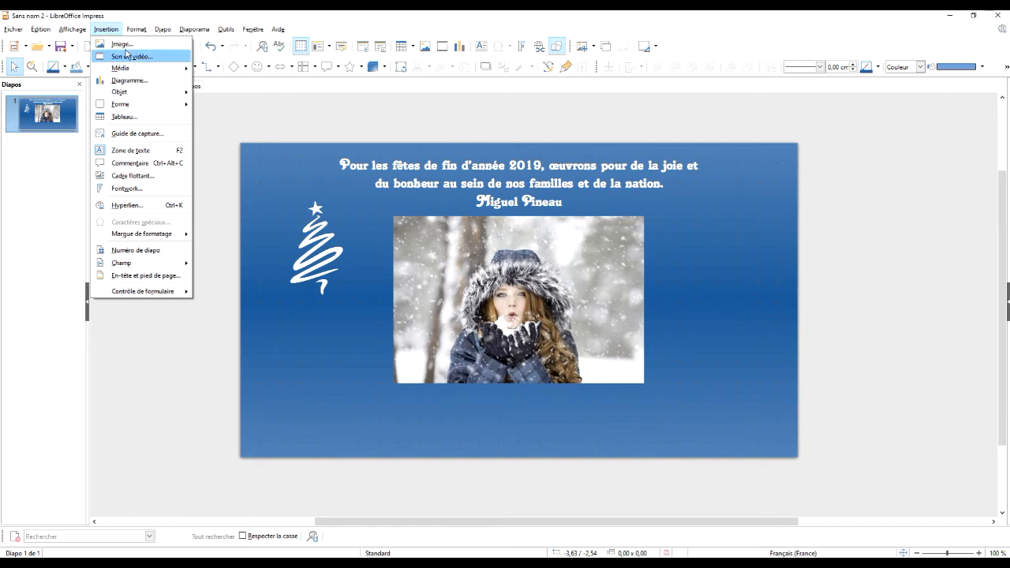
left_click(127, 44)
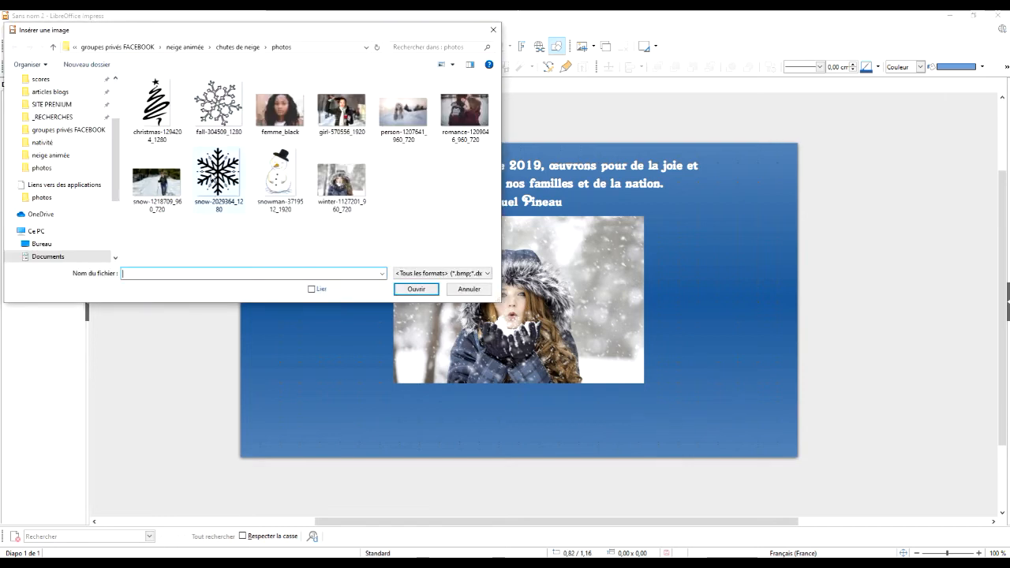
left_click(218, 172)
left_click(416, 289)
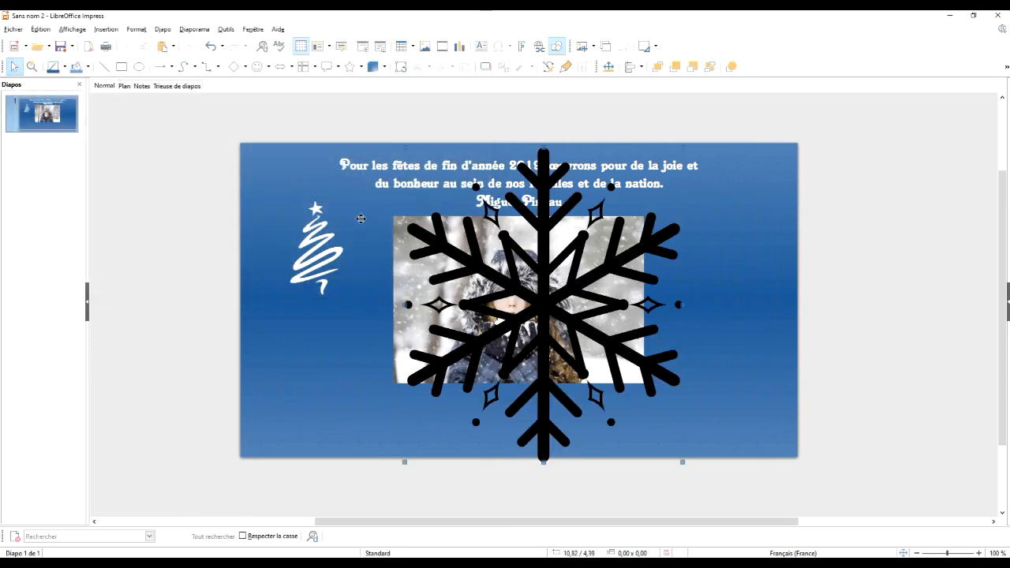
Step: Shrink the snowflake to about 3.53 × 3.98 cm and place it between the photo and the slide's right edge
left_click_drag(682, 464, 498, 253)
left_click_drag(475, 215, 749, 242)
left_click_drag(773, 284, 747, 256)
left_click_drag(713, 217, 734, 230)
Step: Apply the Invertir filter to the snowflake image and deselect it
left_click(137, 29)
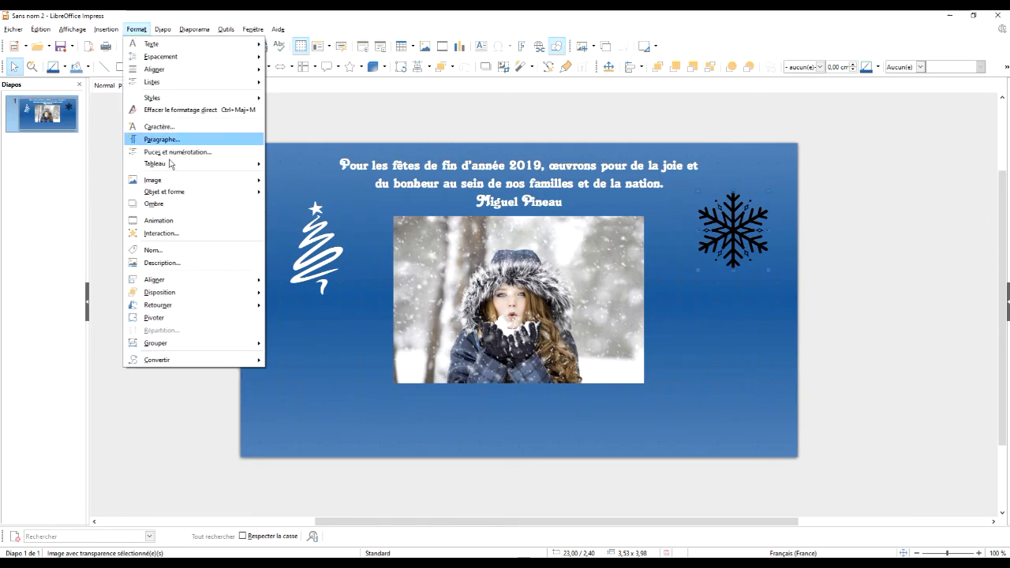
mouse_move(193, 185)
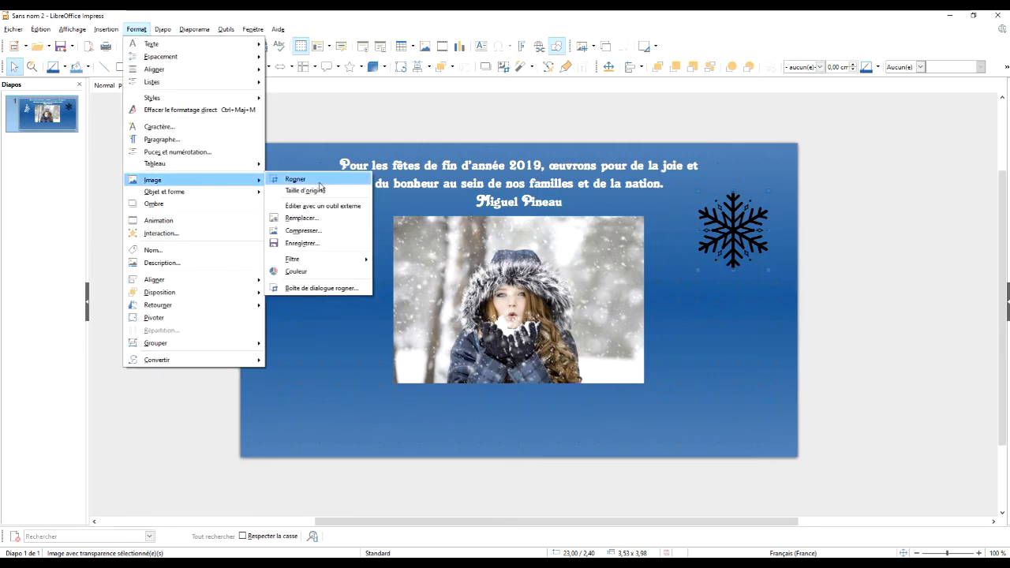
mouse_move(332, 261)
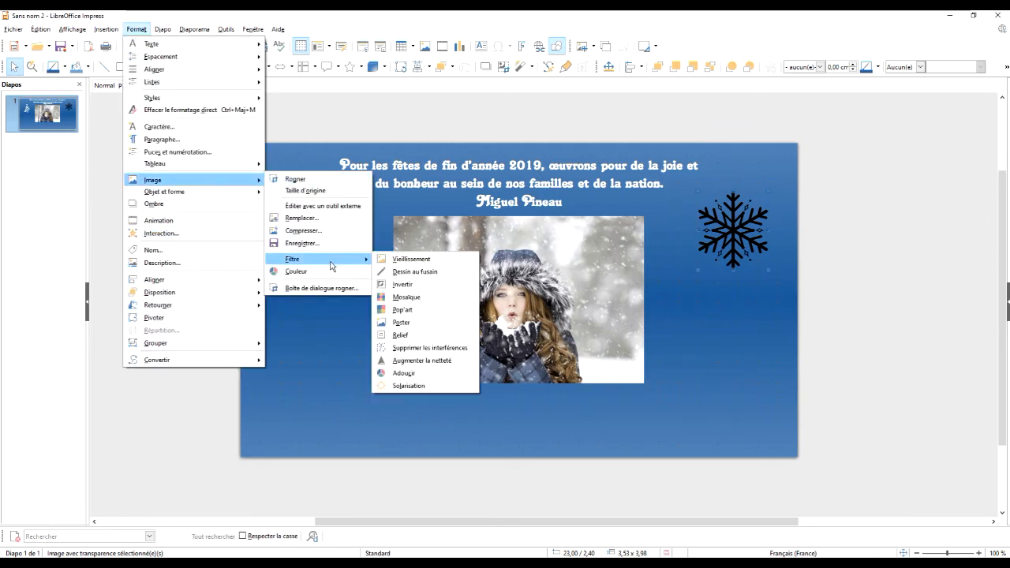
left_click(416, 286)
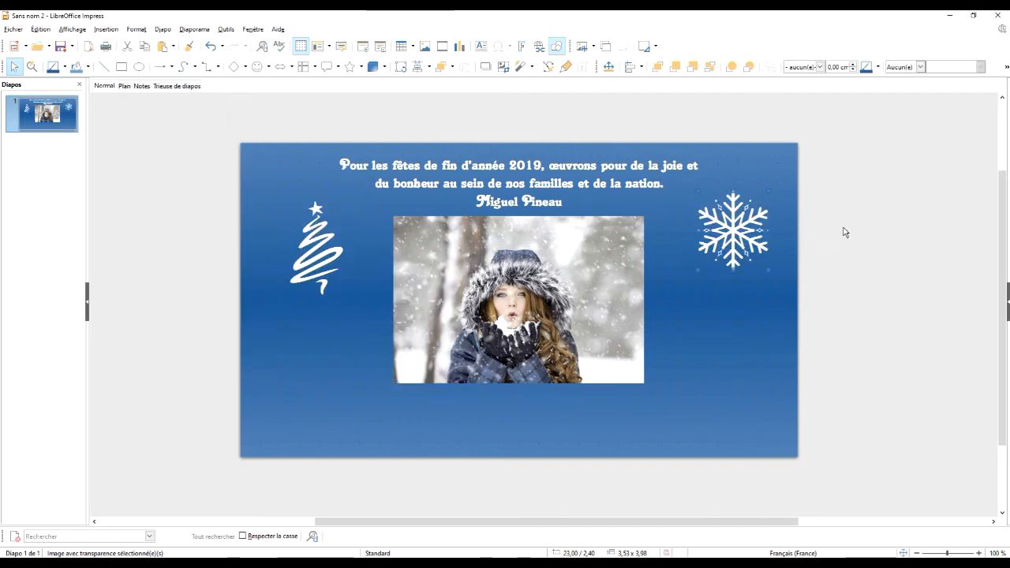
left_click(844, 232)
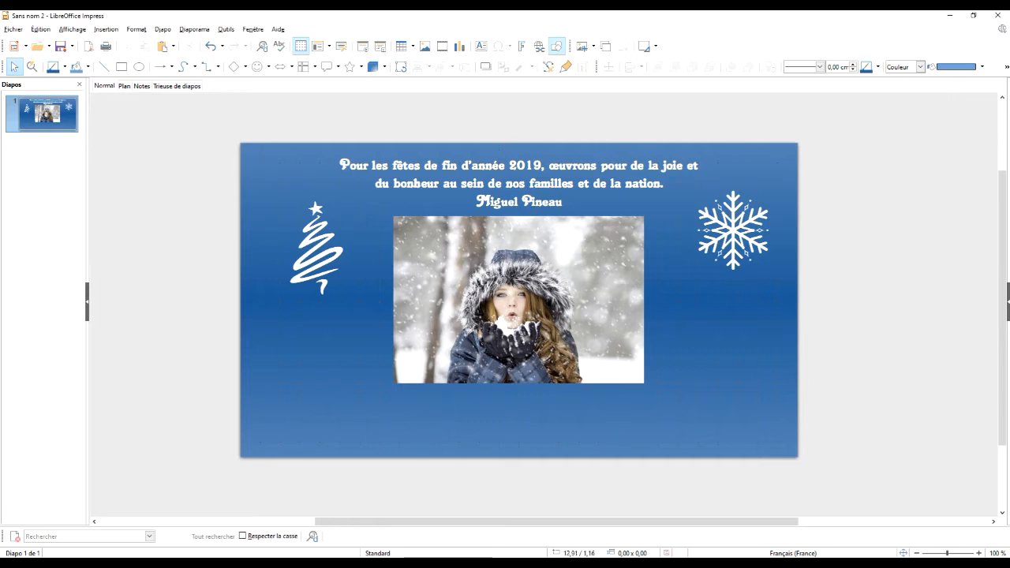
Step: Copy "n d'année 2019, œuvrons" from the greeting, paste it as a separate text box, and move that box below the photo
left_click(483, 166)
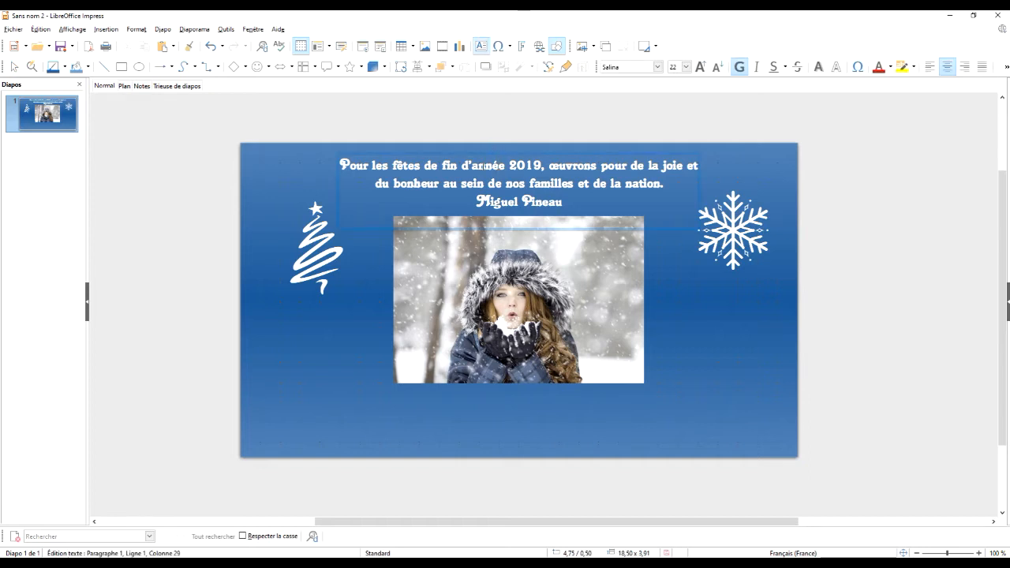
left_click_drag(463, 166, 598, 165)
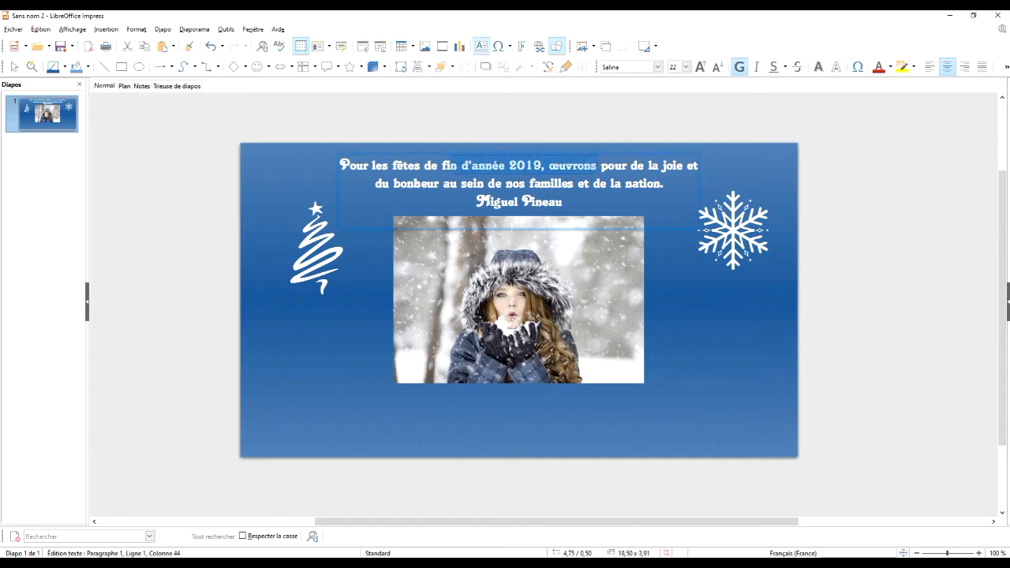
key("ctrl+c")
left_click(517, 419)
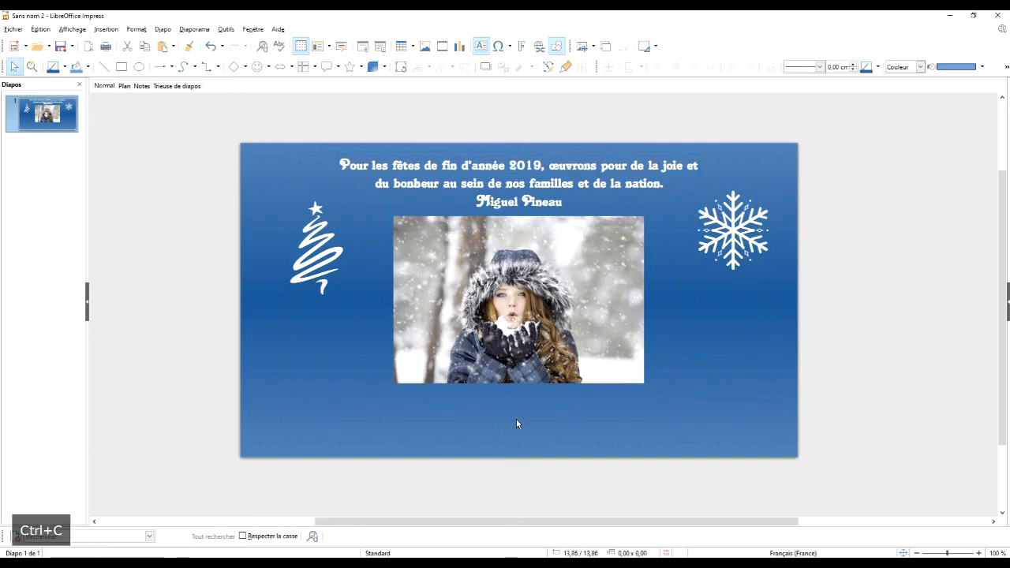
key("ctrl+v")
left_click_drag(531, 318, 476, 409)
Step: Replace the text in the box below the photo with "Je vous souhaite de passer un excellent"
triple_click(476, 407)
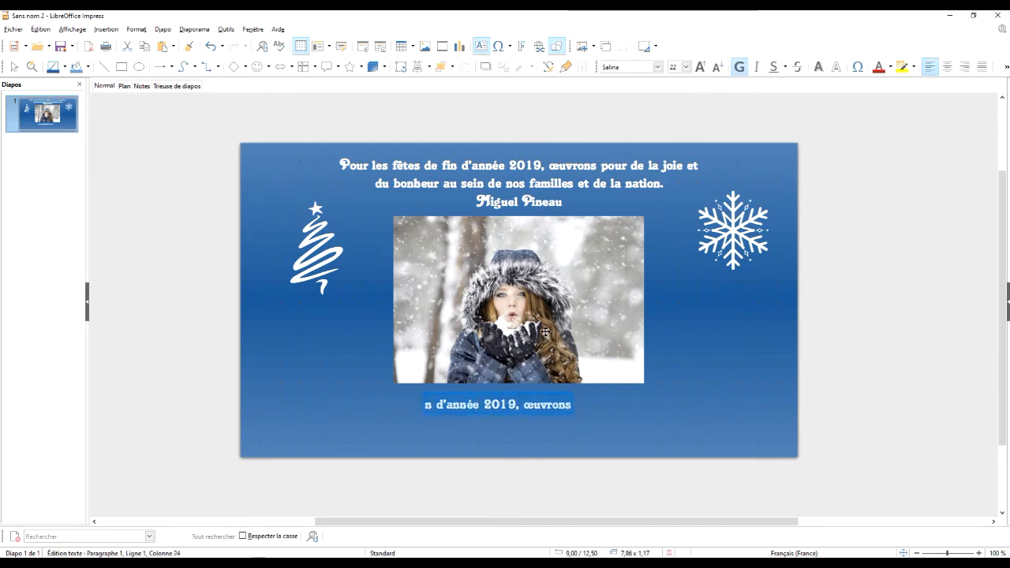
type("1")
key("BackSpace")
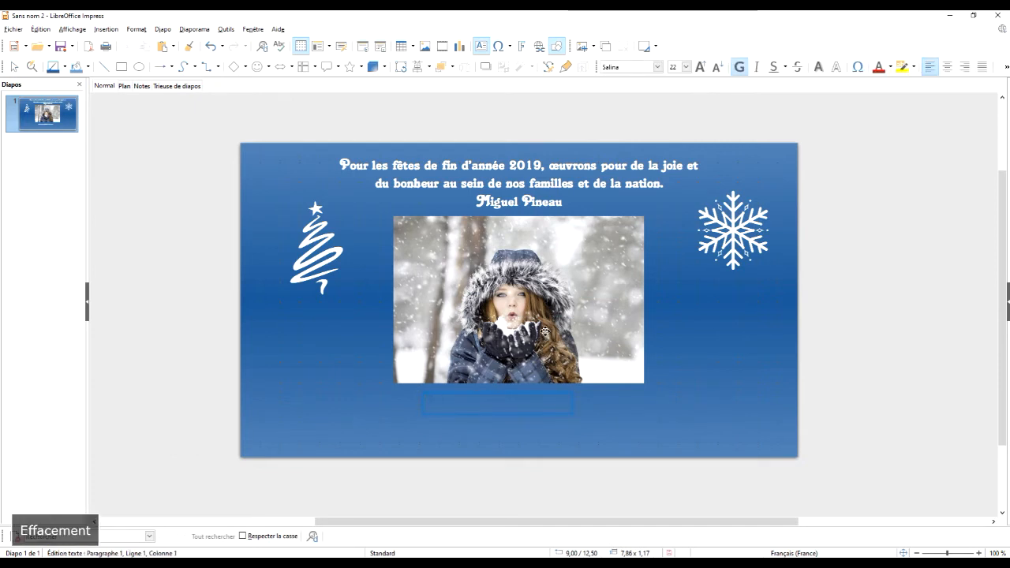
type("Je vo")
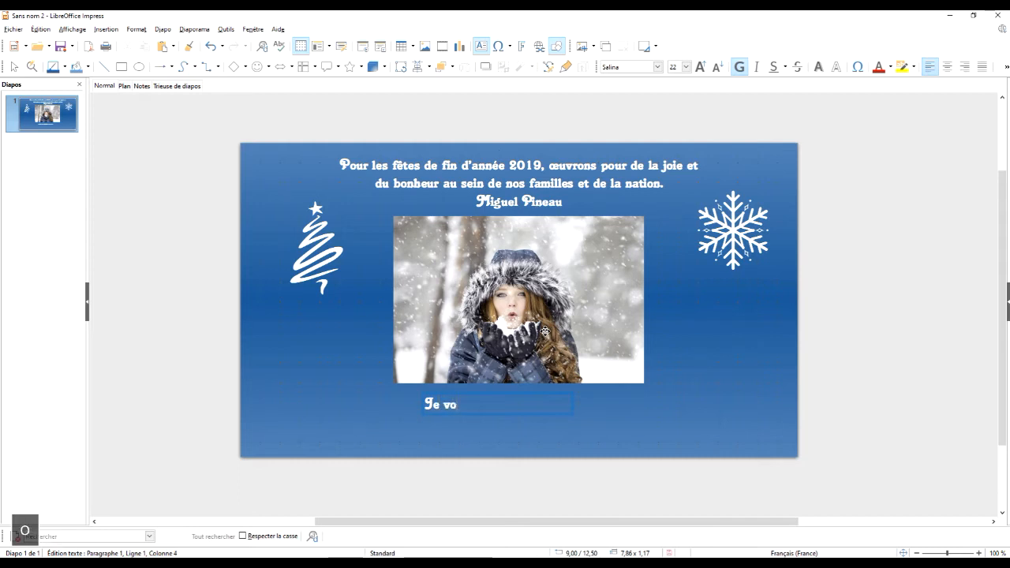
type("us soubaite ")
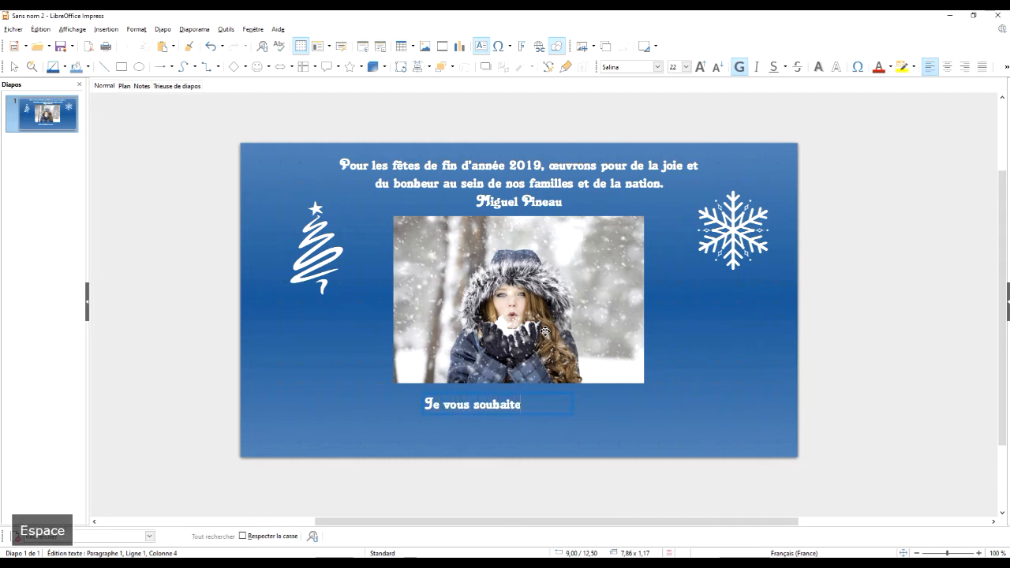
type("de p")
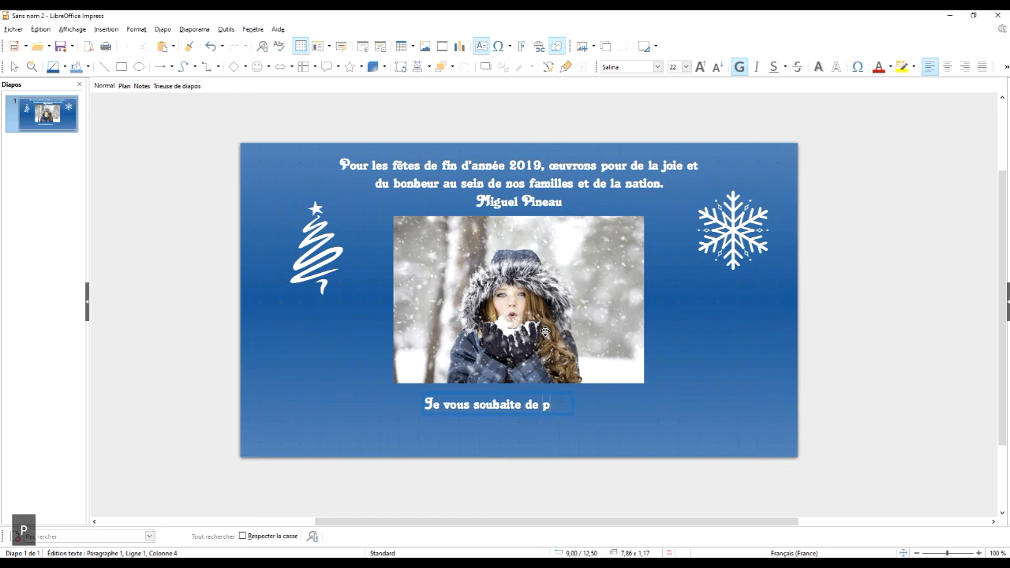
type("asser u")
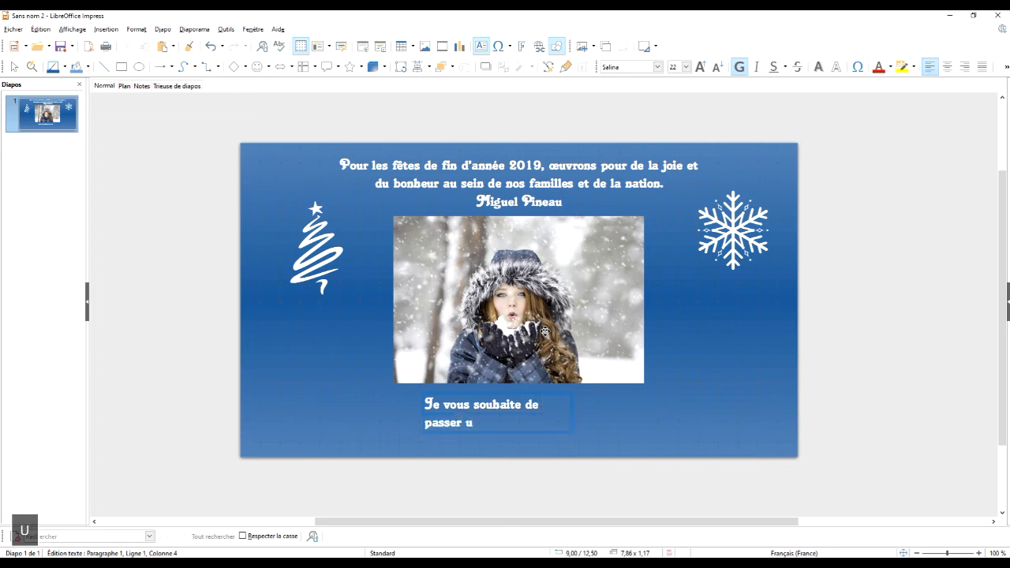
type("n ex")
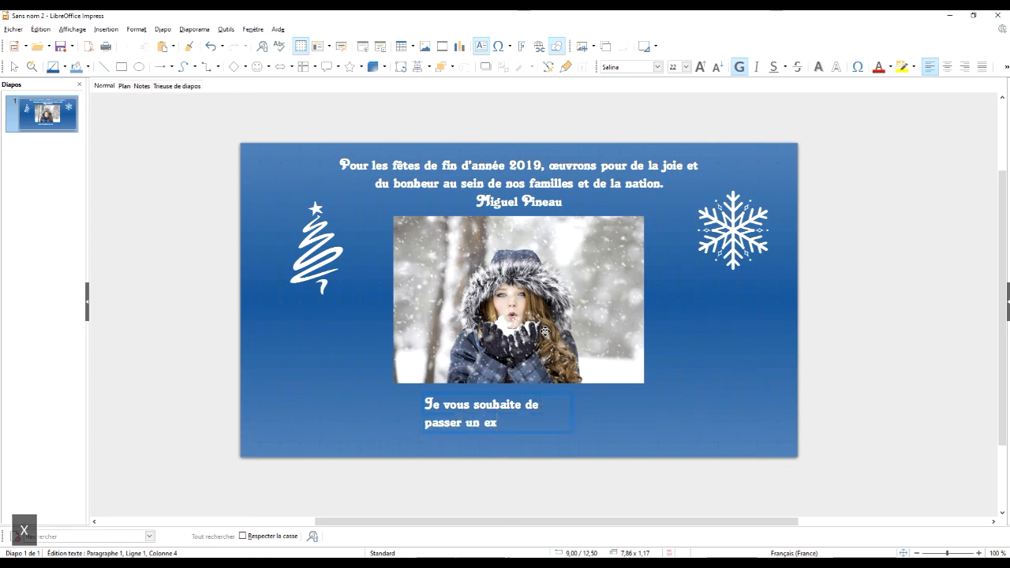
type("cellent")
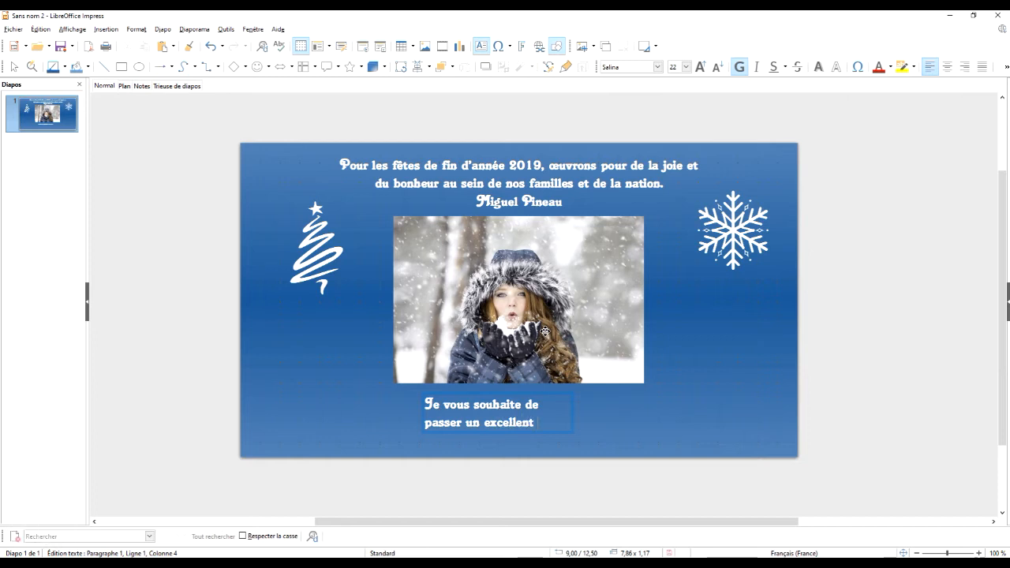
Step: Resize the caption text box to about 12.00 × 1.25 cm so its text fits on one line, and deselect it
left_click(576, 412)
left_click_drag(577, 413, 708, 413)
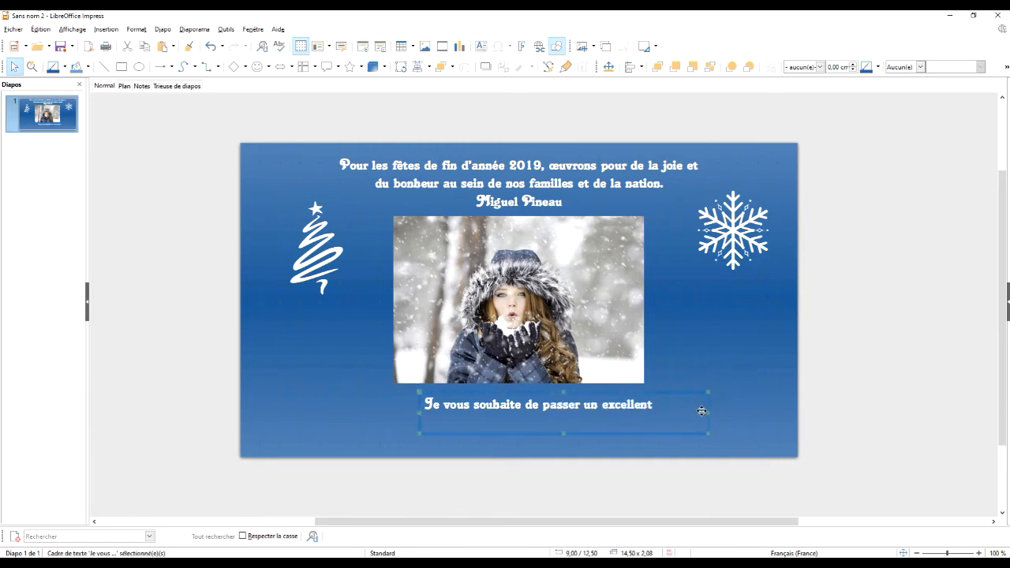
left_click_drag(708, 413, 661, 410)
left_click_drag(540, 433, 540, 416)
left_click(886, 363)
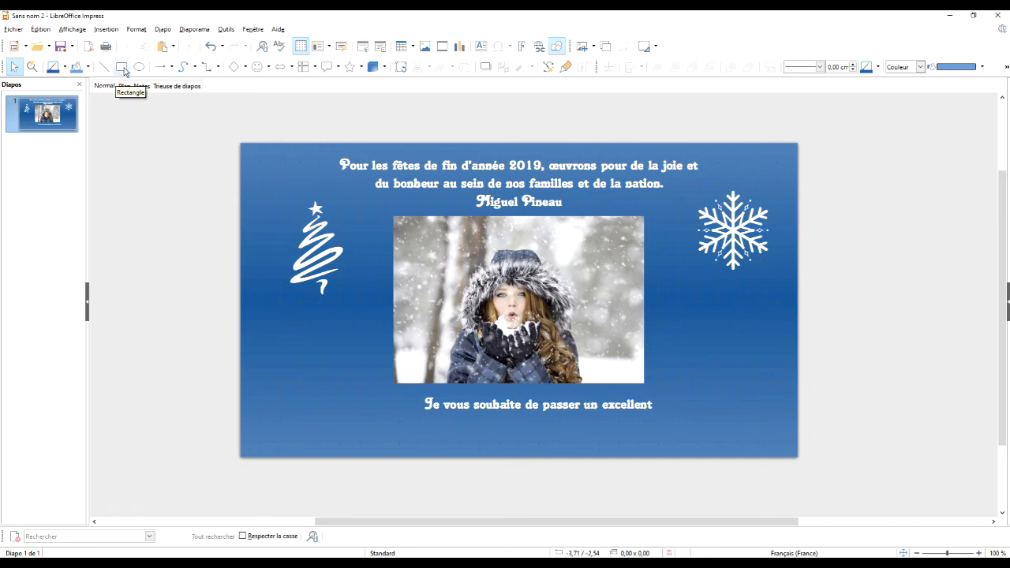
Step: Draw a rounded rectangle about 12.00 × 1.75 cm just below the caption
left_click(245, 69)
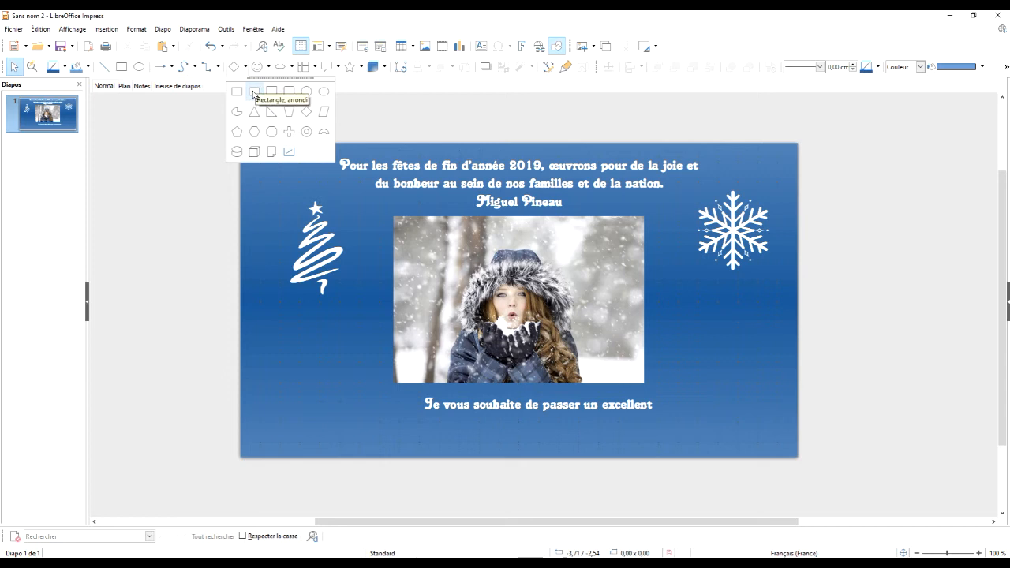
left_click(253, 93)
left_click_drag(410, 417, 650, 451)
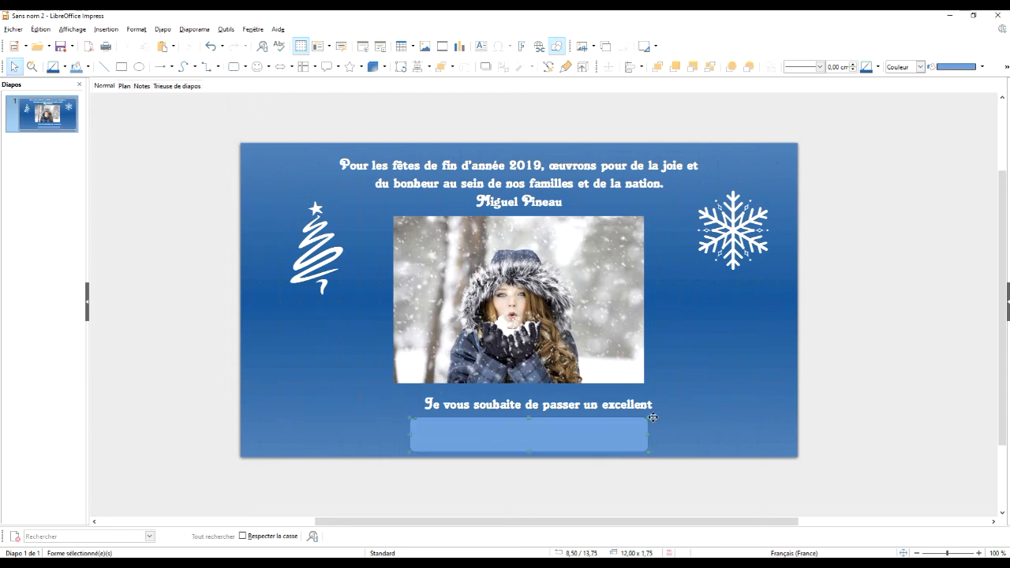
right_click(576, 431)
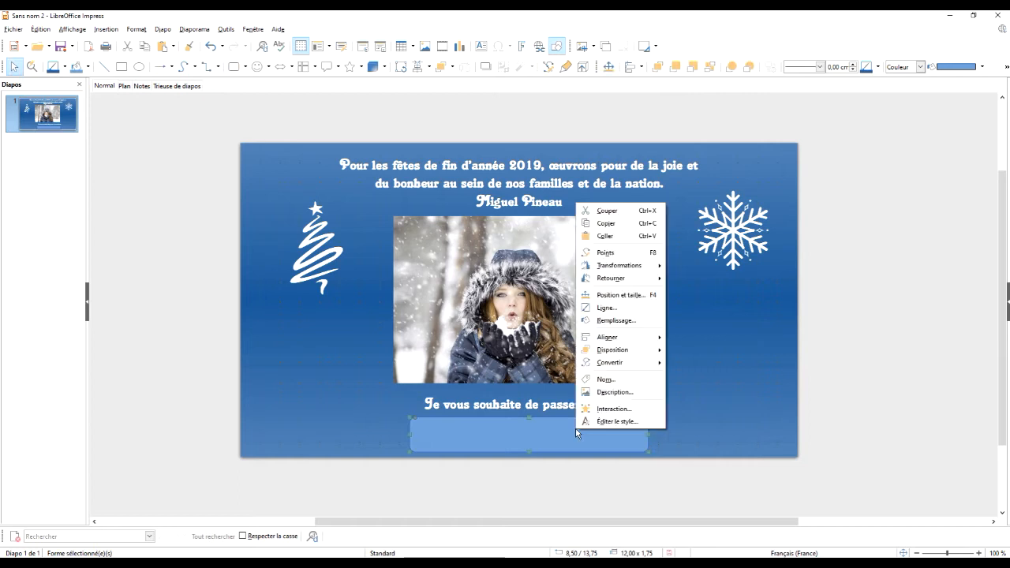
left_click(821, 376)
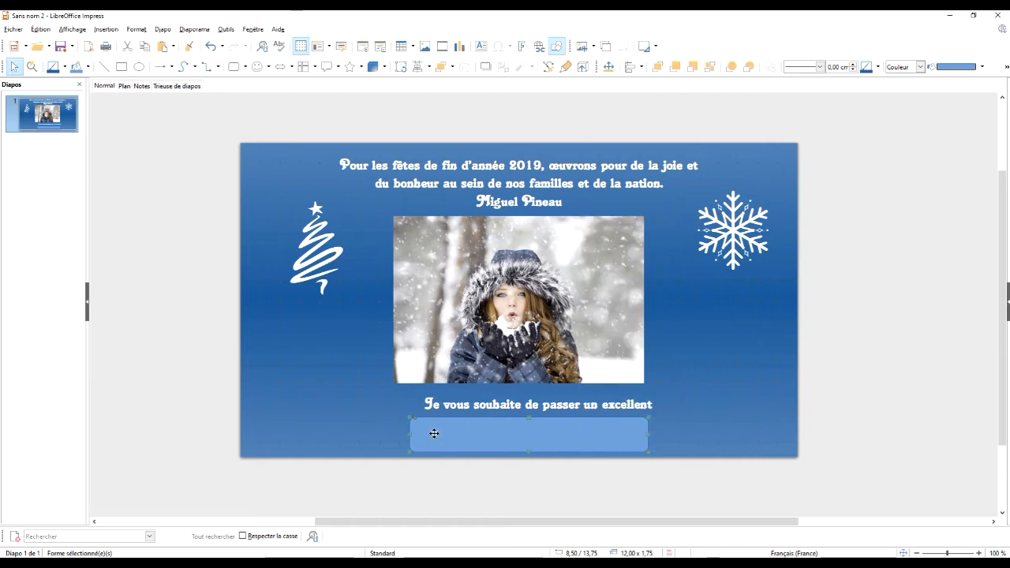
left_click(246, 67)
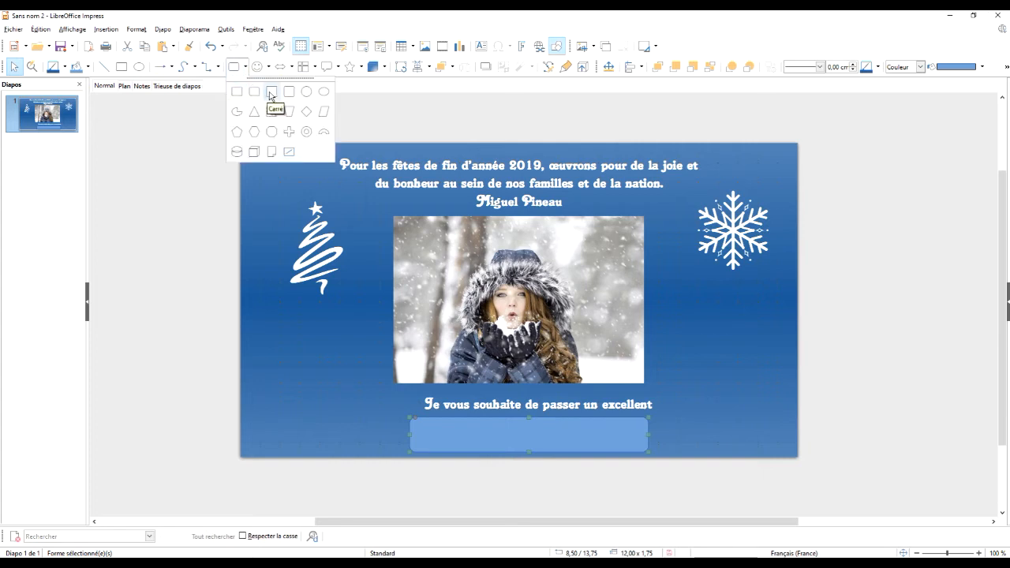
left_click(875, 338)
Step: Give the rounded rectangle a continuous white (Blanc) outline 0.20 cm wide
right_click(577, 437)
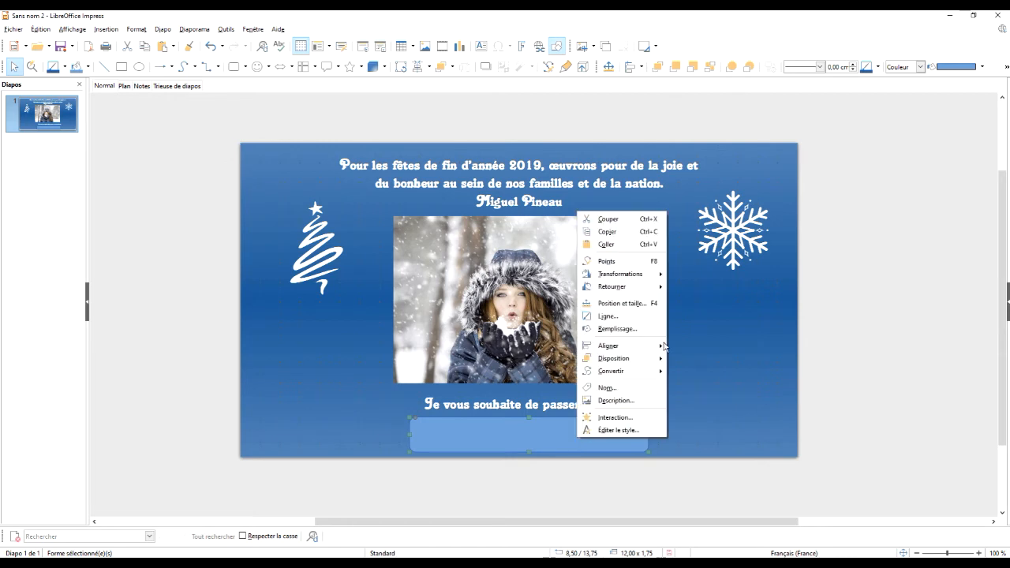
left_click(615, 317)
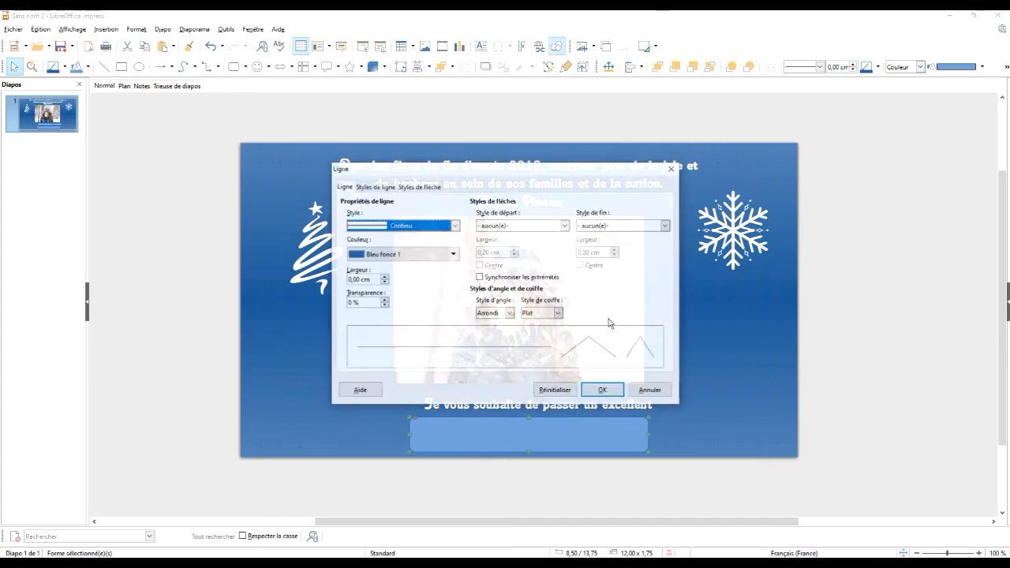
left_click(398, 226)
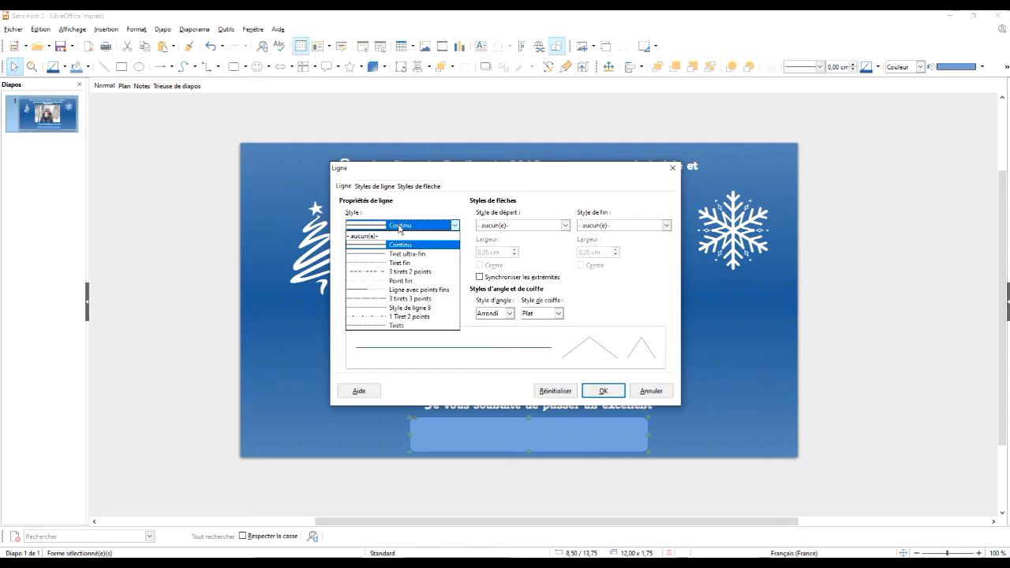
left_click(412, 203)
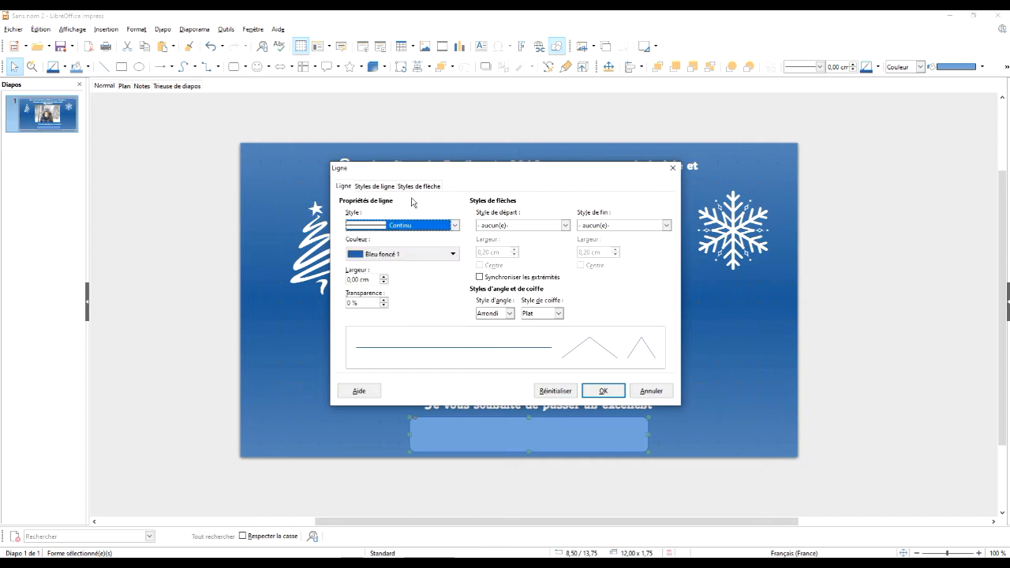
left_click(413, 254)
left_click(452, 281)
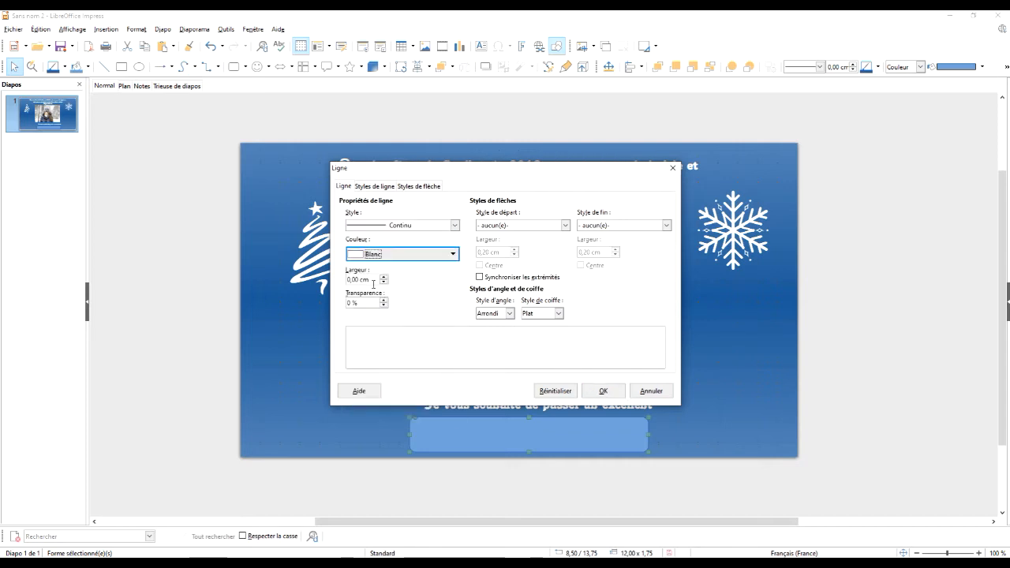
left_click(611, 389)
Step: Choose a gradient fill for the rounded rectangle, running from Rouge to Rouge foncé 1
right_click(547, 443)
left_click(602, 321)
left_click(479, 179)
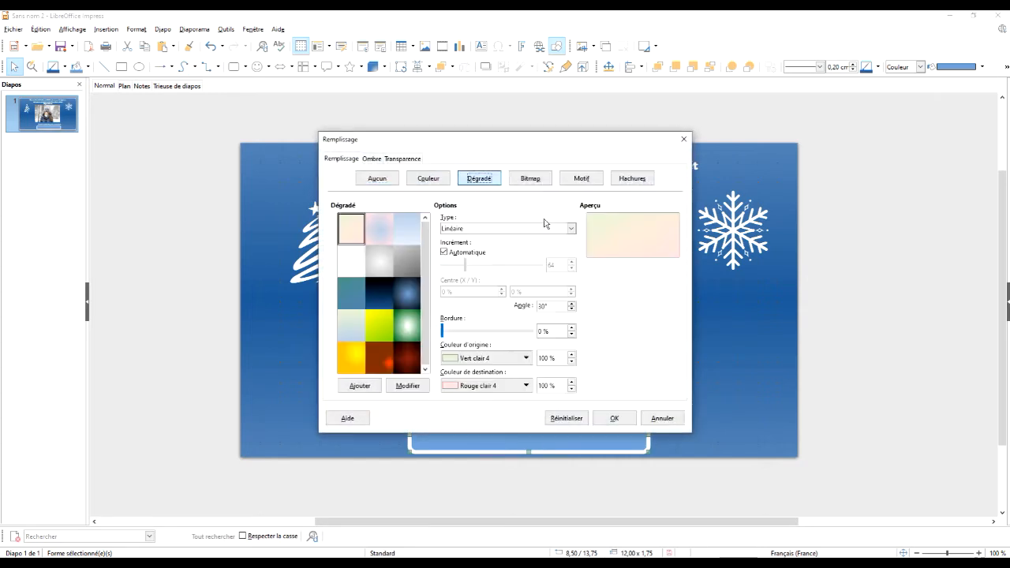
left_click(513, 359)
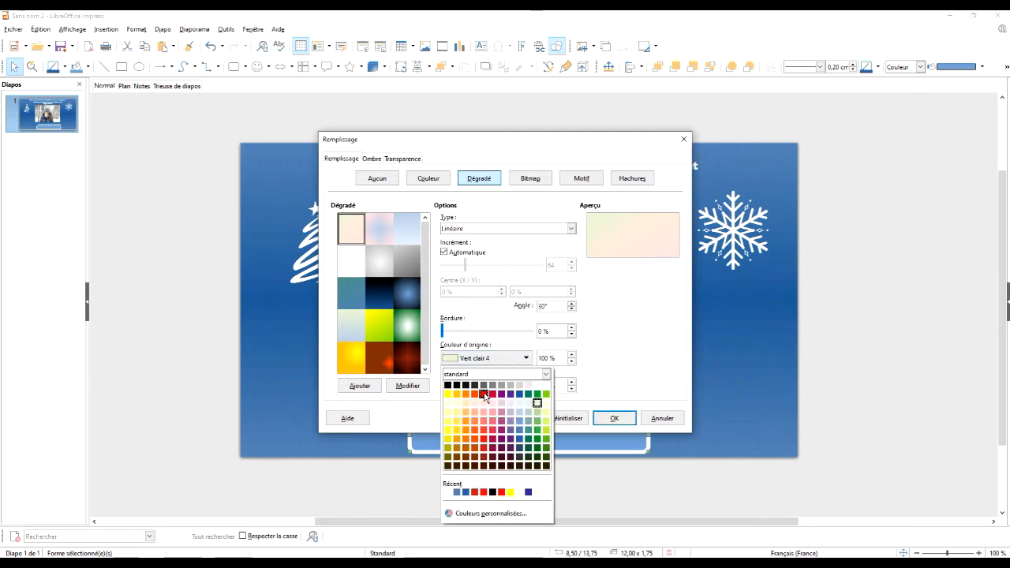
left_click(485, 395)
left_click(487, 385)
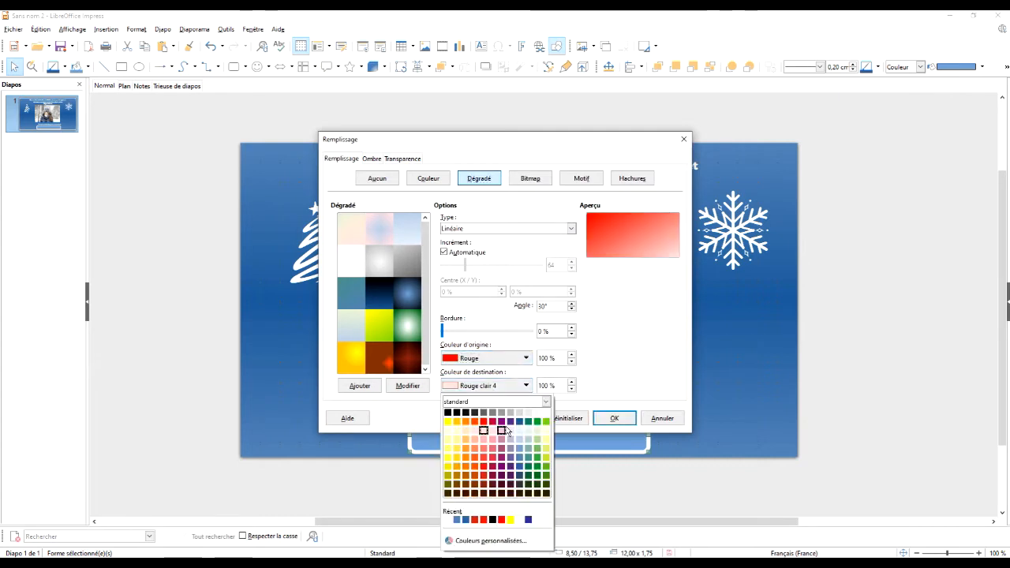
left_click(484, 467)
Step: Make the gradient Axial at 0° with Rouge foncé 2 as destination colour, apply it, and deselect the rectangle
left_click(471, 229)
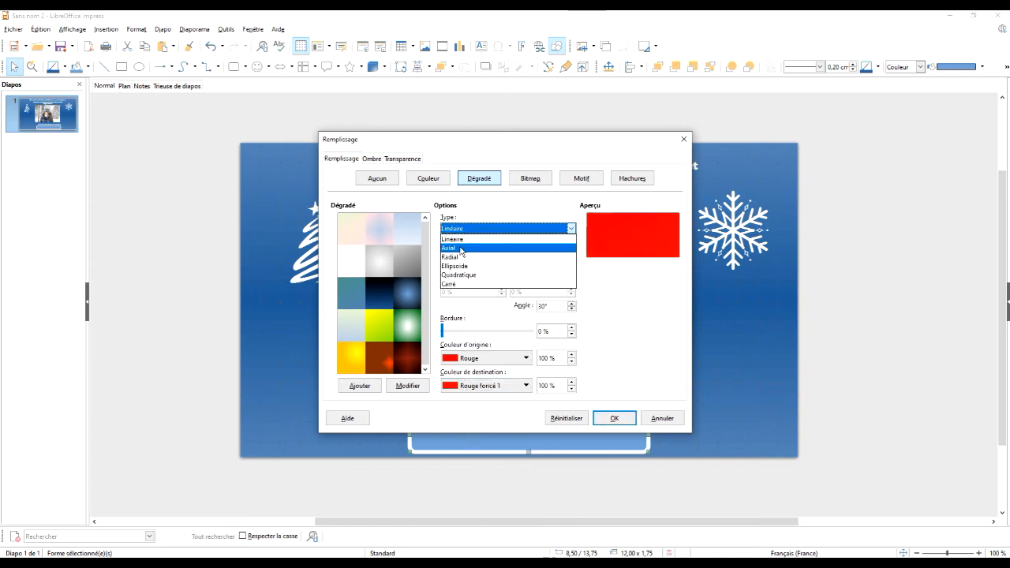
left_click(461, 249)
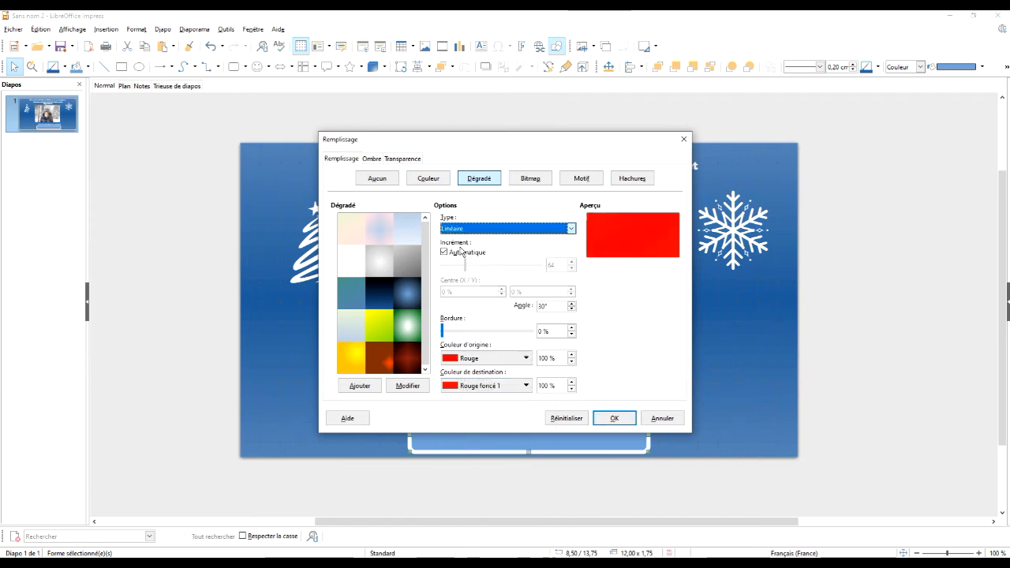
left_click(571, 311)
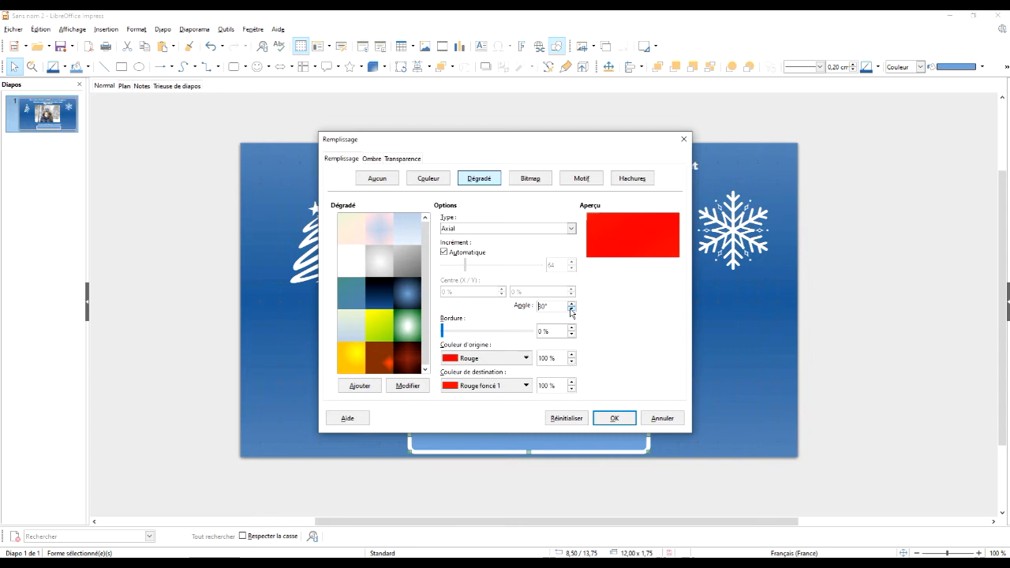
left_click(487, 360)
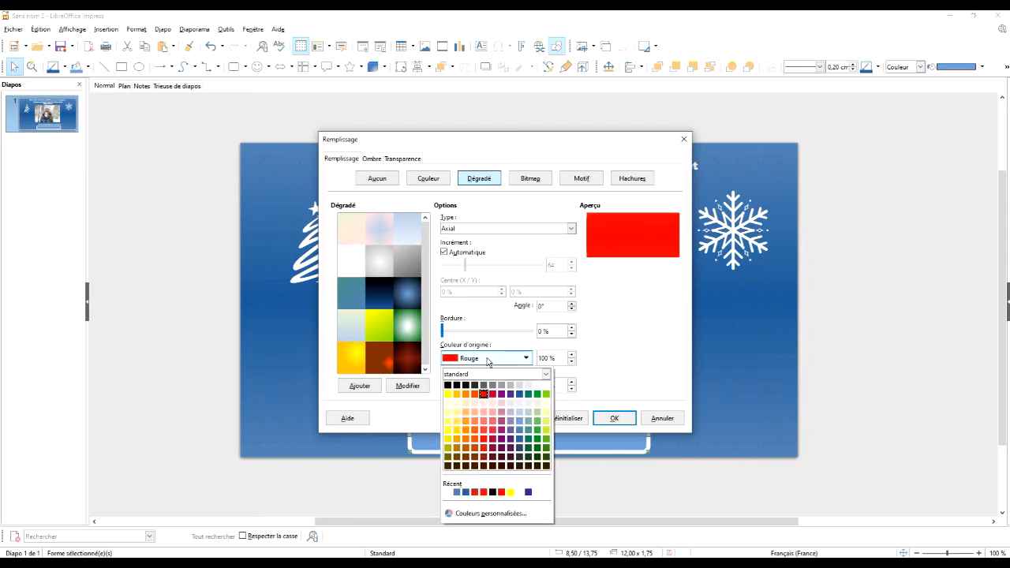
left_click(605, 357)
left_click(490, 385)
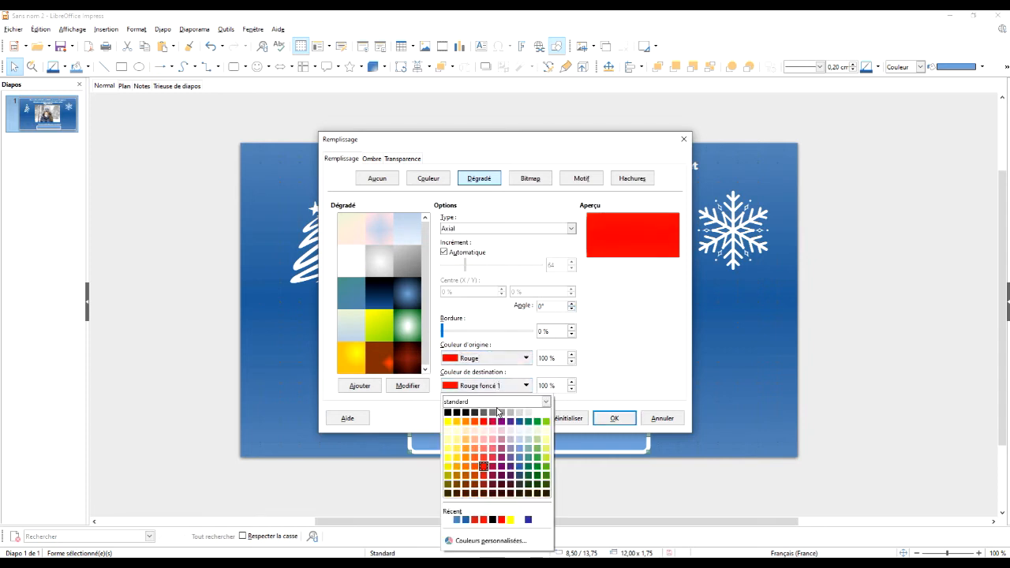
left_click(484, 476)
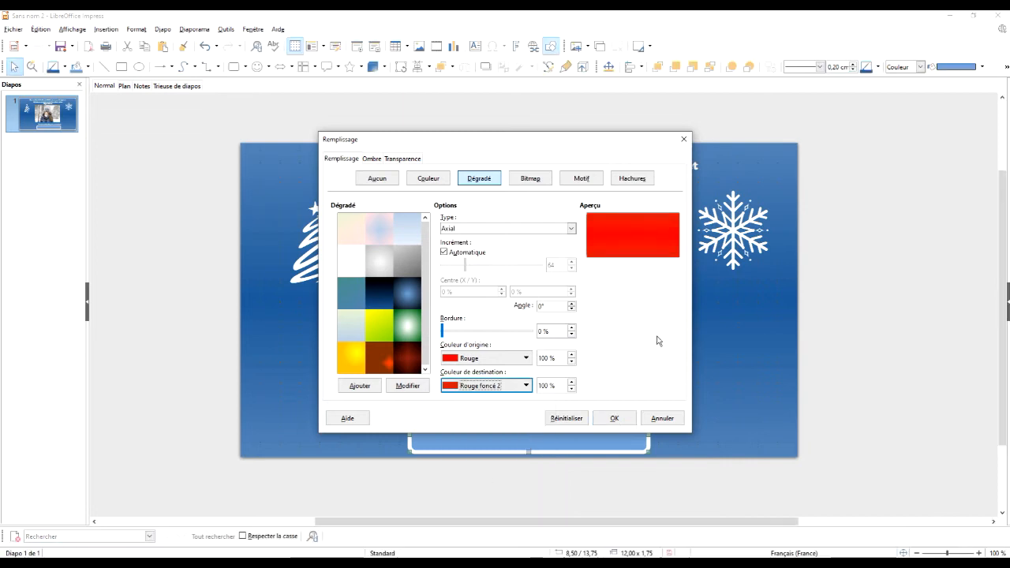
left_click(615, 418)
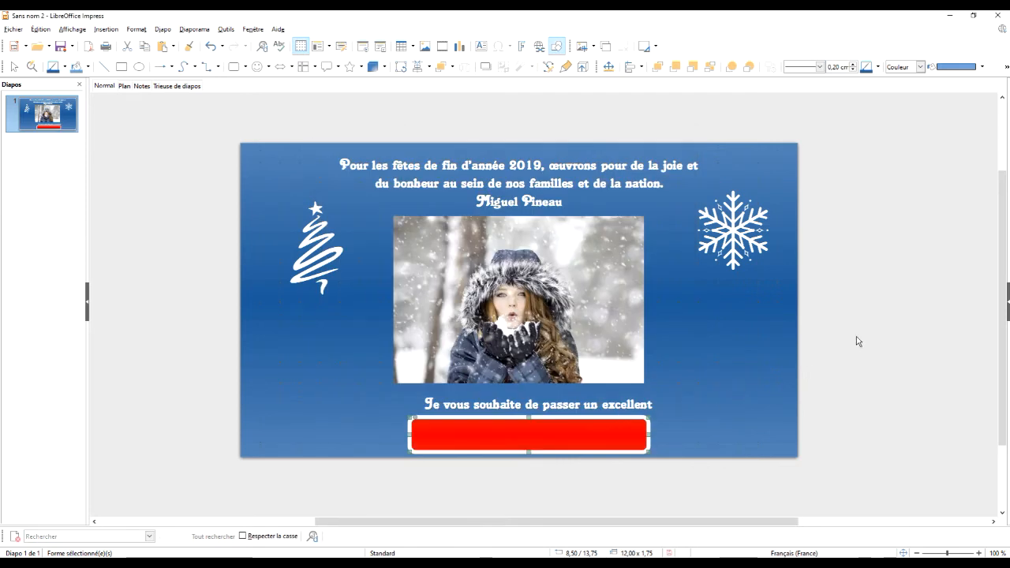
left_click(877, 322)
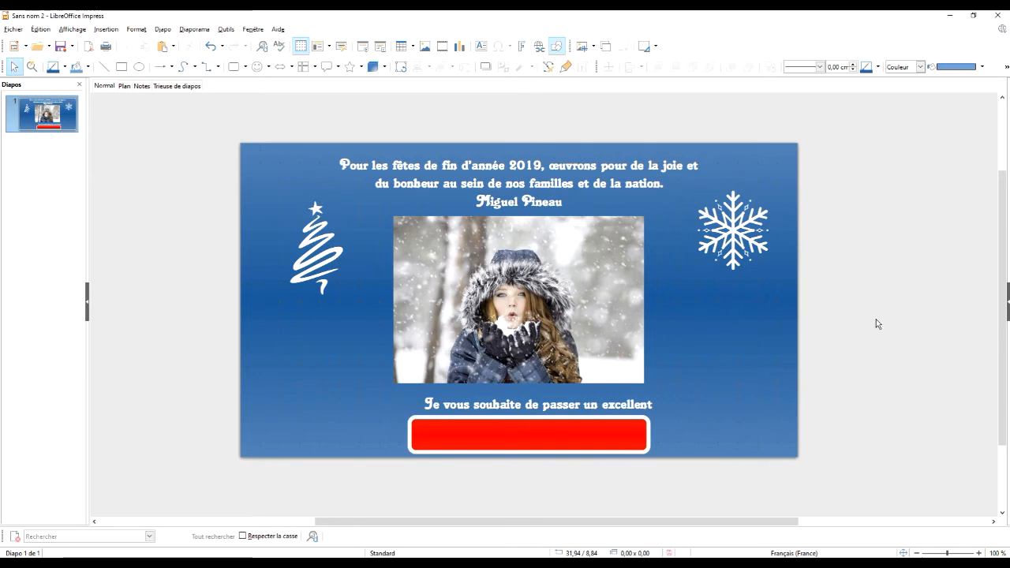
Step: Remove the red rectangle's outline by setting its line style to none (aucun(e))
right_click(604, 434)
left_click(667, 312)
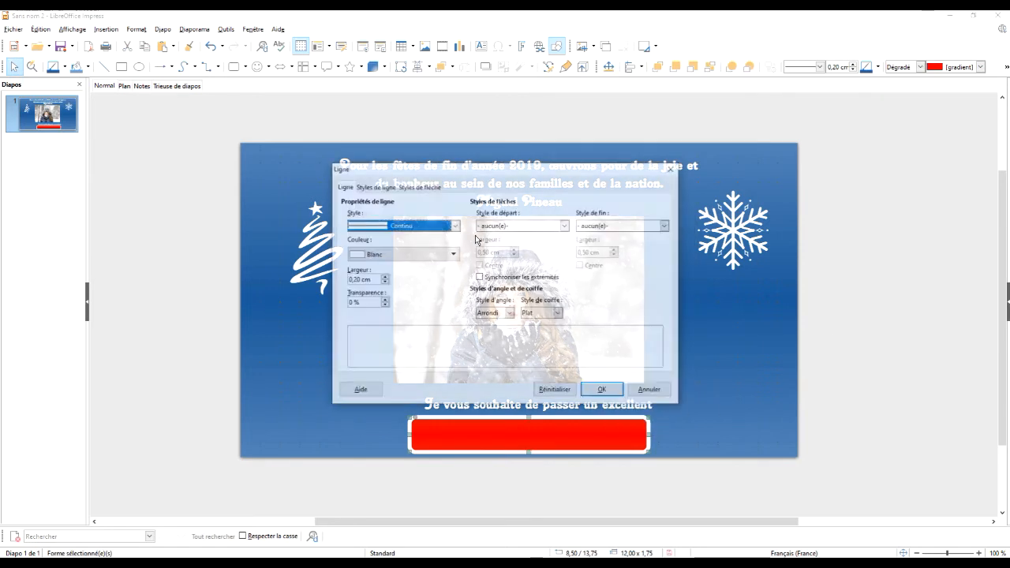
left_click(410, 227)
left_click(405, 236)
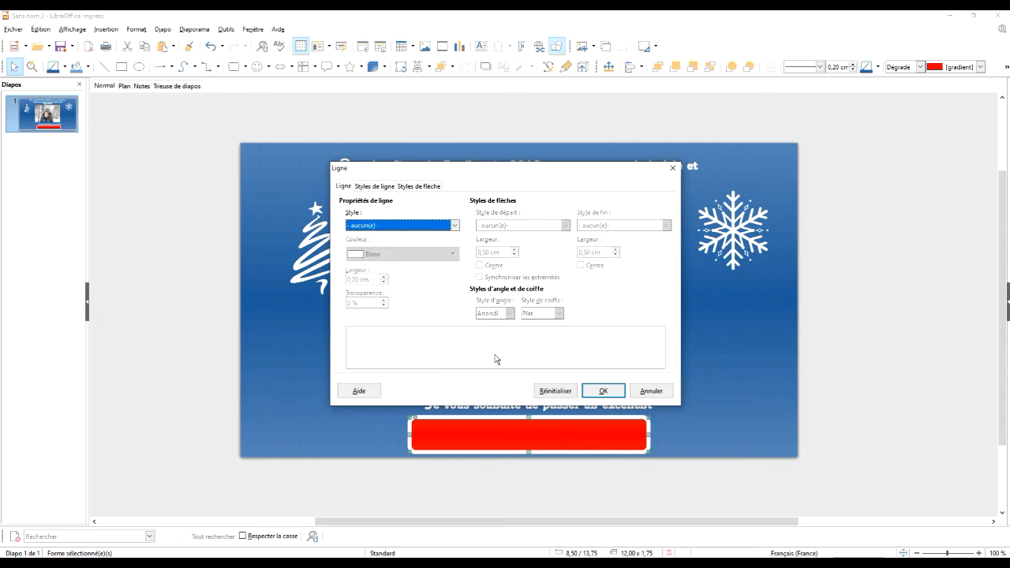
left_click(602, 391)
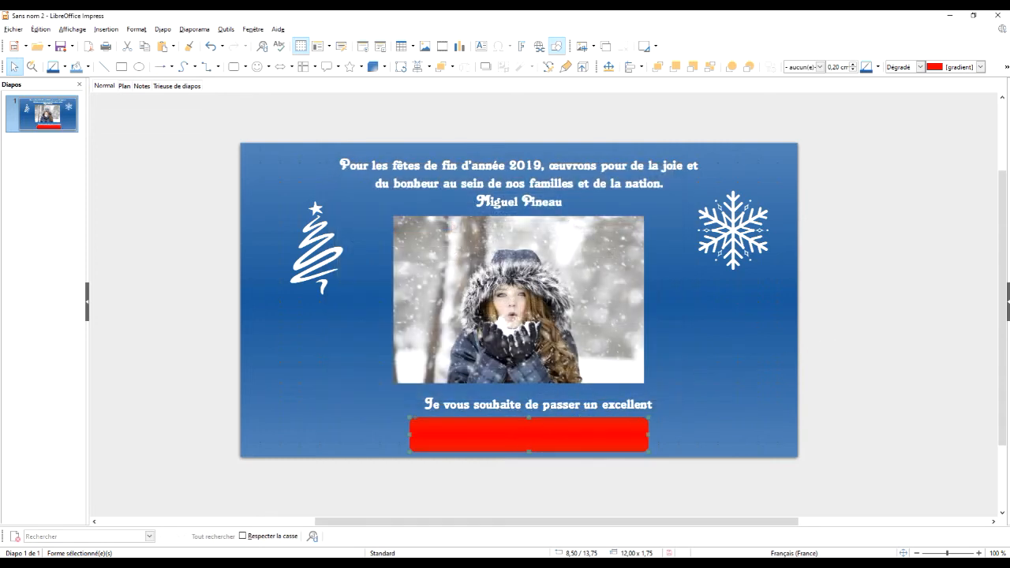
Step: Copy part of the caption text and paste it into the red rounded rectangle, then select the pasted fragment
double_click(533, 435)
left_click_drag(553, 405, 623, 405)
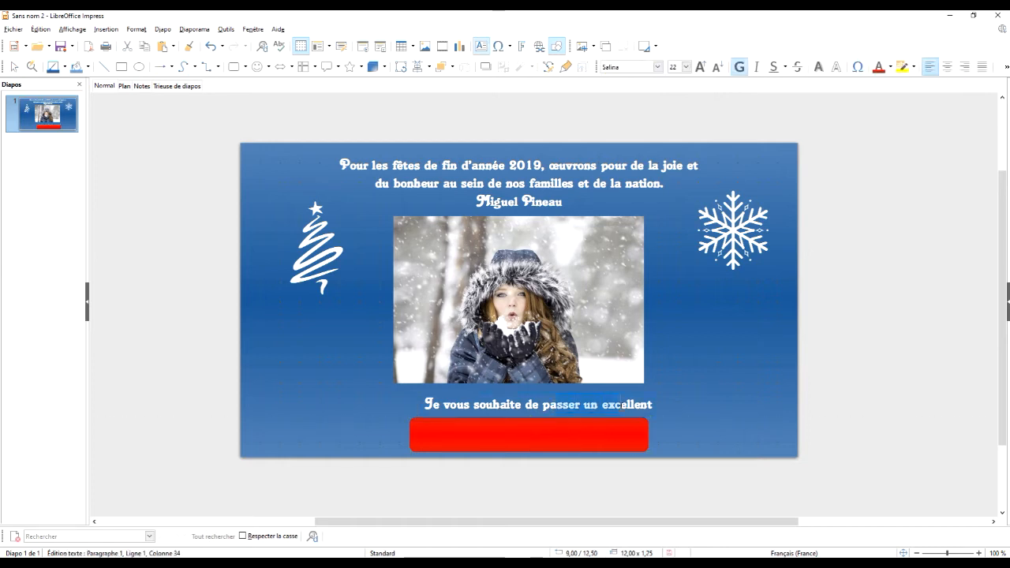
key("ctrl+c")
left_click(560, 434)
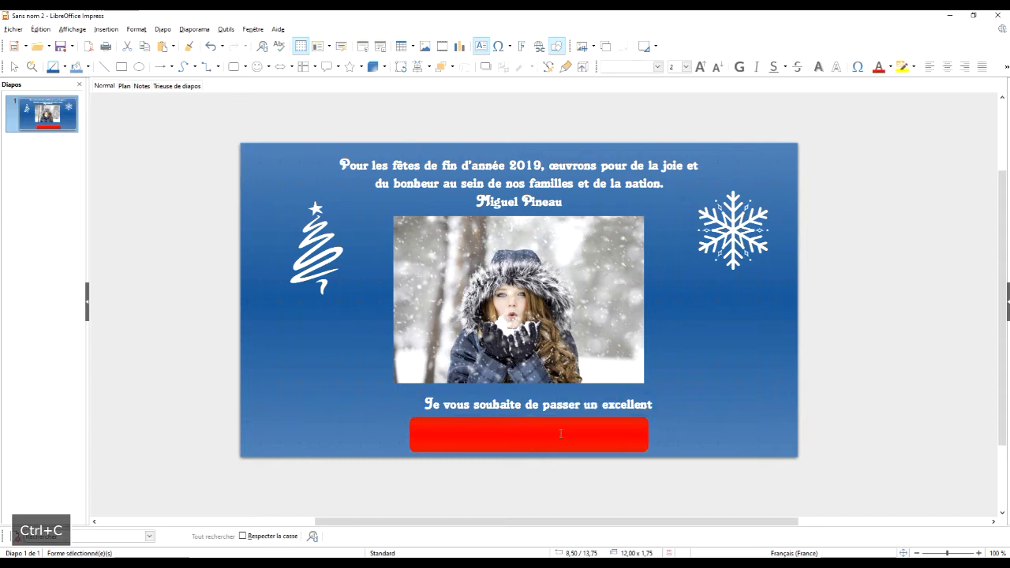
key("ctrl+v")
triple_click(521, 432)
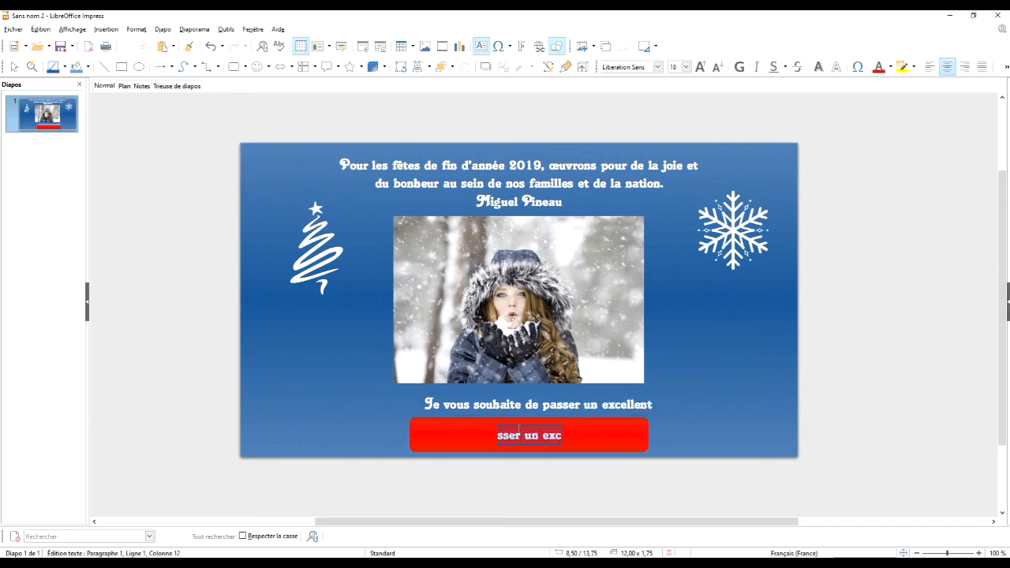
Step: Replace the pasted fragment in the red rectangle with the word "Joyeux"
type("Jouye")
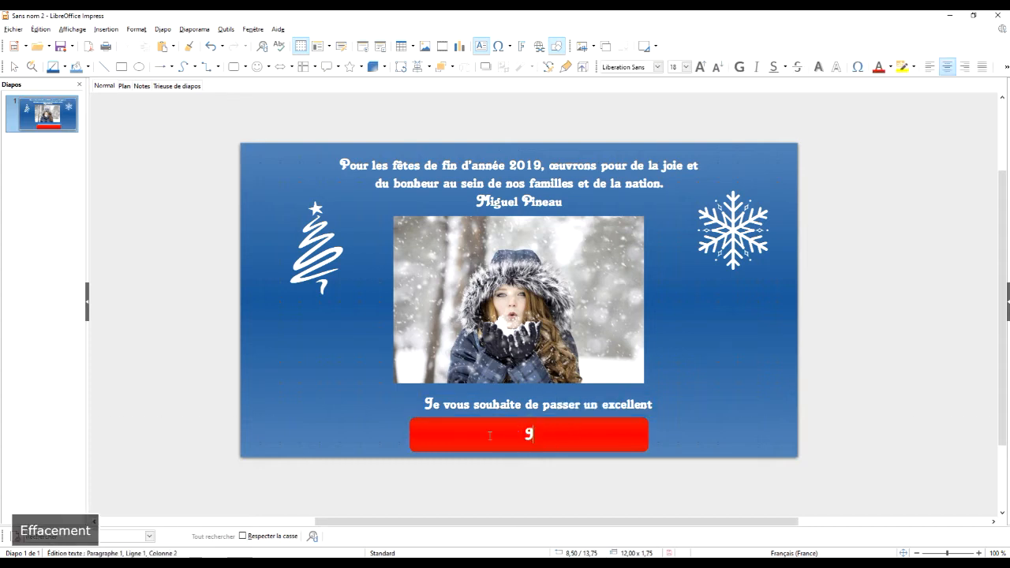
key("BackSpace")
key("BackSpace")
key("BackSpace")
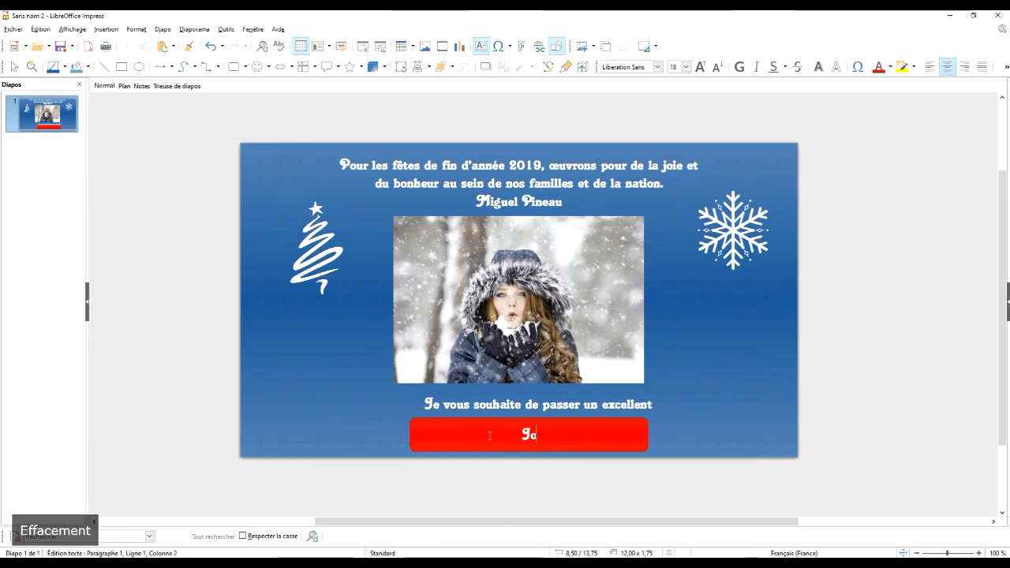
type("yeux")
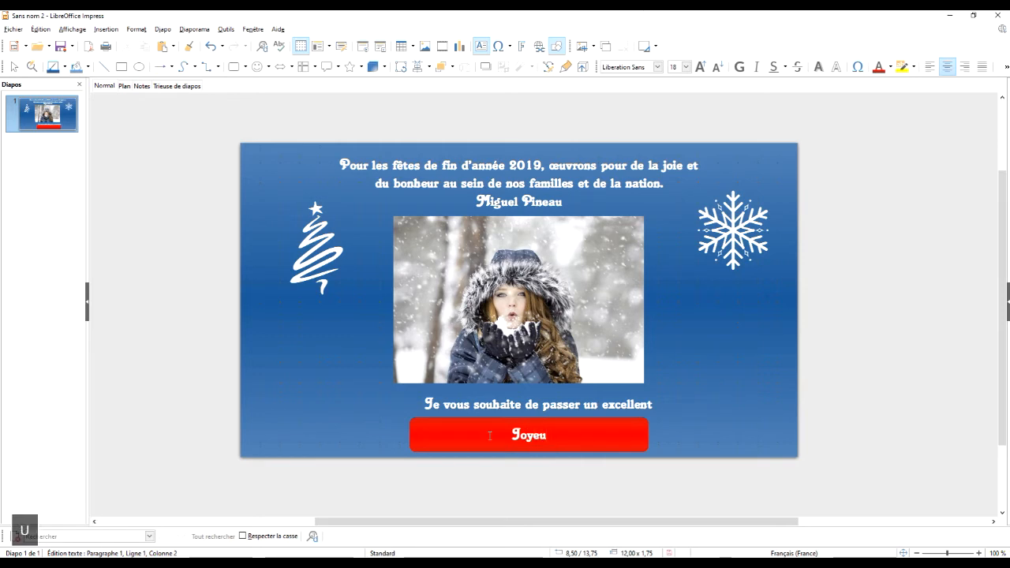
Step: Remove the leftover pasted fragment after "Joyeux" and complete the banner text as "Joyeux Noël"
key("shift+Menu")
key("shift+n")
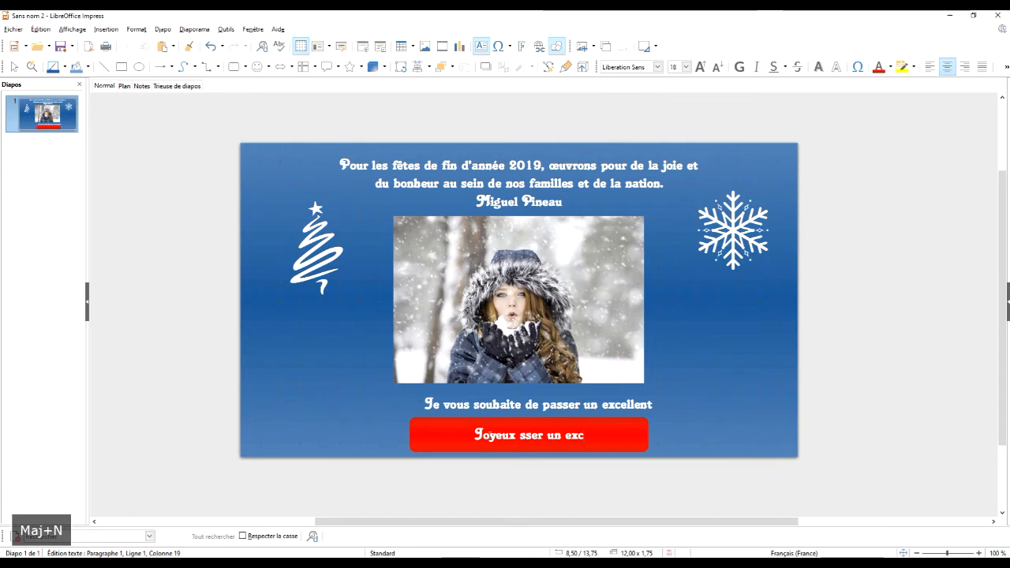
key("BackSpace")
key("BackSpace")
key("BackSpace")
key("BackSpace")
key("BackSpace")
key("BackSpace")
key("BackSpace")
key("BackSpace")
key("BackSpace")
key("BackSpace")
key("BackSpace")
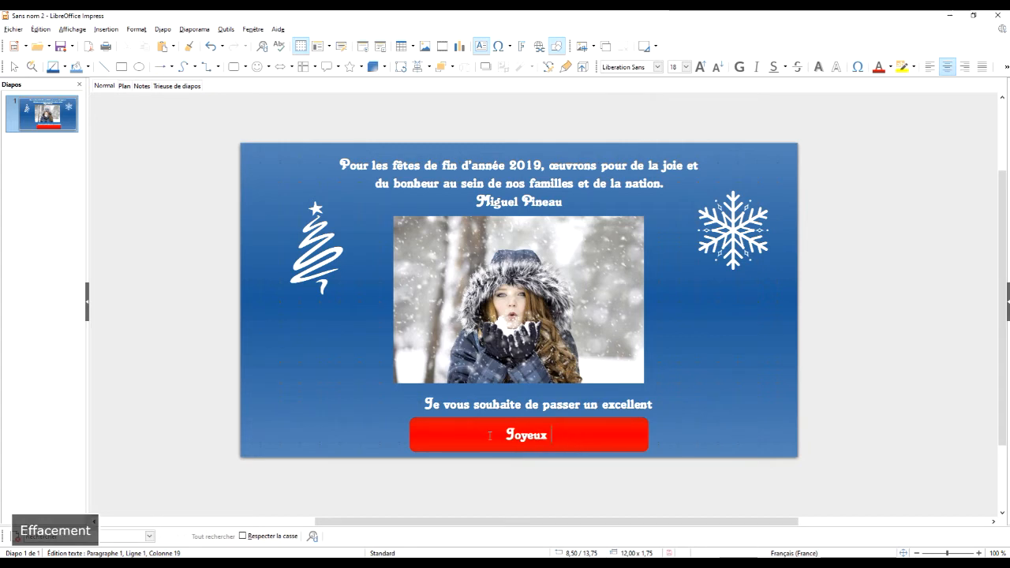
type("N")
key("ctrl+v")
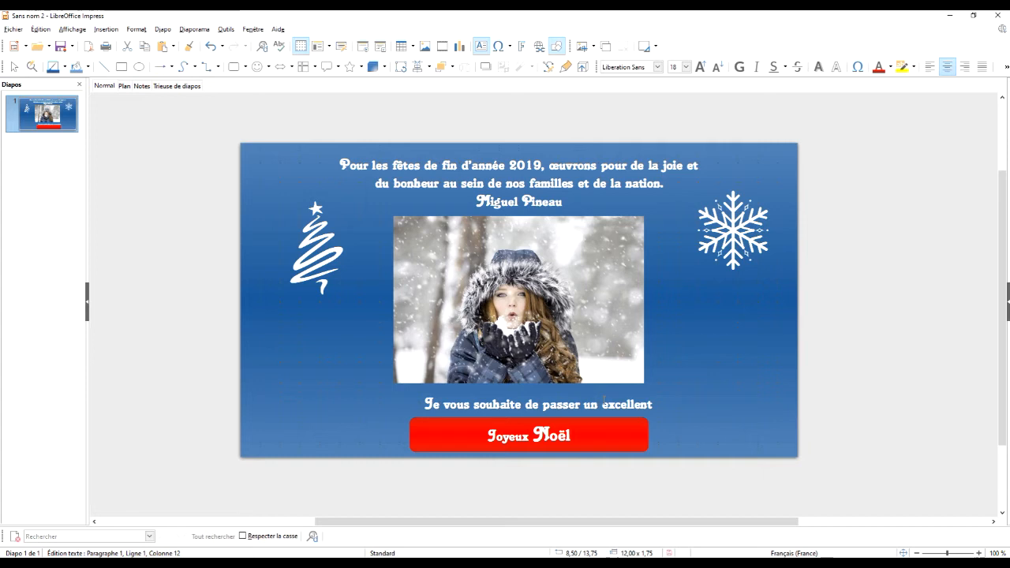
Step: Compare the font and size of the letters in "Noël" with those of the caption and the greeting text
key("Left")
key("Right")
key("Left")
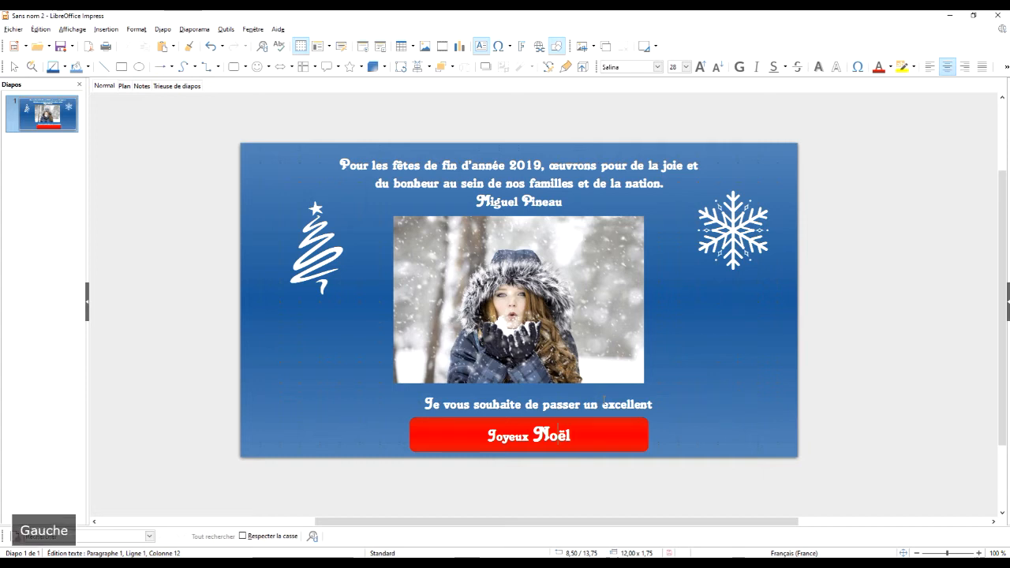
key("shift+Right")
key("Left")
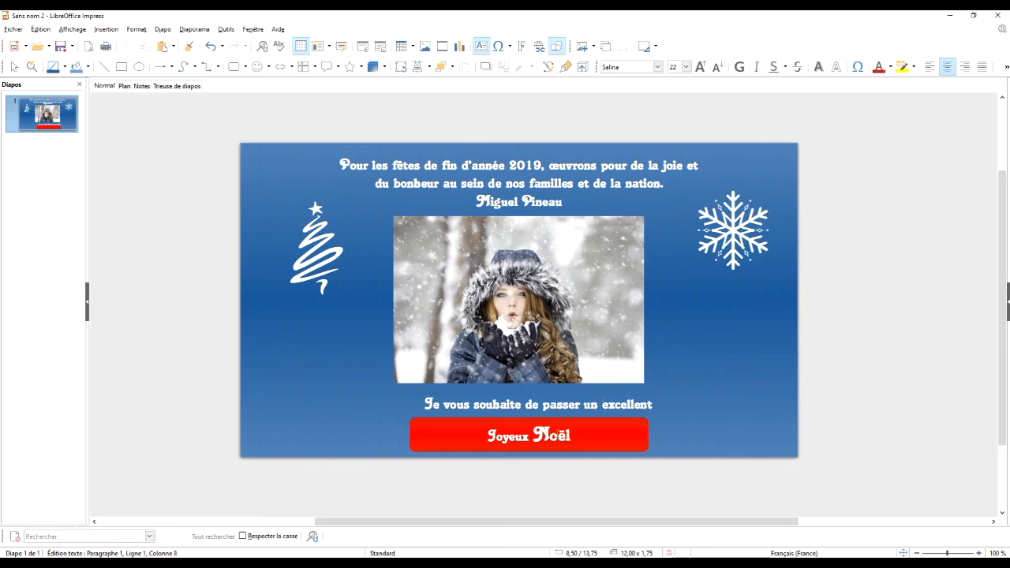
key("ctrl+l")
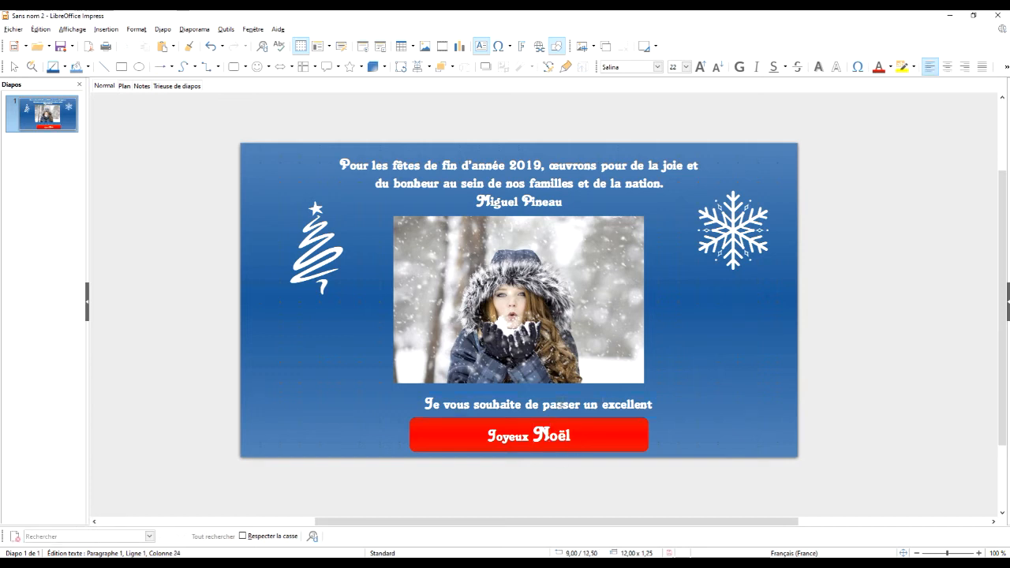
left_click(540, 203)
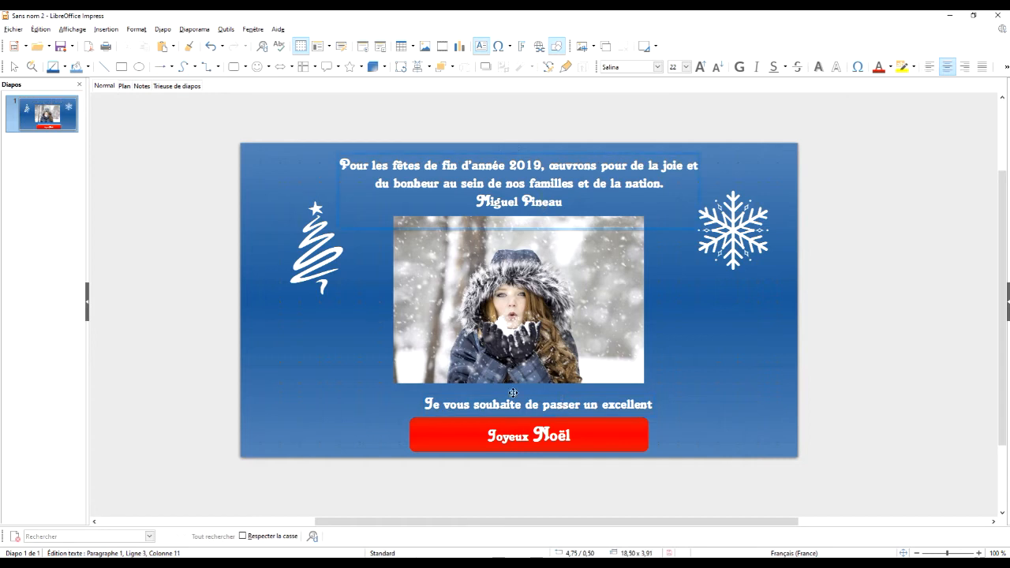
left_click(560, 437)
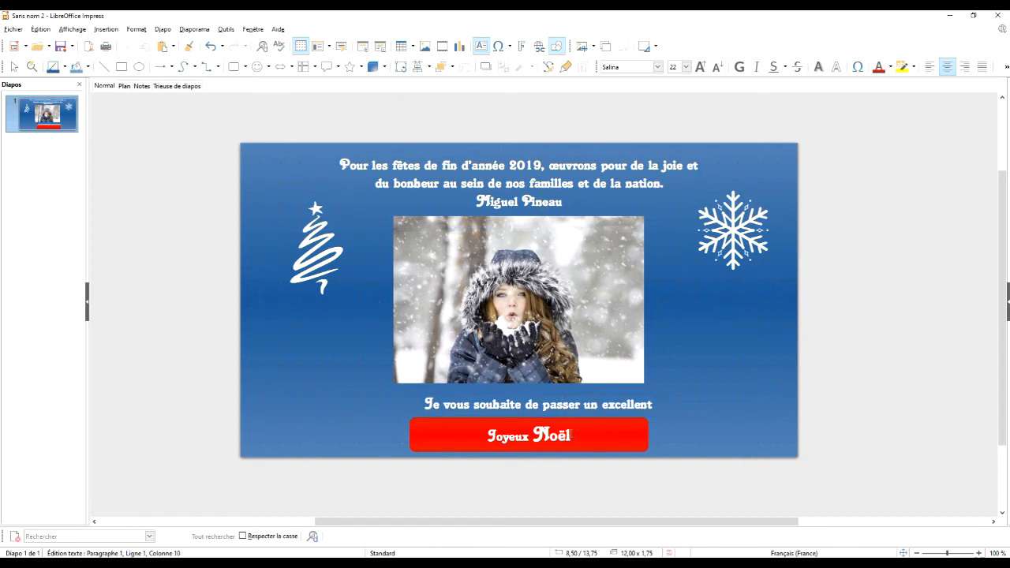
Step: Reapply the Salina font to the last letters "ël" of the banner text
left_click_drag(571, 436, 558, 436)
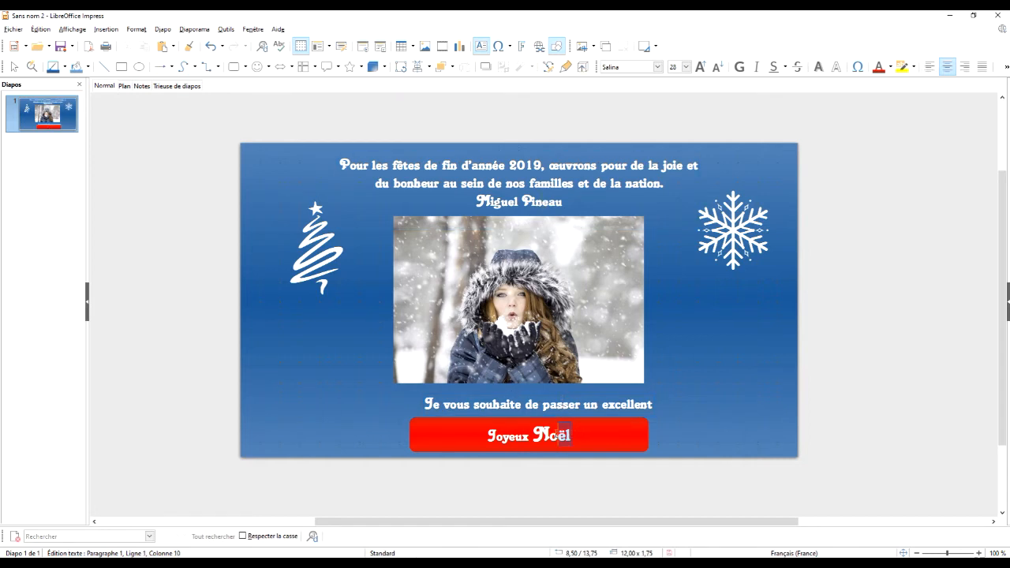
left_click(657, 68)
left_click(646, 85)
key("Left")
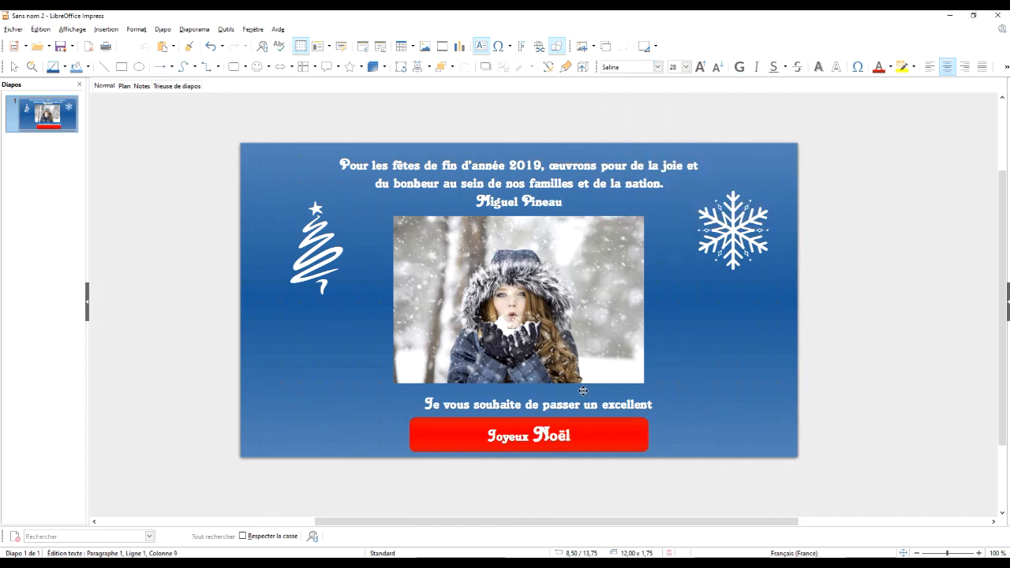
Step: Give the whole "Joyeux Noël" banner text one font size, trying 24 and 32 pt before settling on 40 pt
key("ctrl+a")
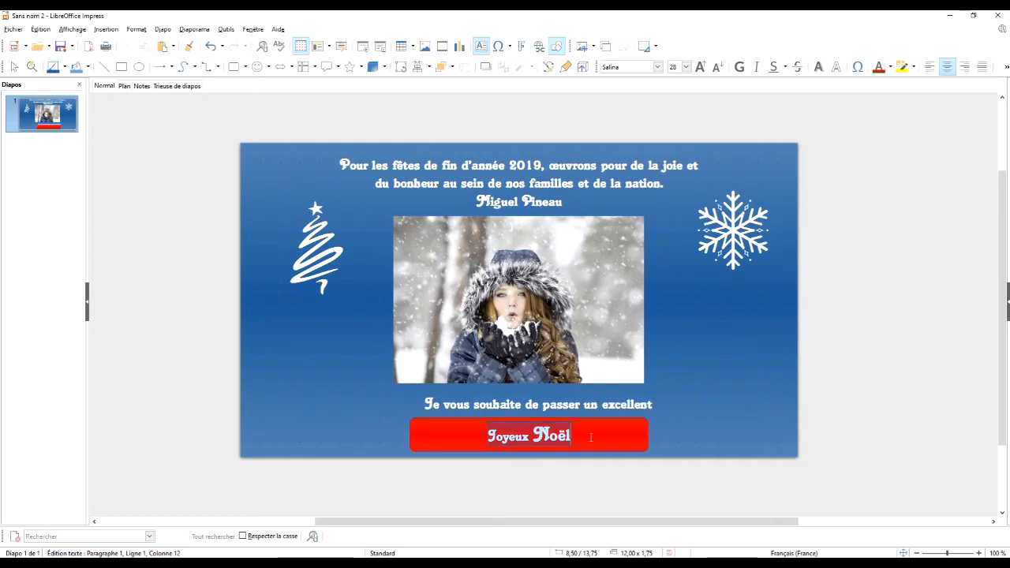
left_click(686, 67)
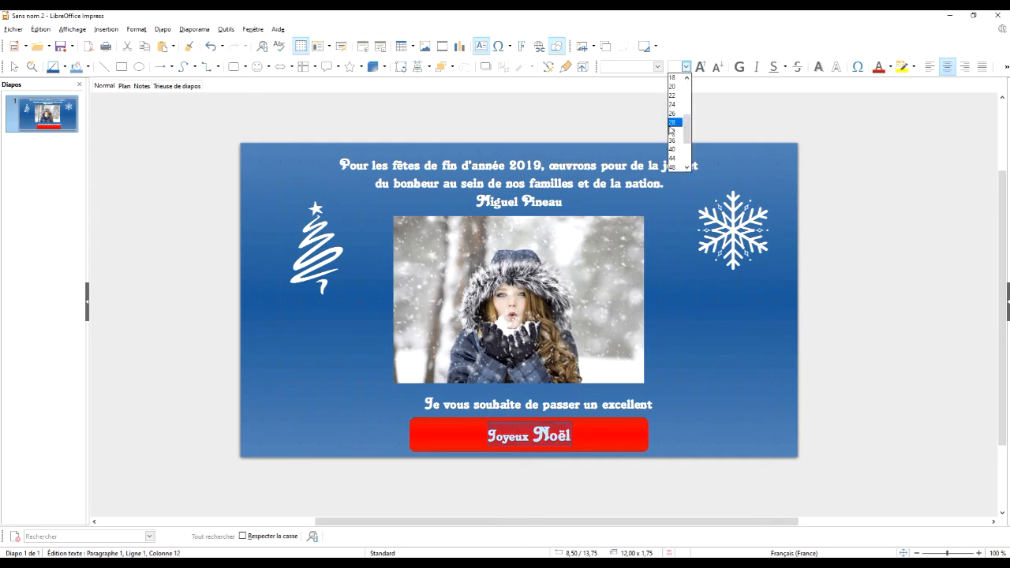
left_click(672, 105)
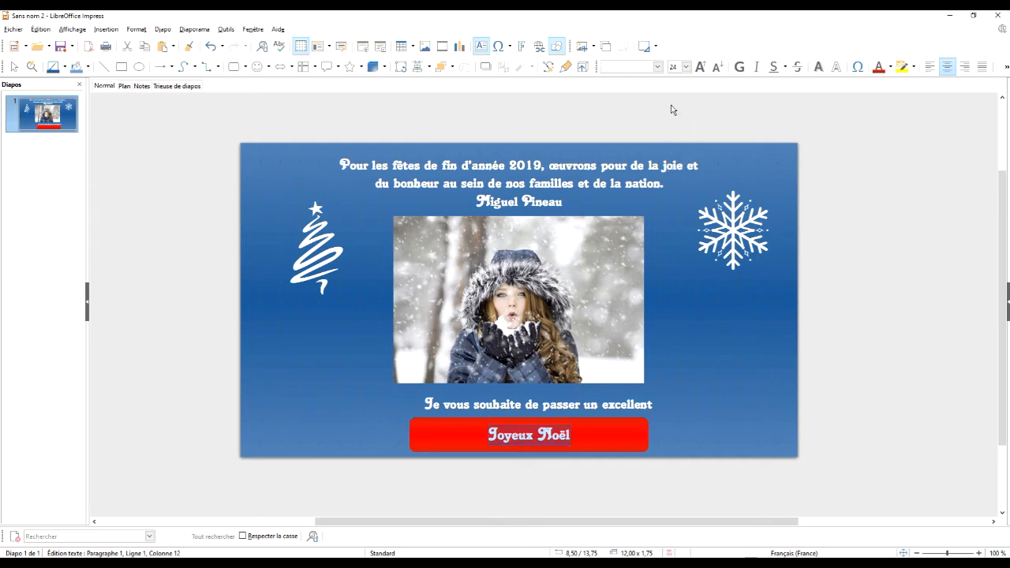
left_click(686, 67)
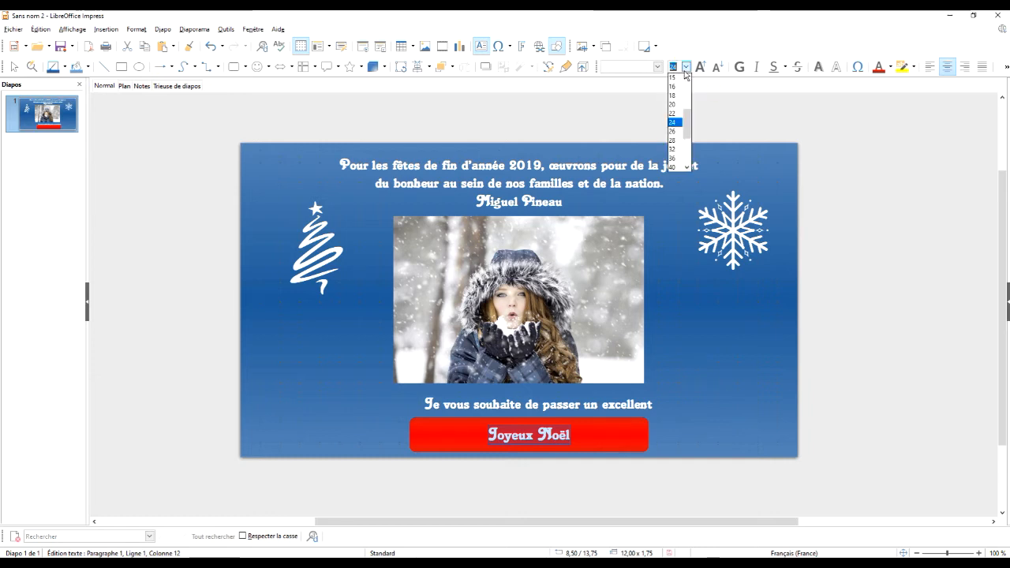
left_click(675, 152)
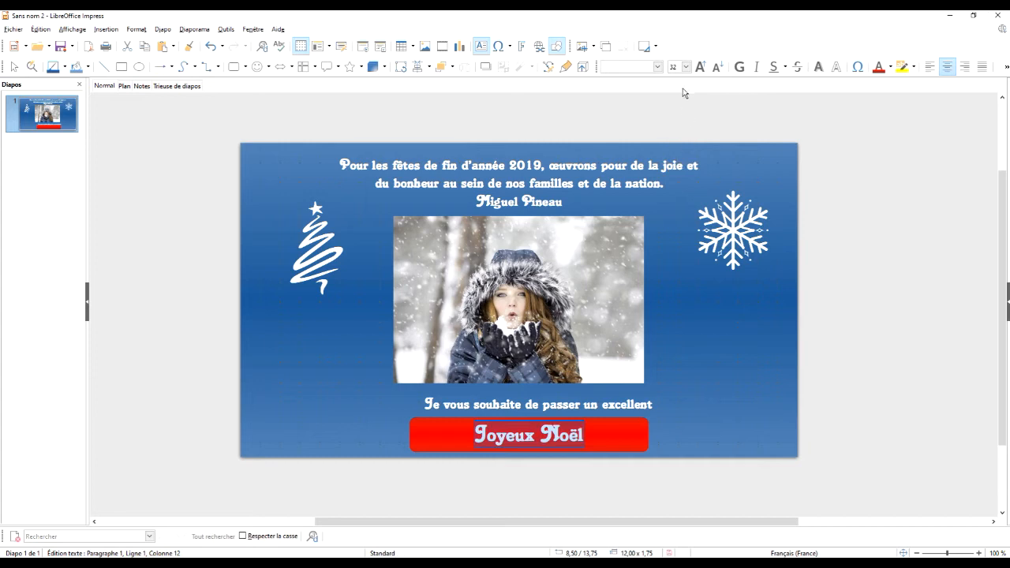
left_click(686, 67)
left_click(678, 140)
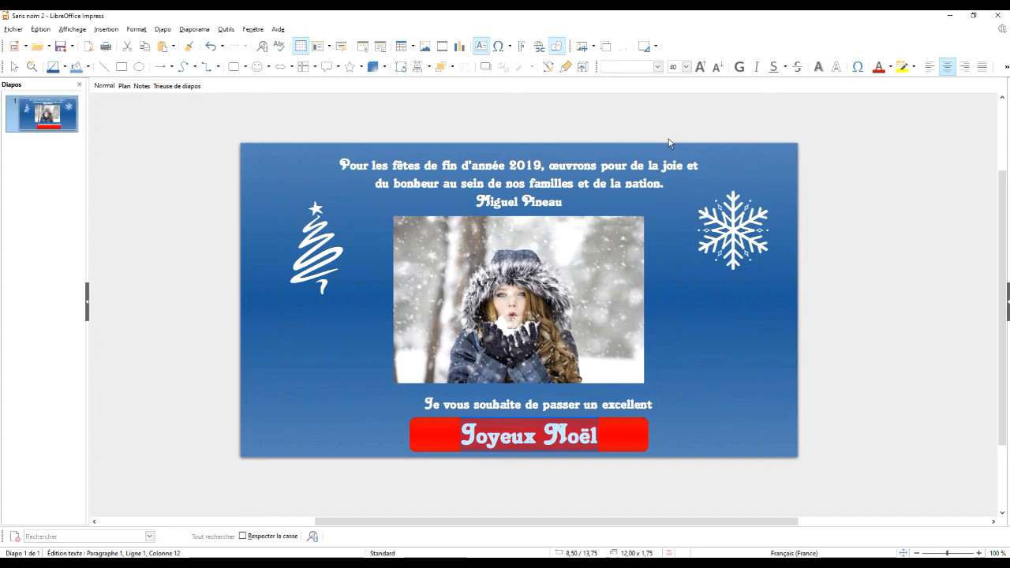
left_click(708, 315)
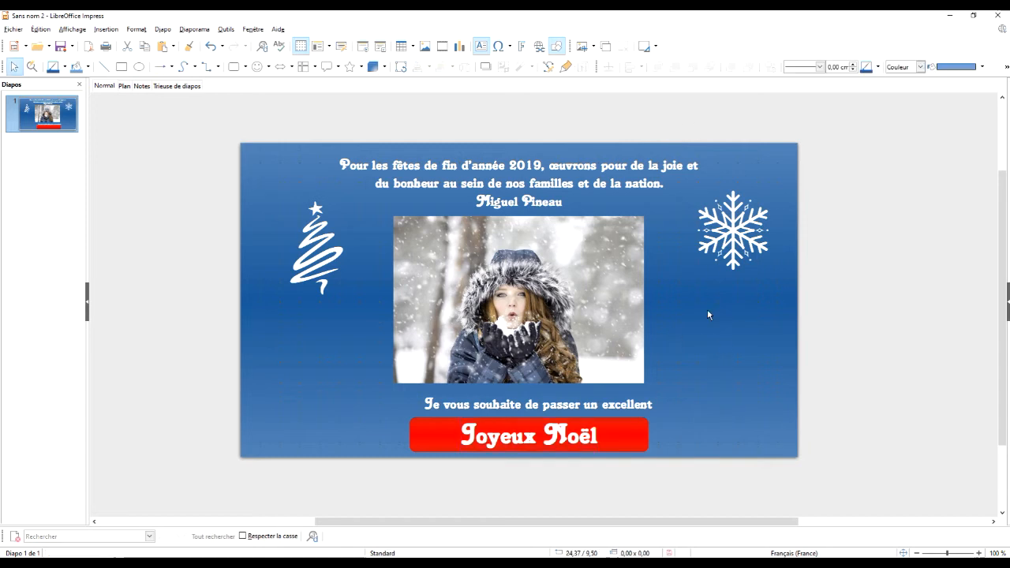
Step: Set the caption above the banner to 28 pt and widen its text box to 15.50 cm so it fits on one line
triple_click(559, 407)
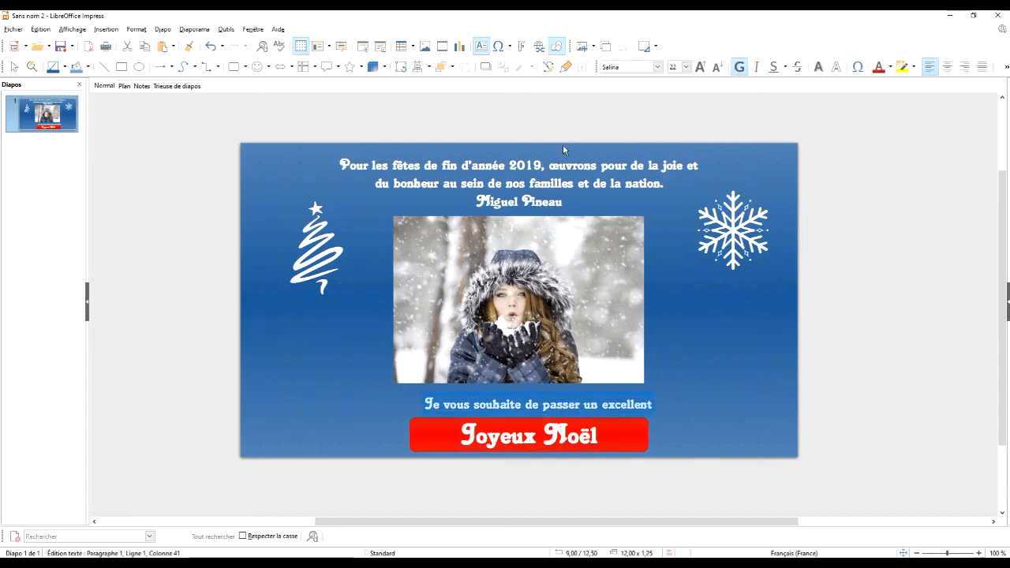
left_click(687, 67)
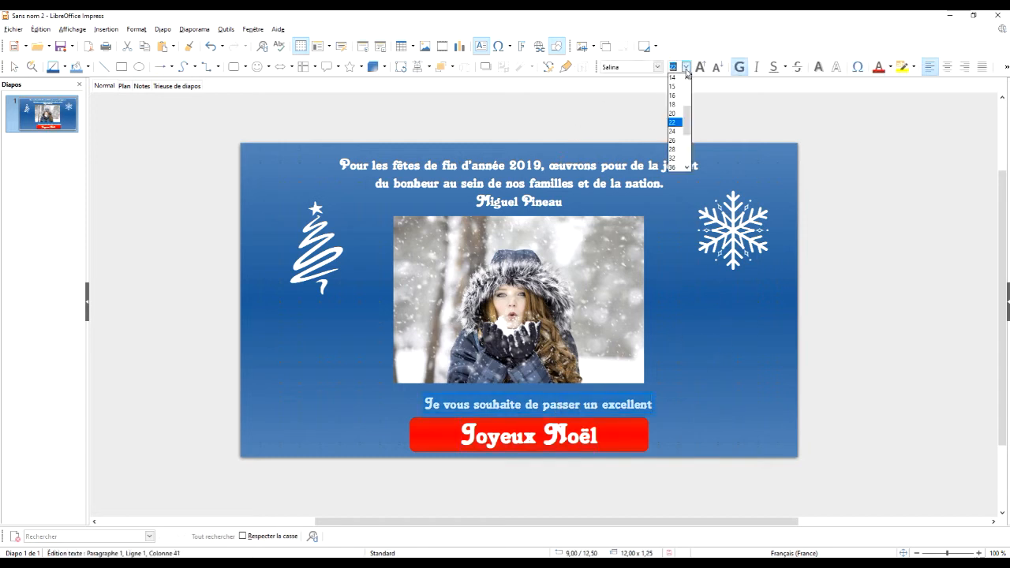
left_click(675, 148)
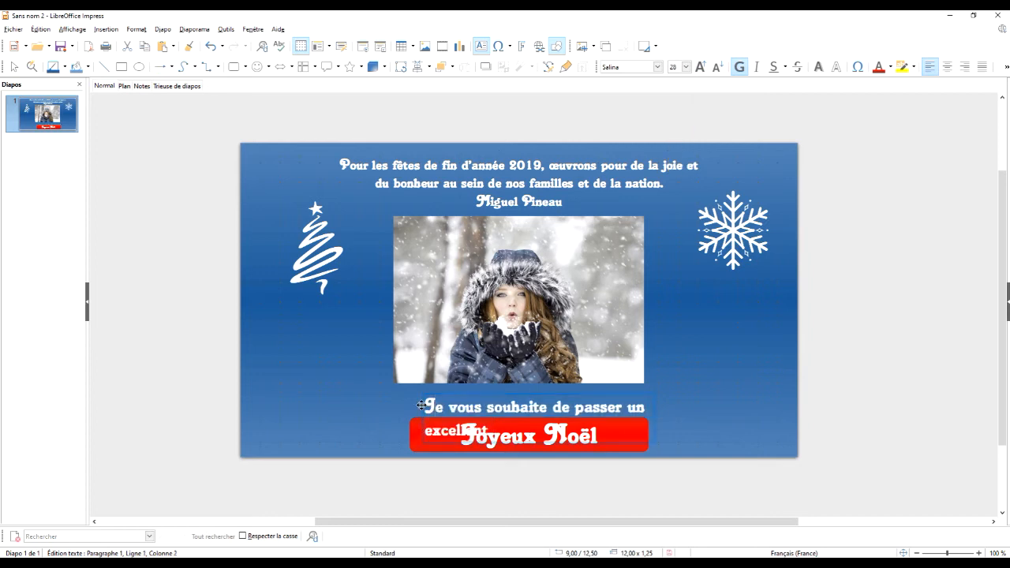
key("Escape")
left_click_drag(418, 417, 348, 414)
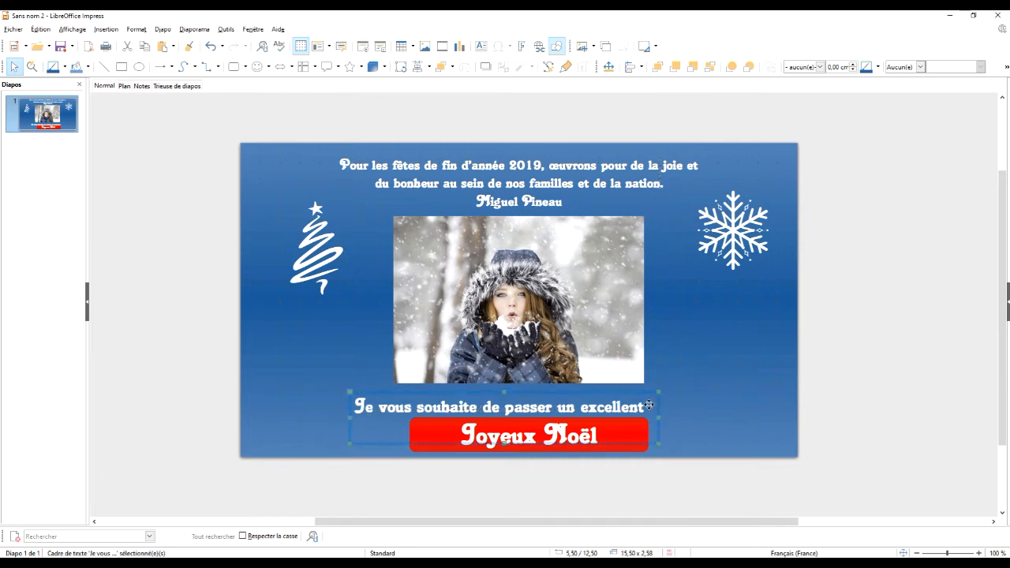
Step: Reduce the caption text box height to about 1.42 cm and centre the box horizontally on the slide
left_click(514, 444)
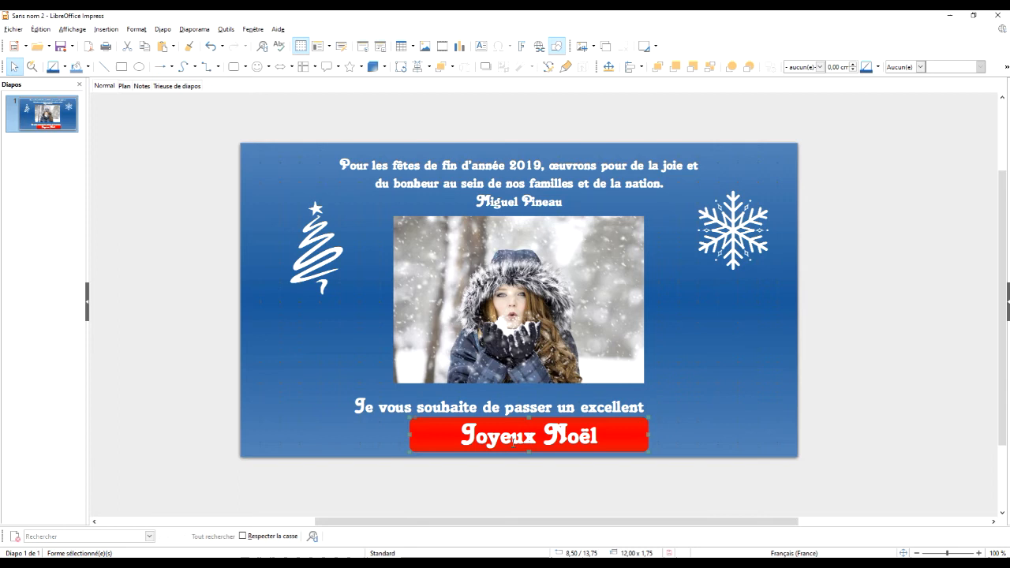
left_click(505, 444)
left_click_drag(504, 444, 504, 420)
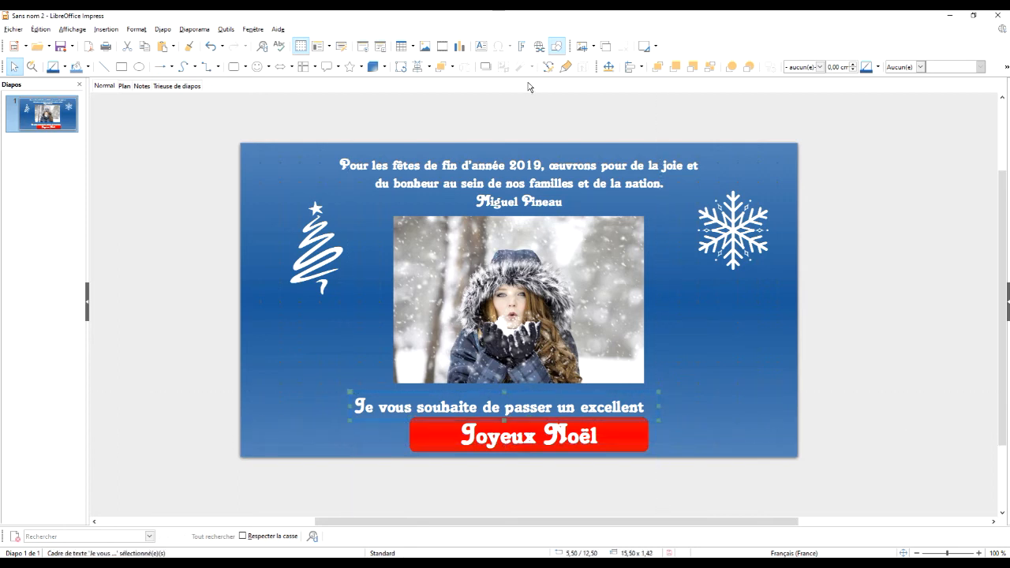
left_click(641, 68)
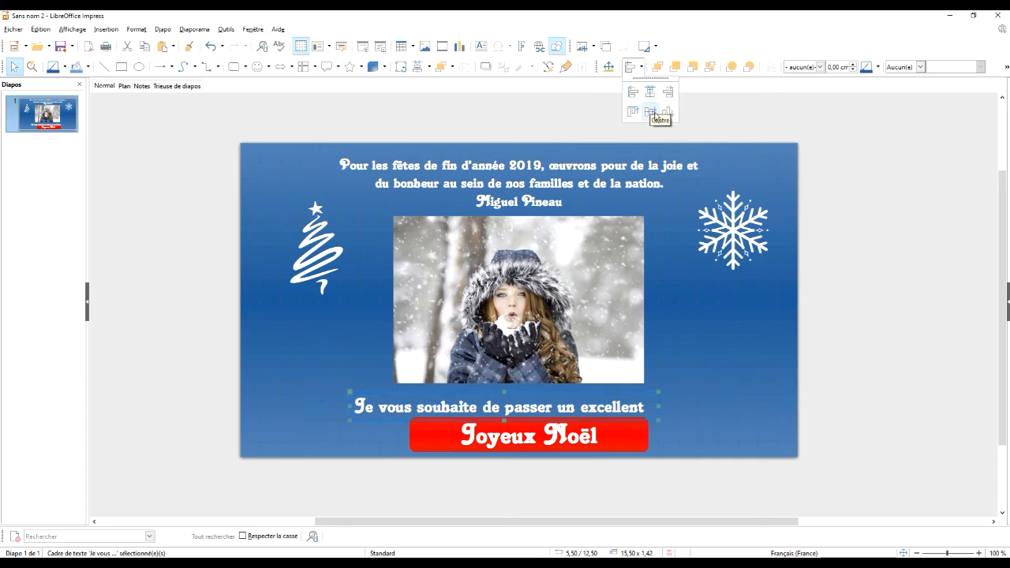
left_click(652, 94)
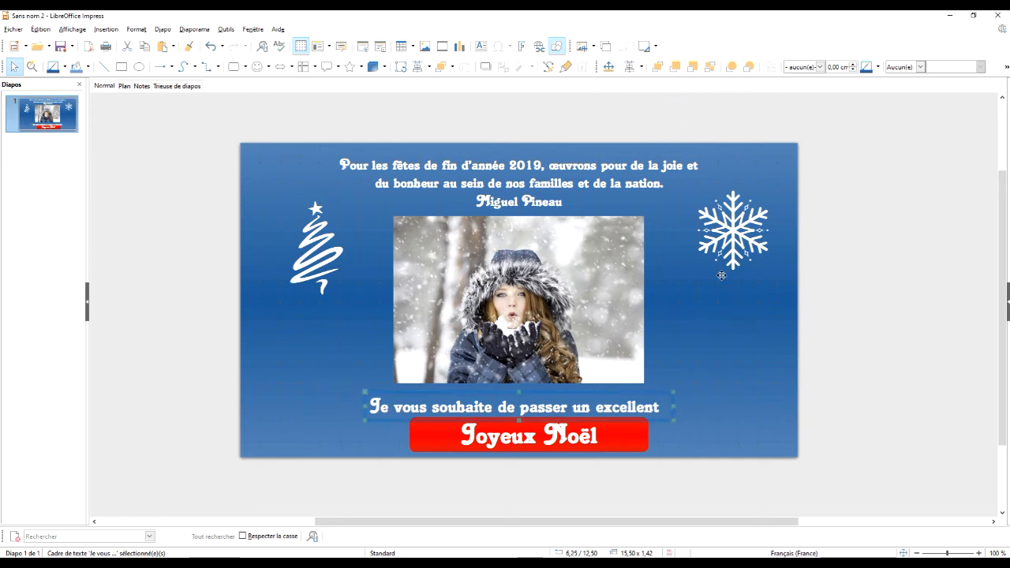
left_click(724, 347)
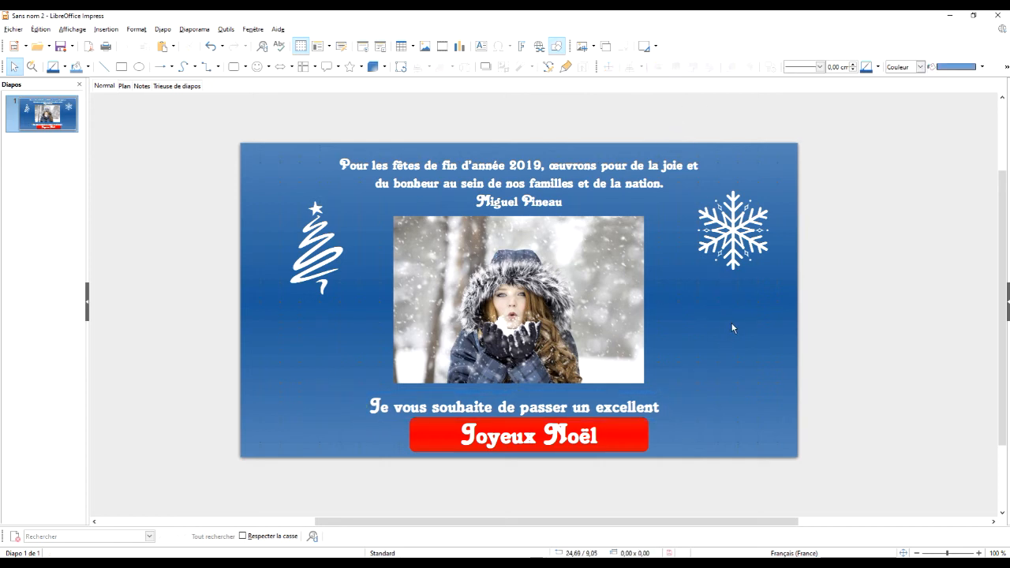
Step: Align the caption and the red "Joyeux Noël" banner with each other on their horizontal centres
left_click(634, 408)
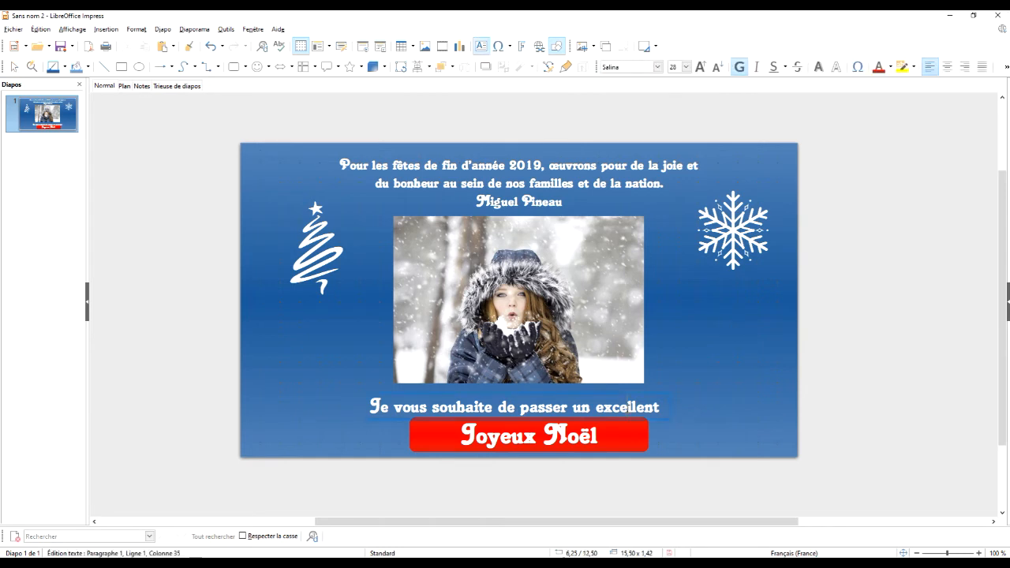
left_click(563, 435)
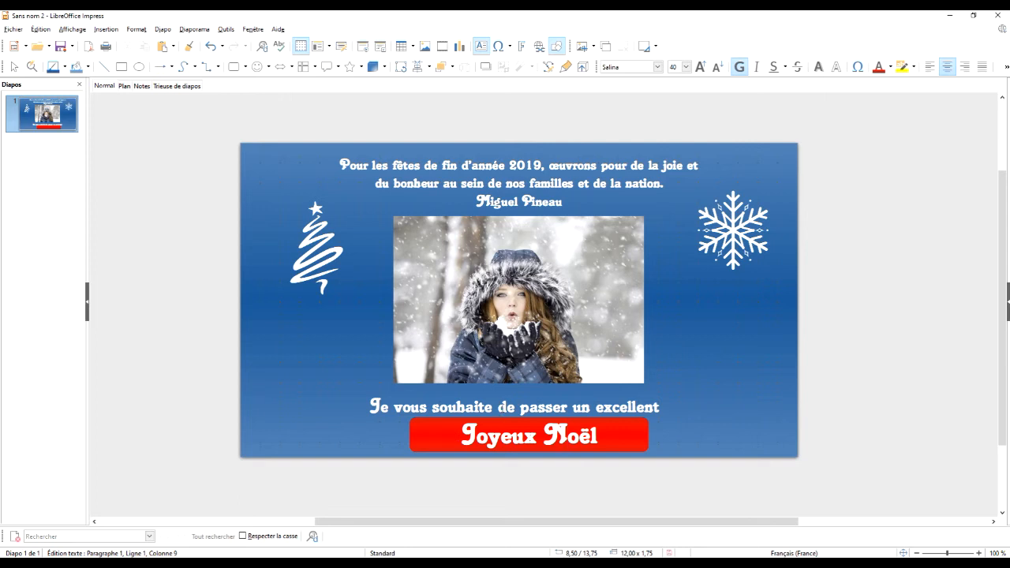
mouse_move(688, 486)
left_mouse_down()
mouse_move(512, 406)
mouse_move(330, 372)
left_mouse_up()
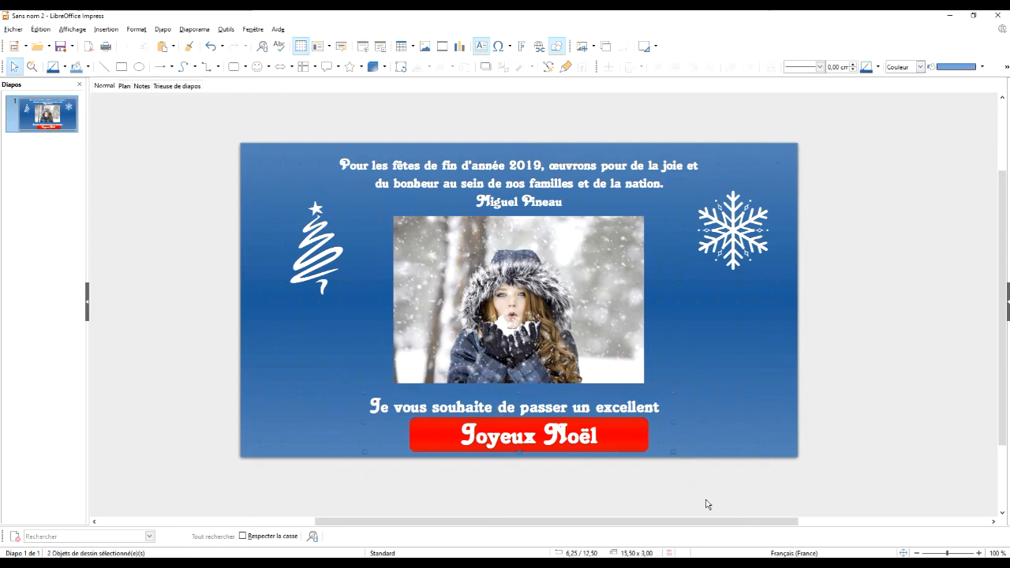
left_click_drag(730, 508, 293, 341)
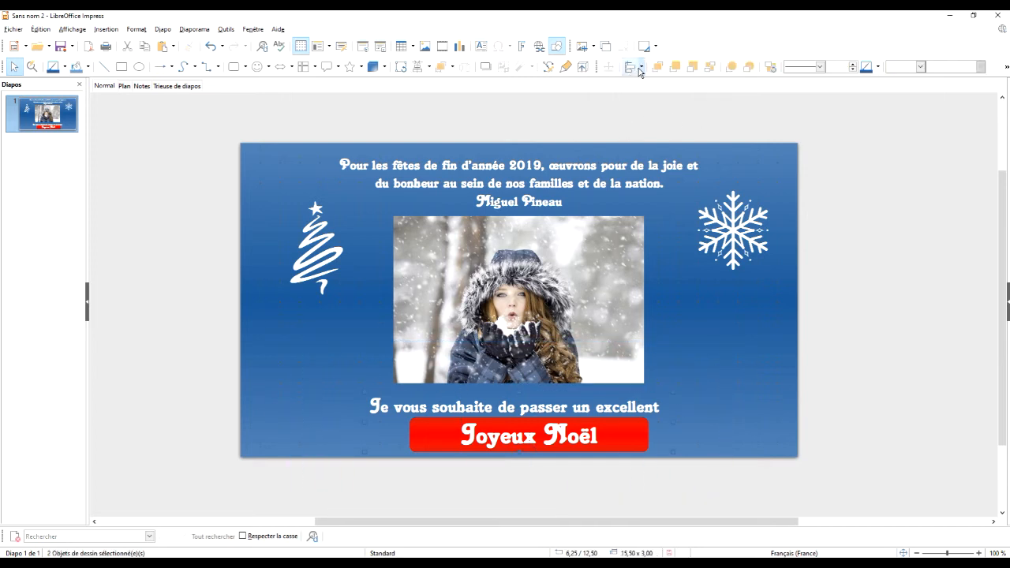
left_click(639, 68)
left_click(654, 94)
left_click(868, 162)
left_click(521, 391)
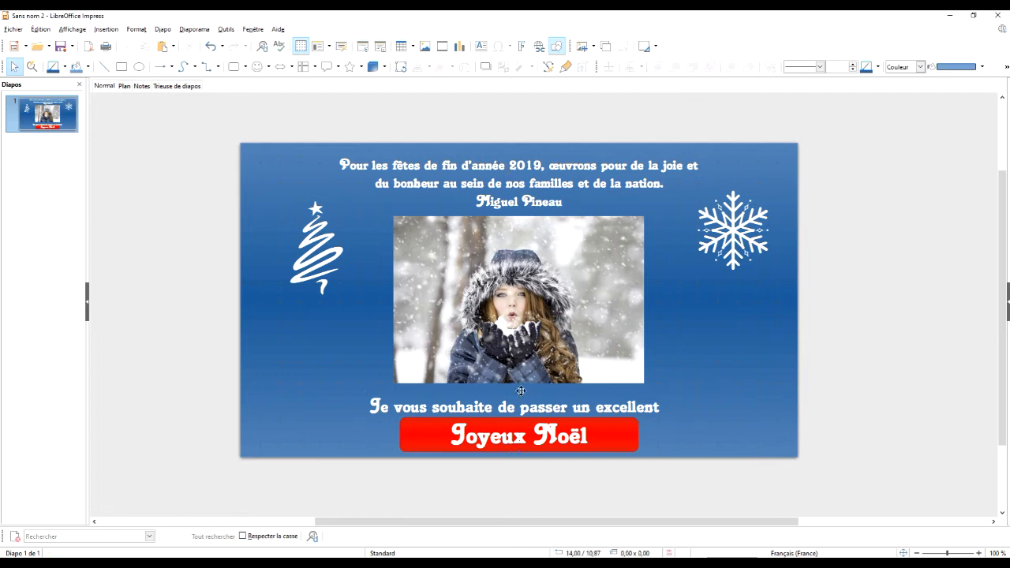
left_click(518, 406)
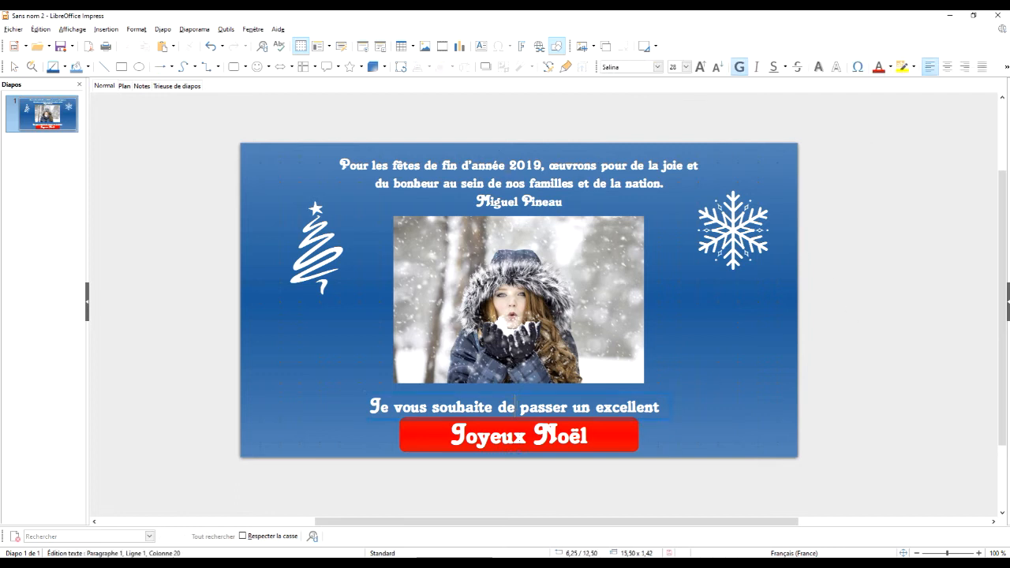
Step: Set the greeting text above the photo to 28 pt and widen its text box on both sides to 22.00 cm
triple_click(523, 166)
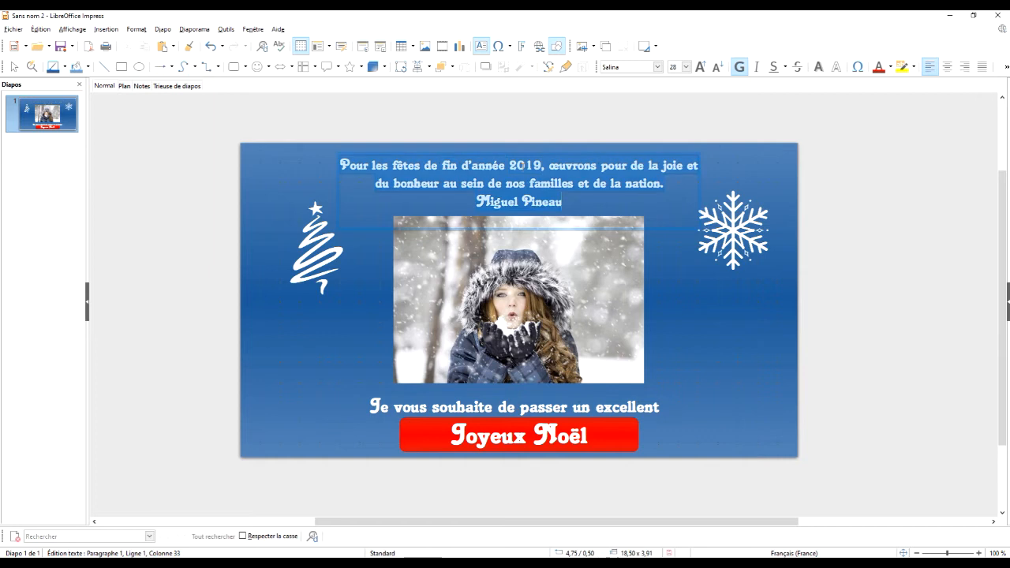
left_click(688, 69)
left_click(673, 149)
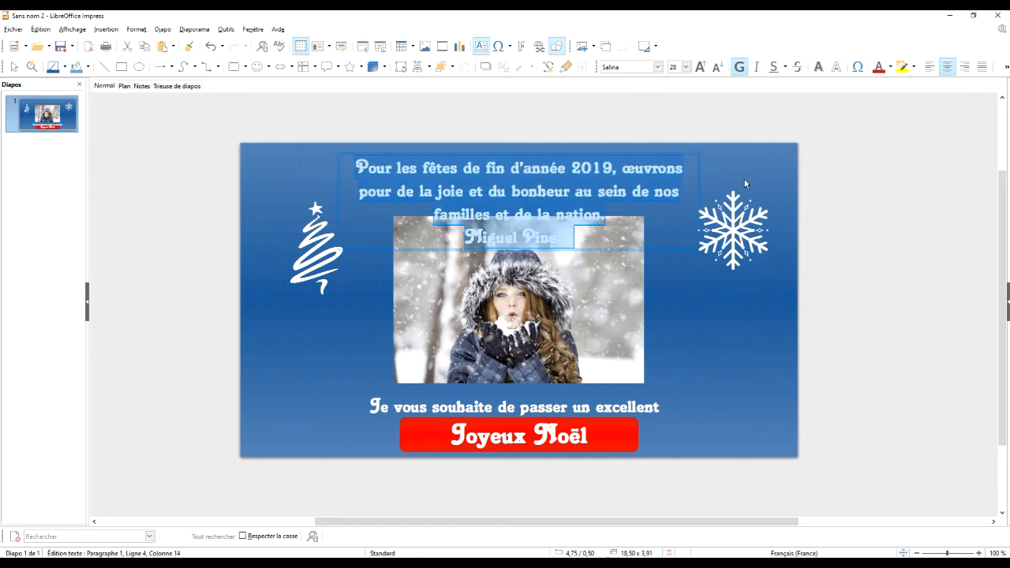
left_click_drag(367, 154, 300, 203)
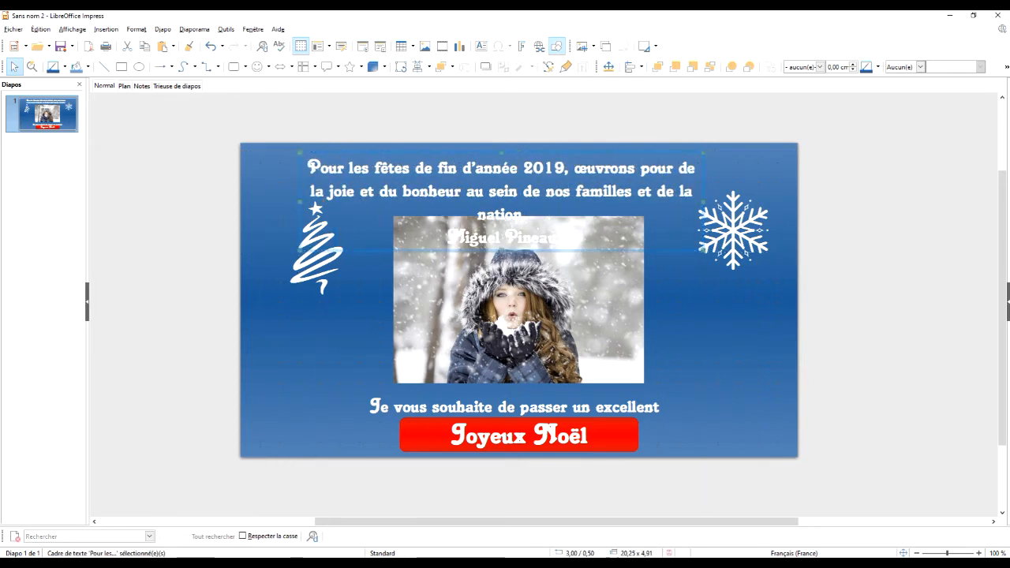
left_click_drag(702, 204, 740, 202)
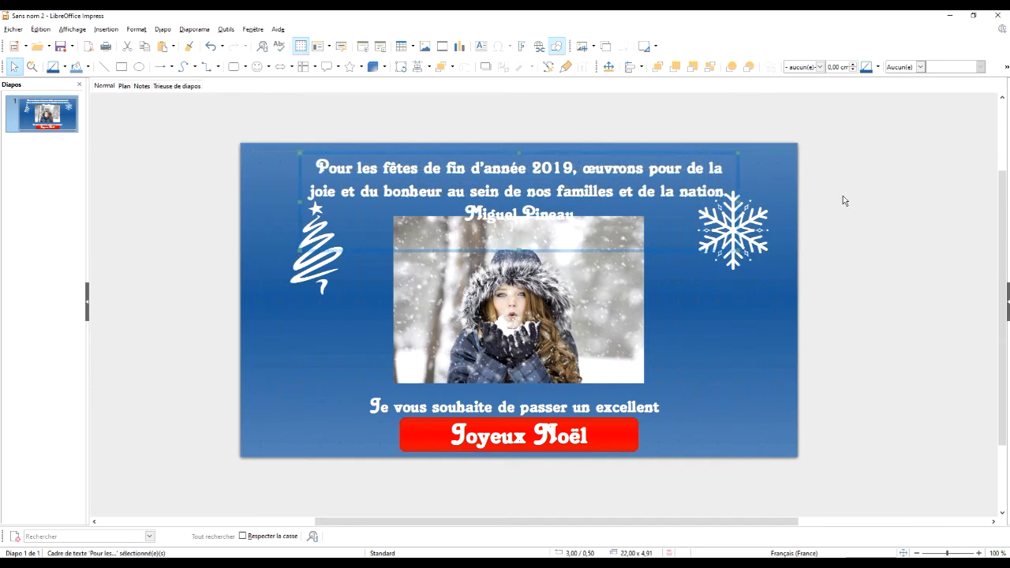
Step: Nudge the greeting text box up to the slide's upper edge, at vertical position 0.00 cm
key("Up")
key("Up")
key("Up")
key("Up")
key("Up")
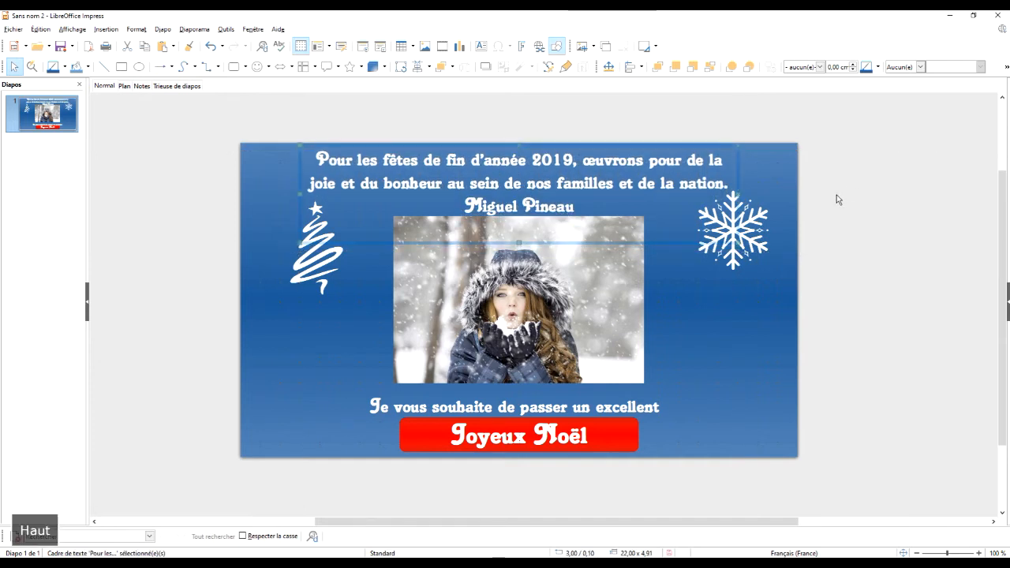
key("Up")
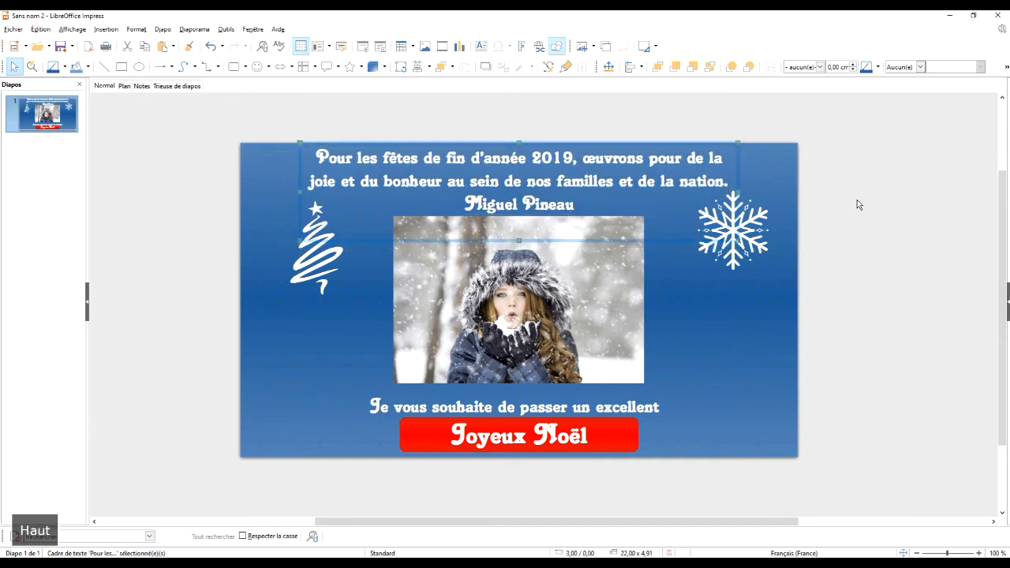
left_click(857, 218)
Step: Nudge the winter photo down to a vertical position of about 3.98 cm, clear of the greeting text
left_click(534, 316)
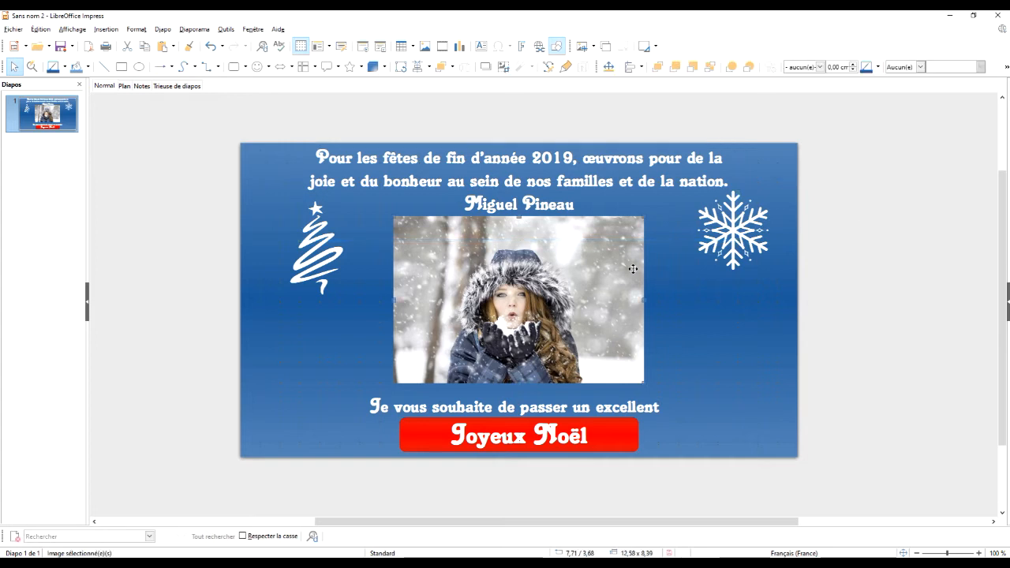
key("Down")
key("Down")
key("Down")
key("Down")
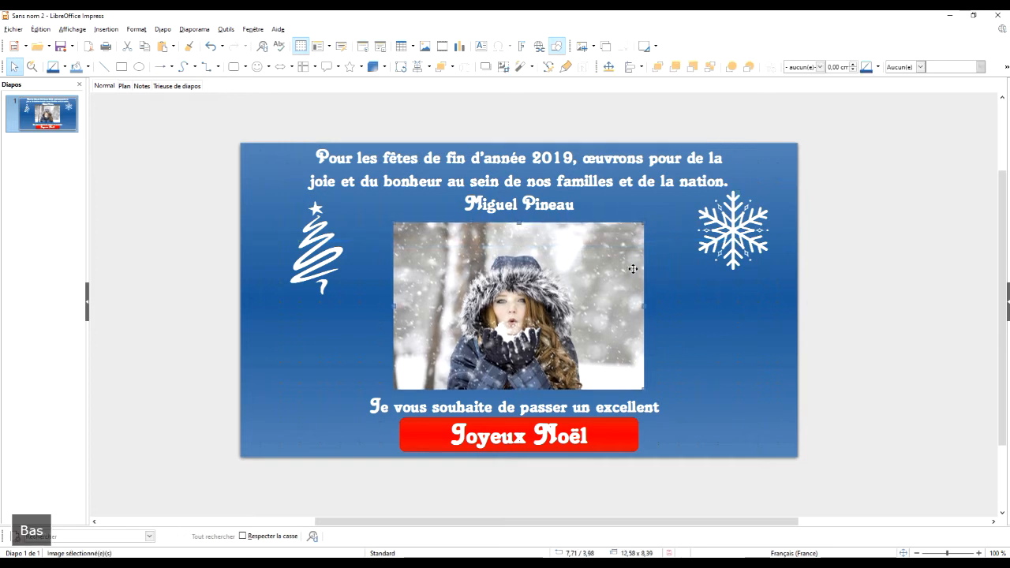
Step: Move the white snowflake and the white Christmas tree slightly down and outward toward the slide's side edges
mouse_move(742, 234)
left_mouse_down()
mouse_move(758, 264)
mouse_move(738, 238)
left_mouse_up()
left_click(761, 253)
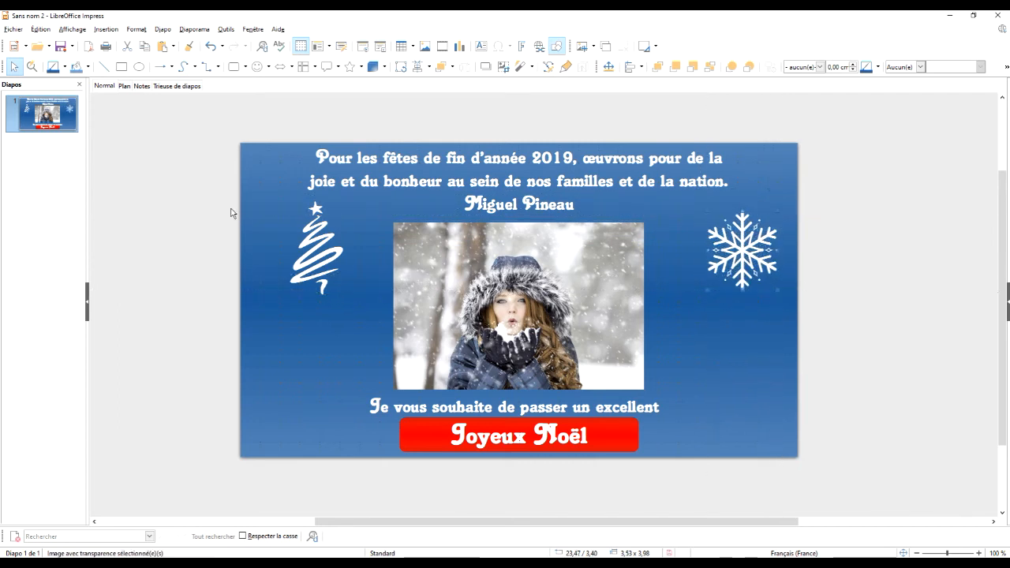
left_click(316, 233)
left_click_drag(316, 234, 328, 234)
key("ctrl+z")
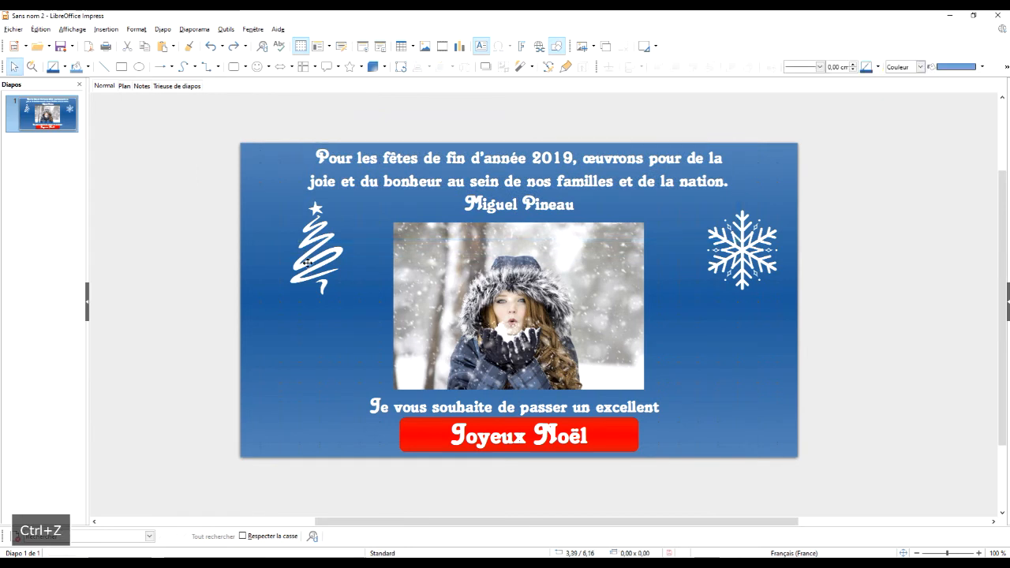
left_click_drag(299, 268, 279, 284)
left_click(853, 250)
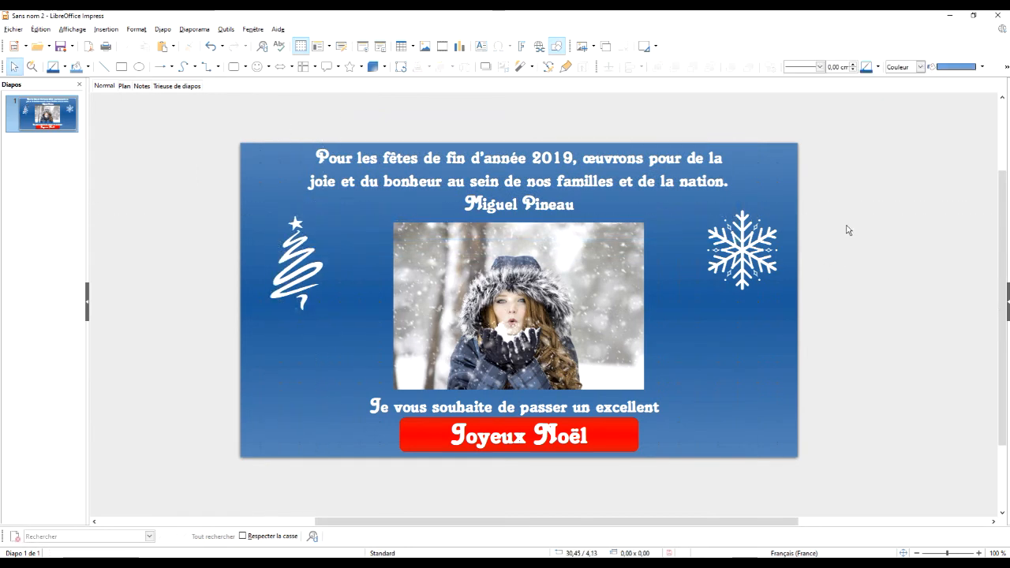
Step: Preview the slide as a slideshow, and shrink the winter photo proportionally to about 11.79 × 7.86 cm
key("F5")
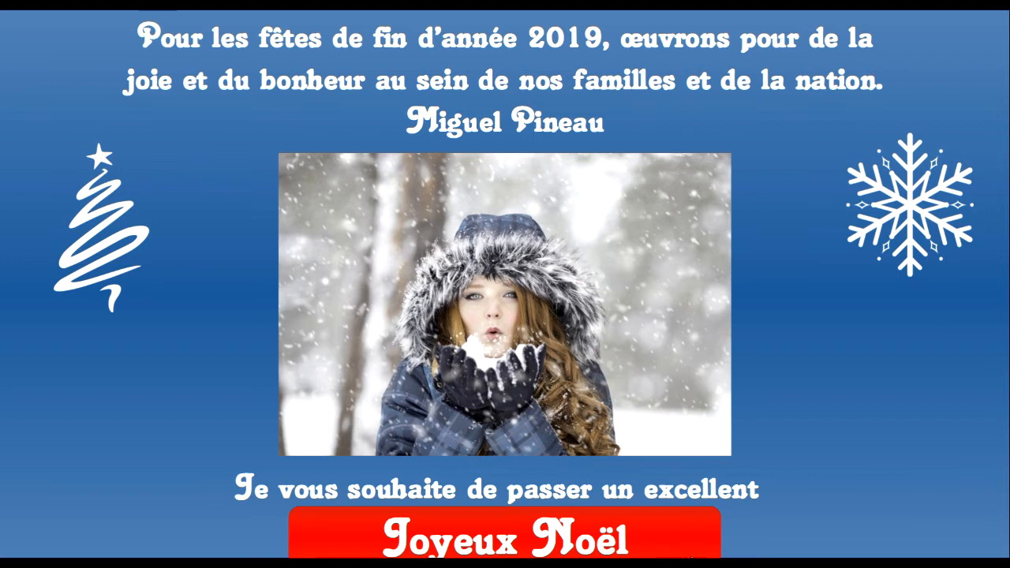
key("Escape")
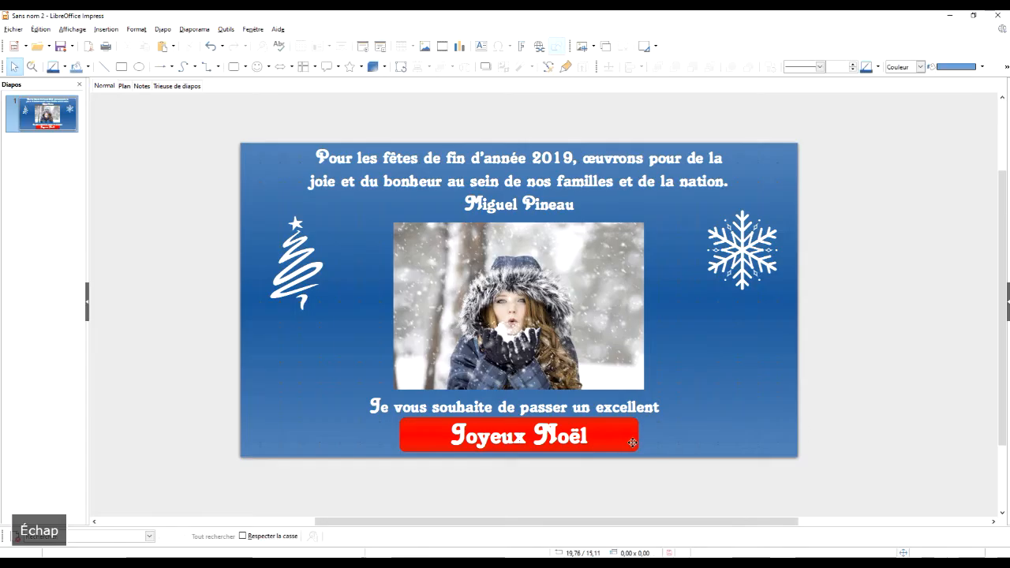
left_click(636, 371)
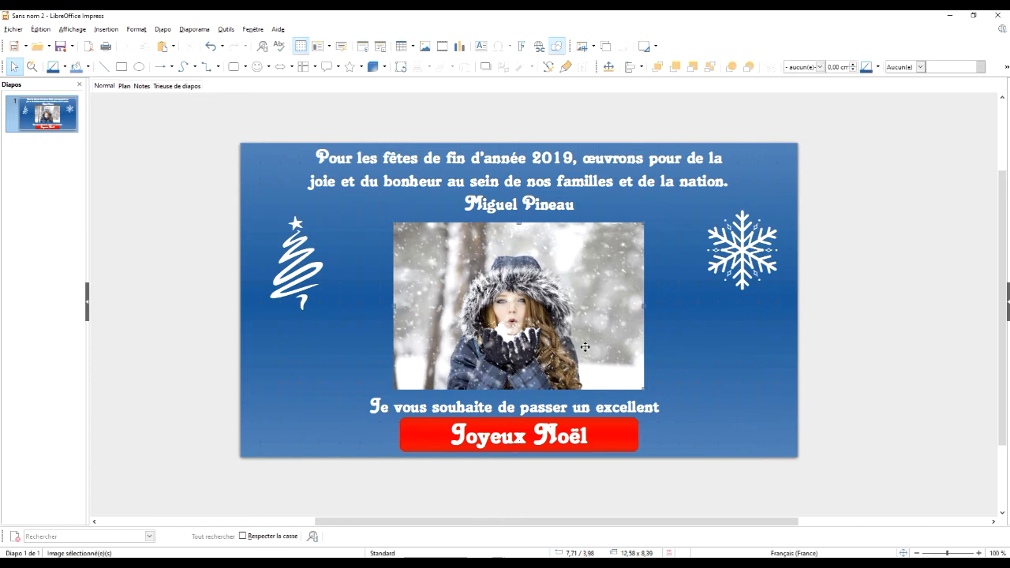
left_click_drag(644, 389, 628, 379)
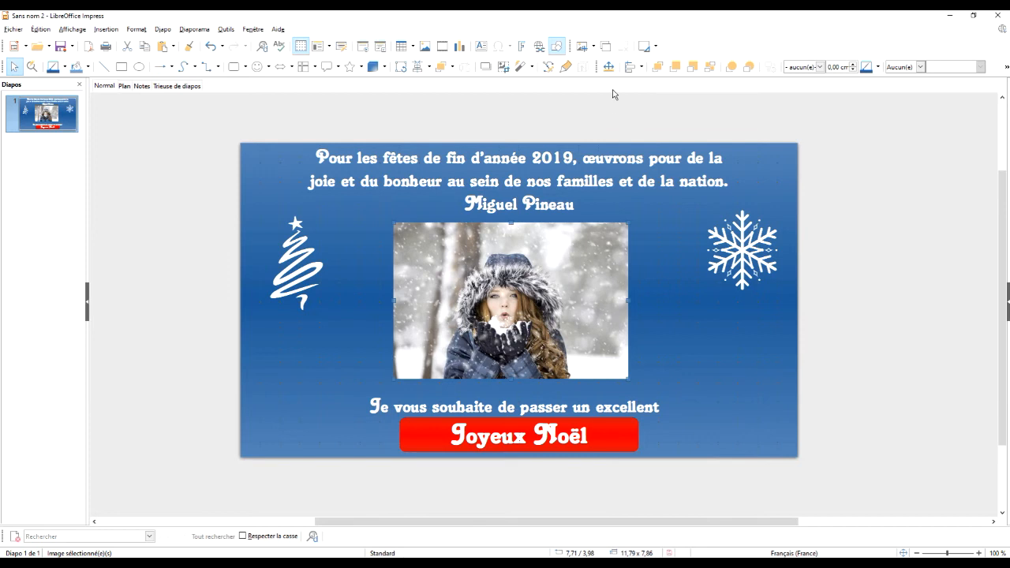
Step: Centre the winter photo on the slide both horizontally and vertically
left_click(632, 68)
left_click(642, 67)
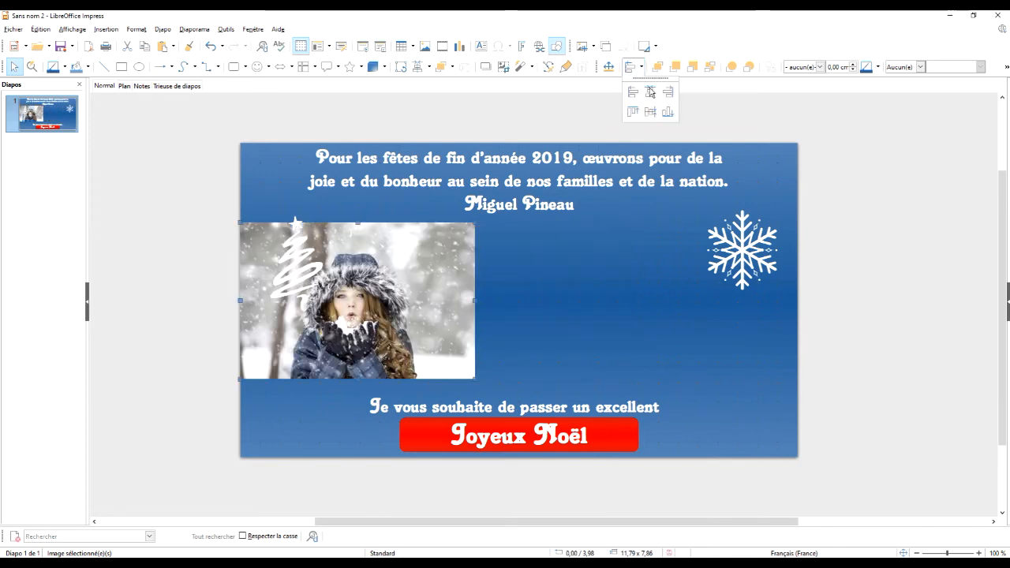
left_click(650, 92)
left_click(642, 67)
left_click(648, 113)
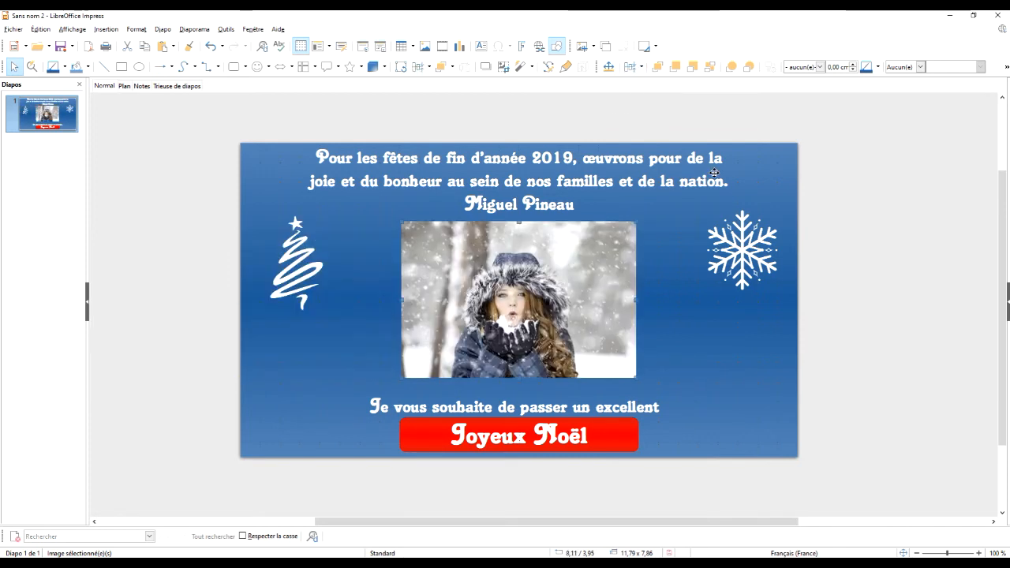
Step: Move the caption and banner together up to about 11.80 cm, just below the photo, and preview the slide as a slideshow
left_click_drag(687, 509, 316, 352)
key("Up")
key("Up")
key("Up")
key("Up")
key("Up")
key("Up")
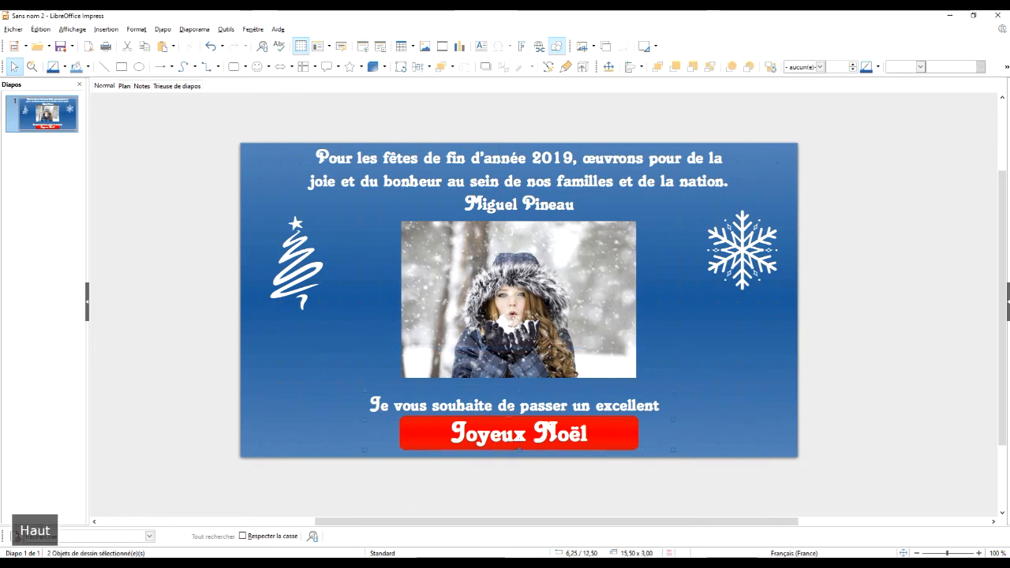
key("Down")
key("Down")
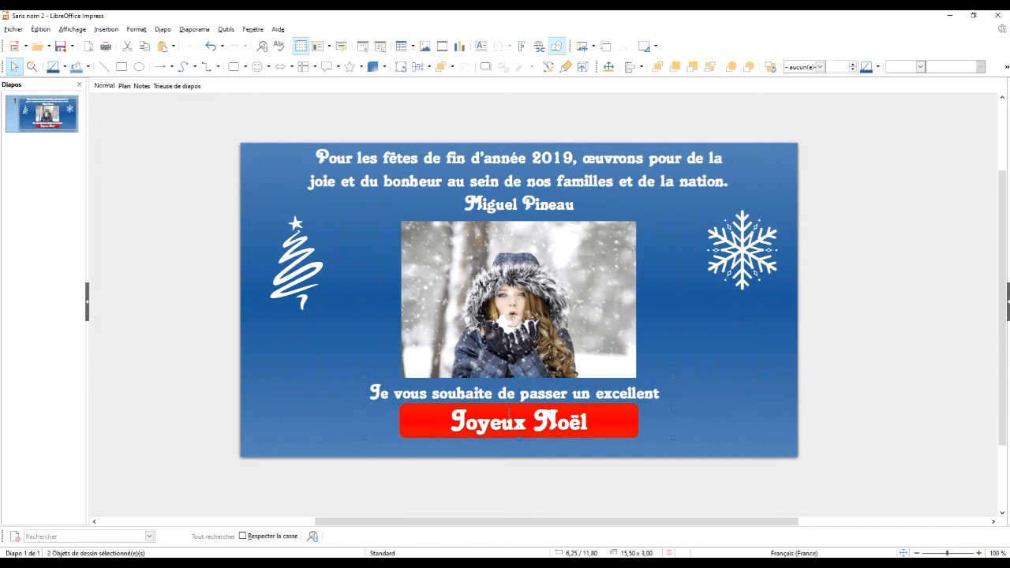
key("F5")
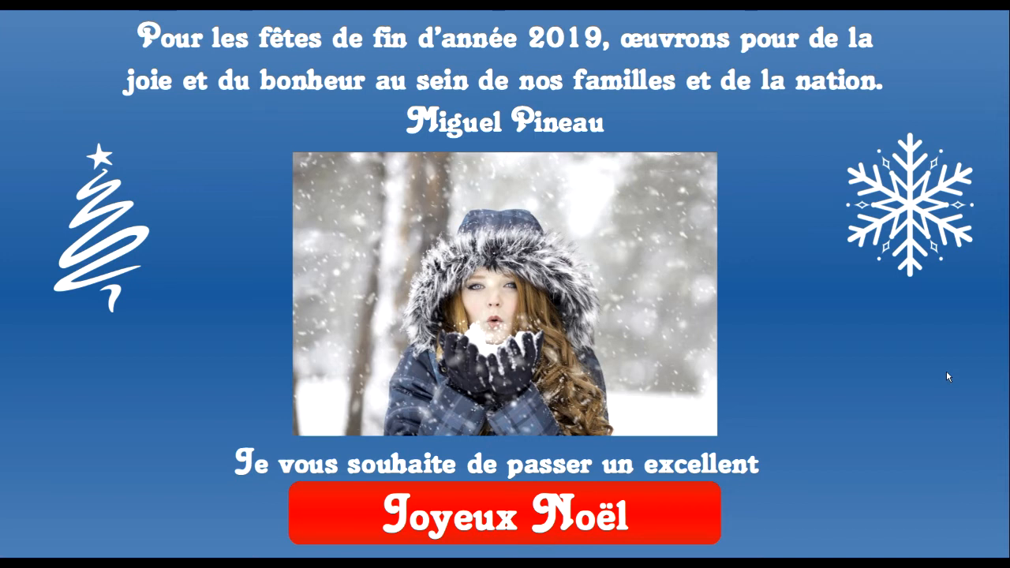
key("Escape")
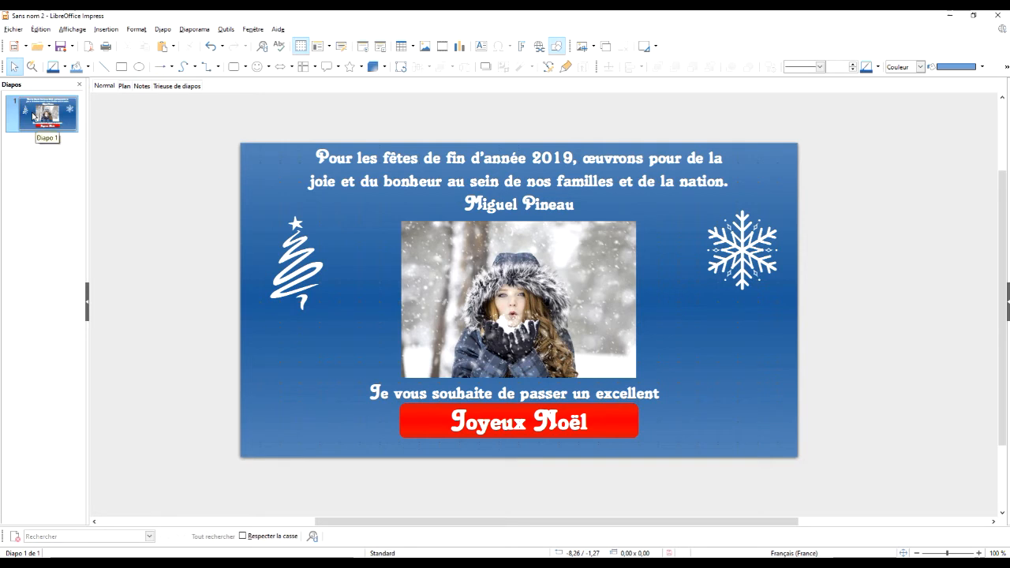
right_click(34, 117)
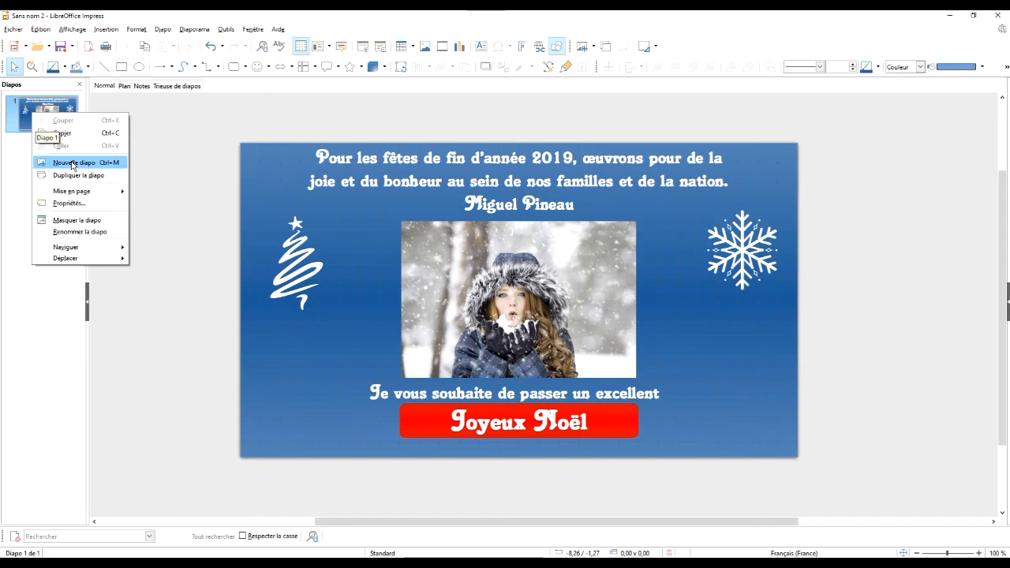
left_click(73, 164)
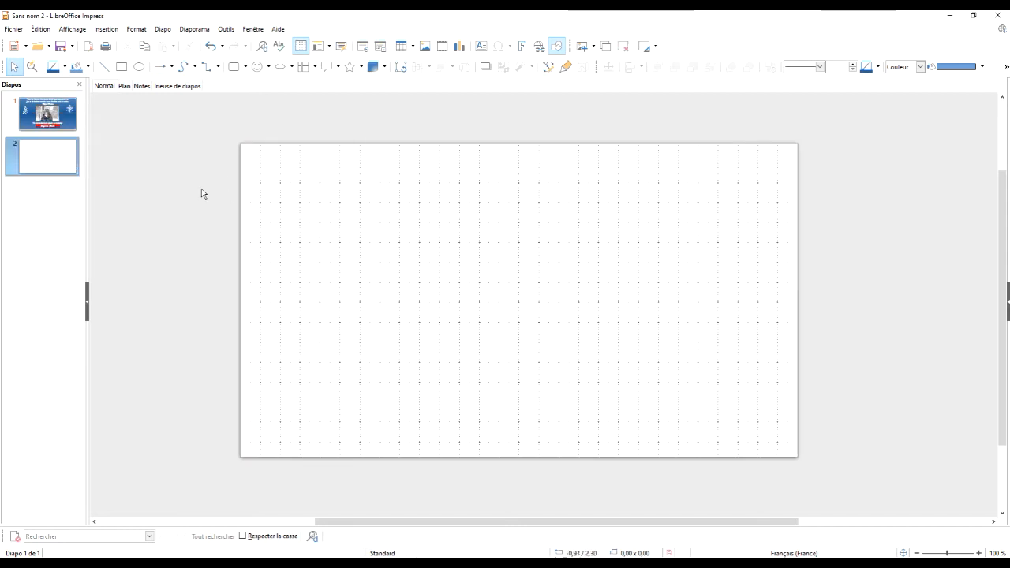
right_click(65, 159)
left_click(113, 232)
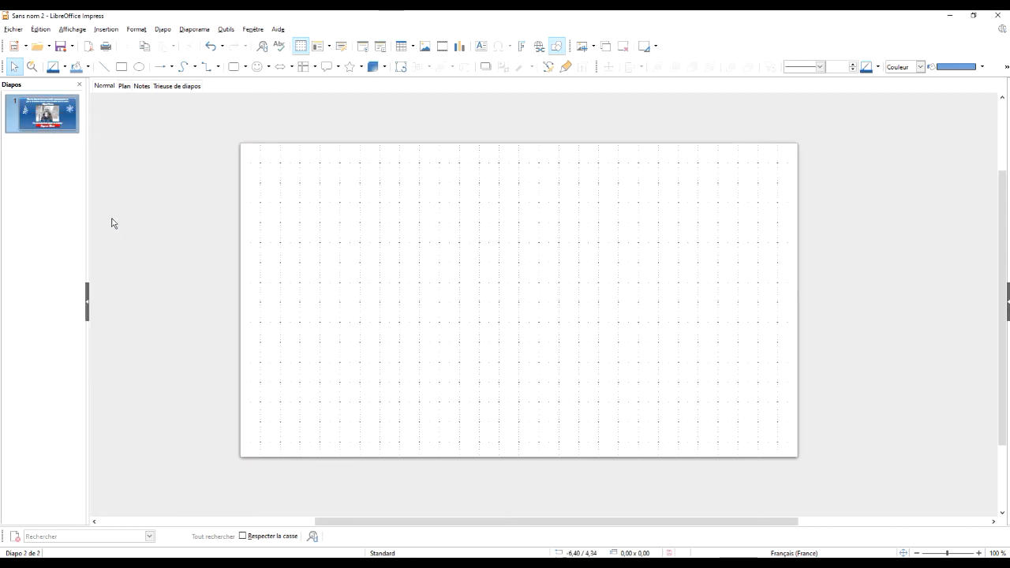
Step: Duplicate the greeting slide and delete the winter photo from the copy
right_click(57, 121)
left_click(102, 182)
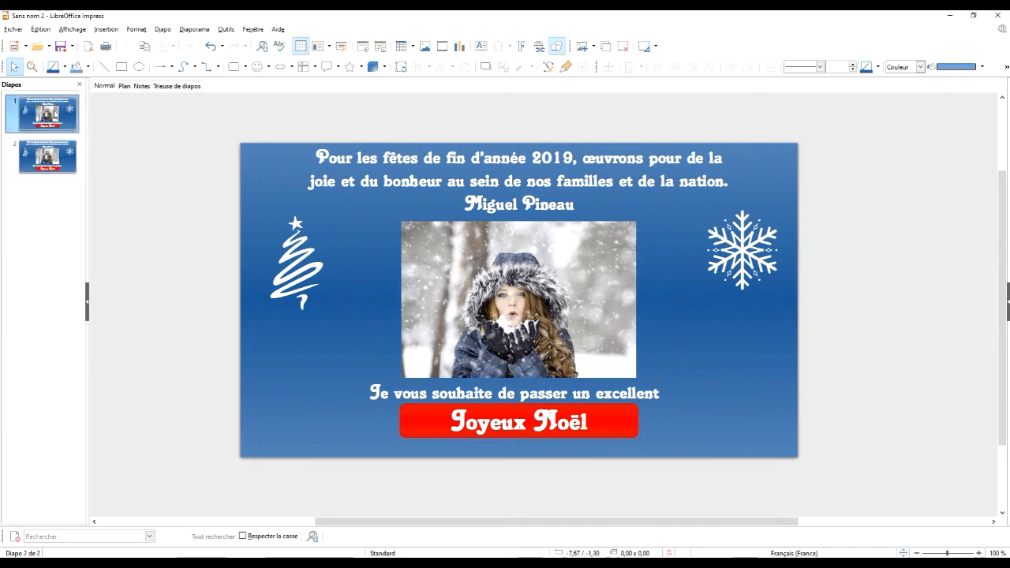
left_click(502, 270)
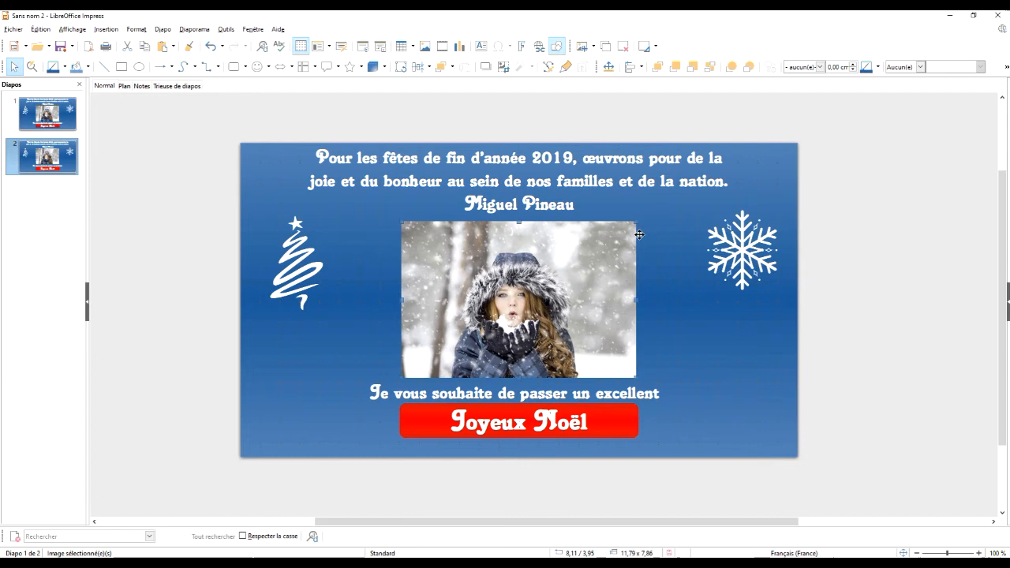
key("Delete")
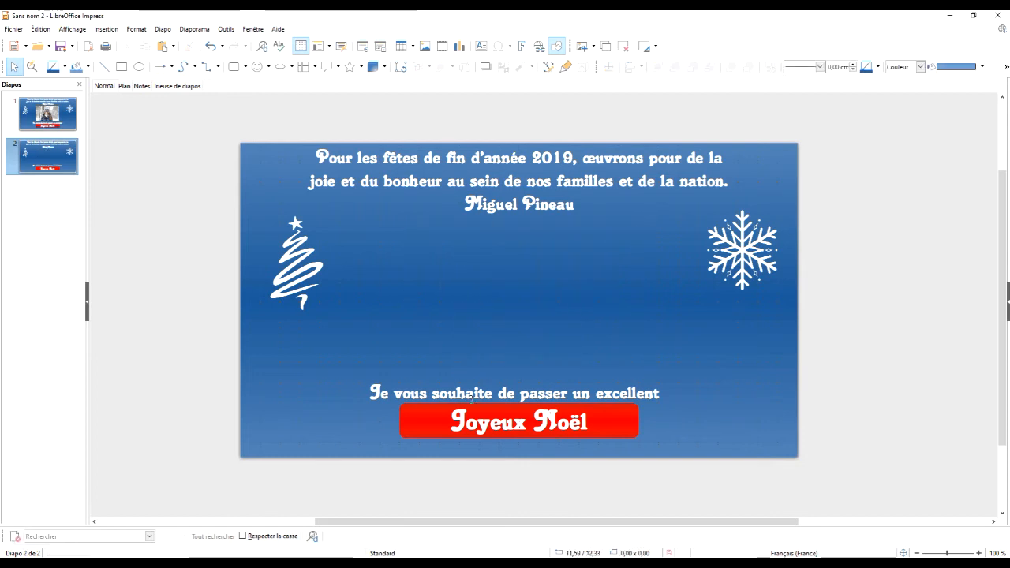
Step: Replace the greeting text on the second slide with "Musique" followed by a new line, and move its text box down to about 2.97 cm
triple_click(489, 168)
left_click(360, 123)
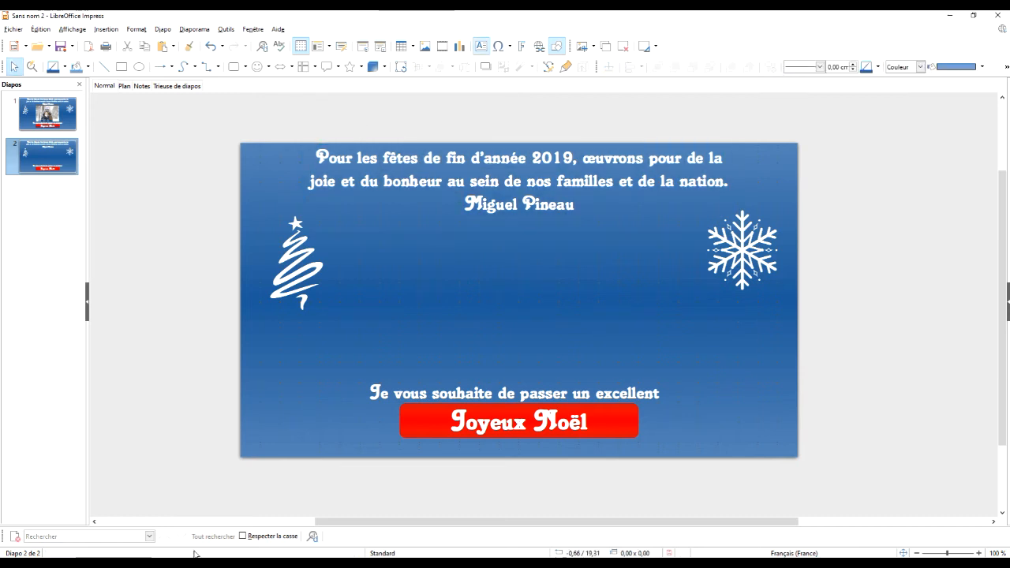
triple_click(482, 182)
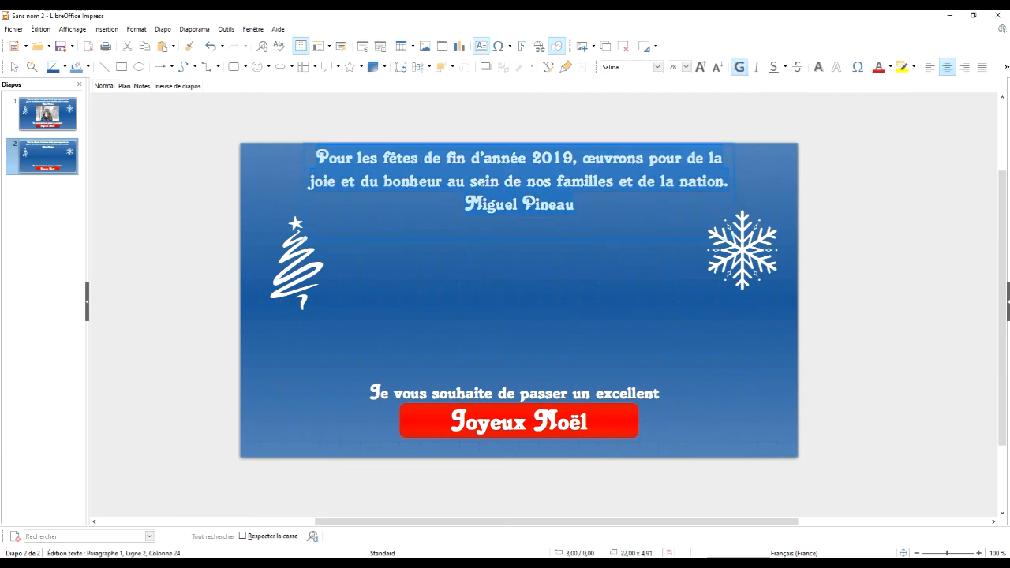
type("Musique")
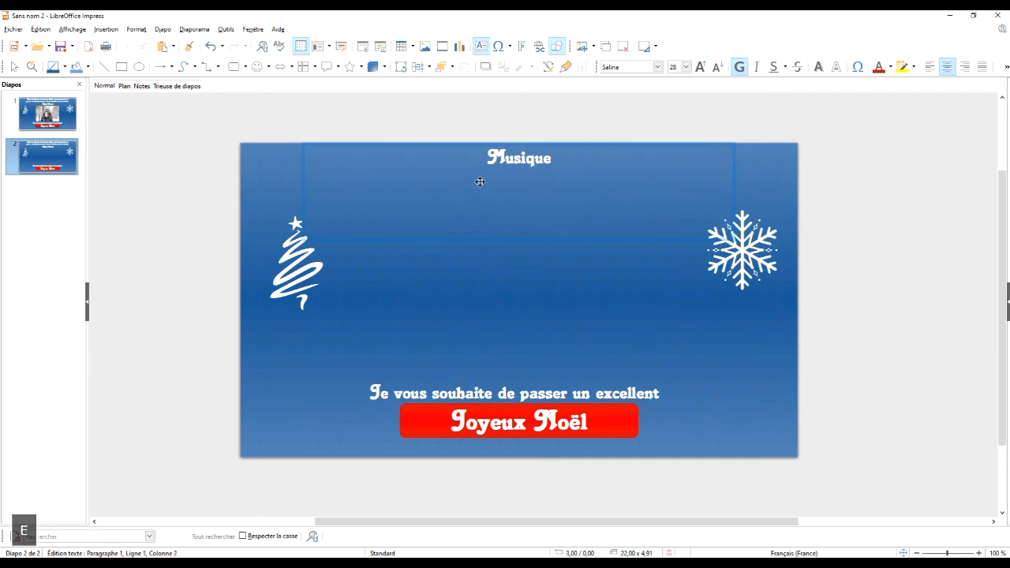
key("Return")
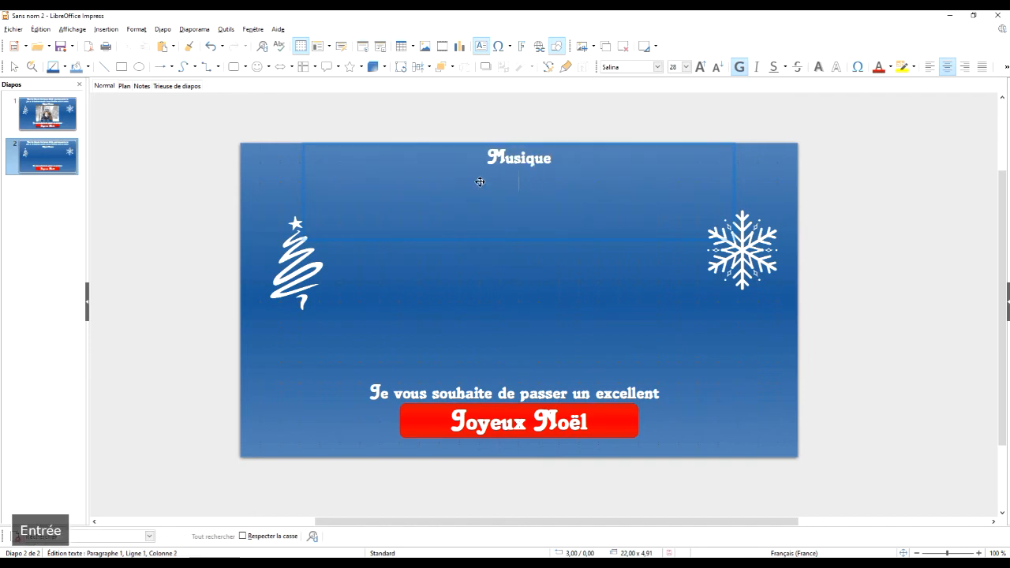
left_click_drag(544, 143, 541, 202)
left_click(842, 183)
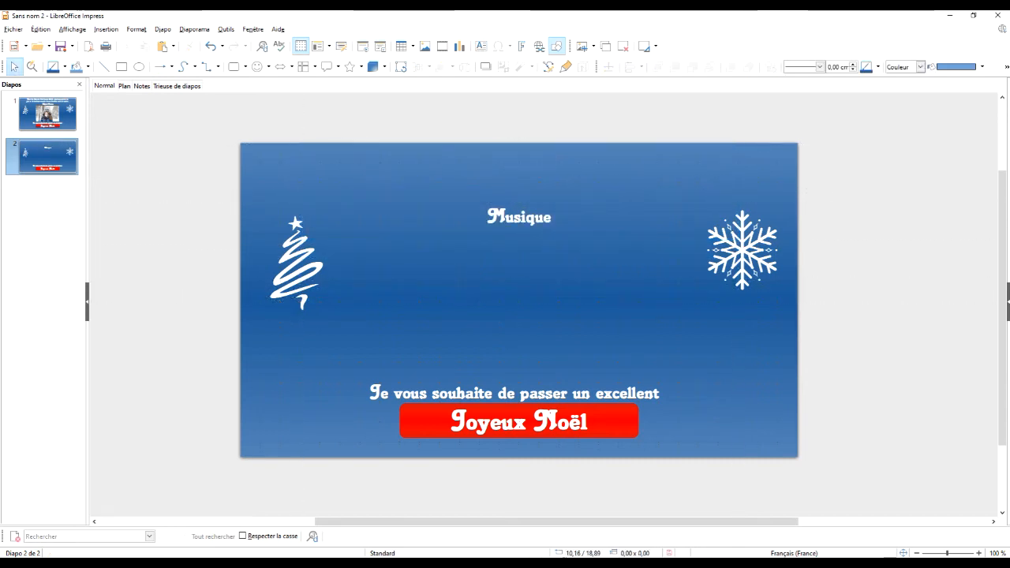
Step: Switch to the file explorer, go to the musiques folder inside neige animée, and open the properties of O_Come_All_Ye_Faithful_Vocals
left_click(442, 564)
left_click(148, 97)
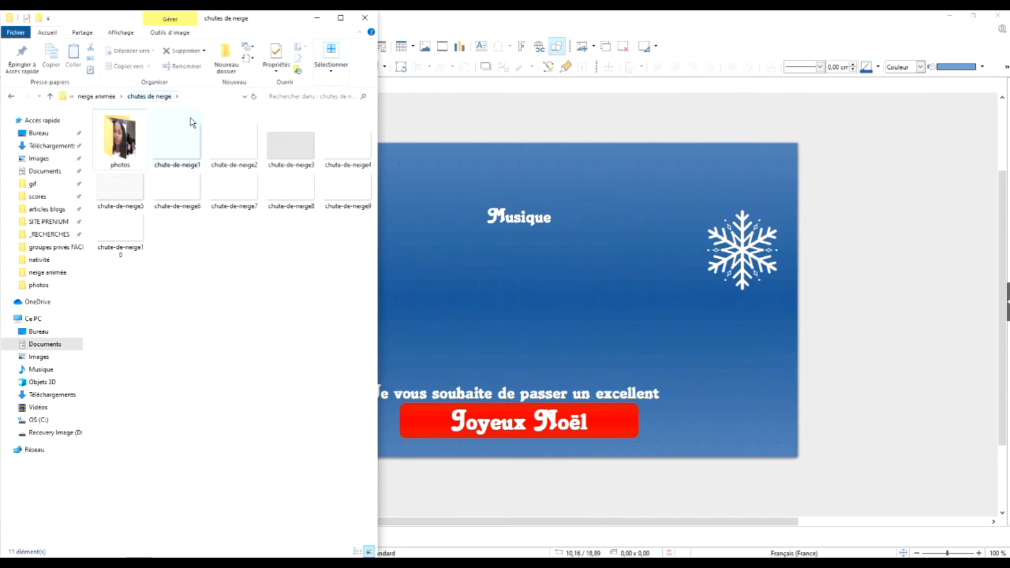
left_click(107, 100)
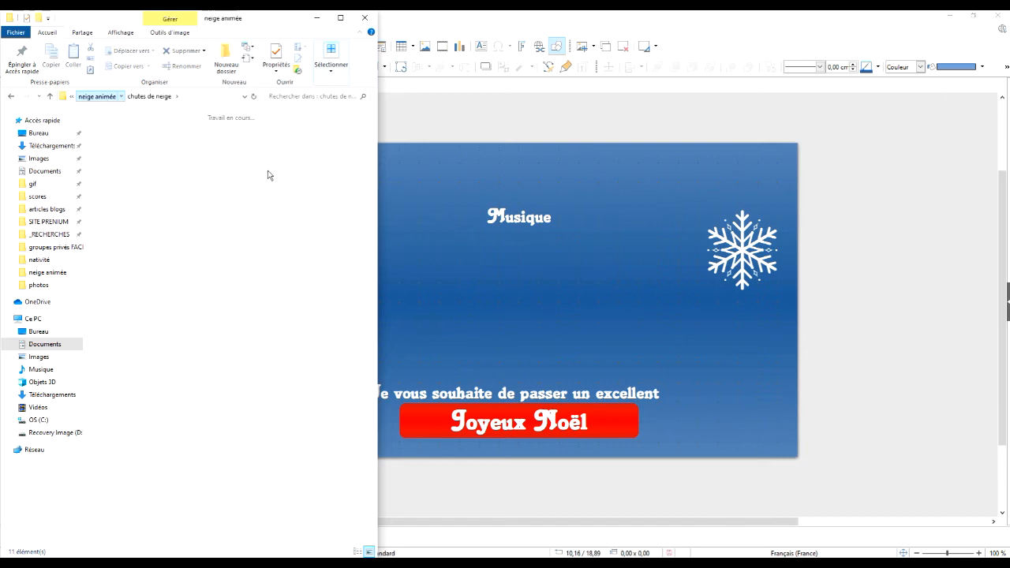
double_click(237, 146)
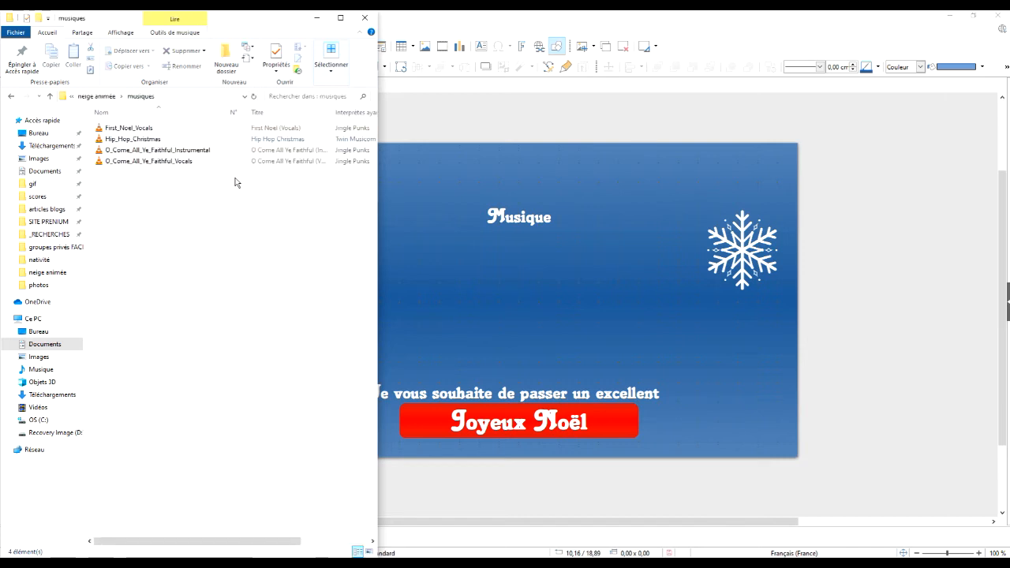
right_click(168, 161)
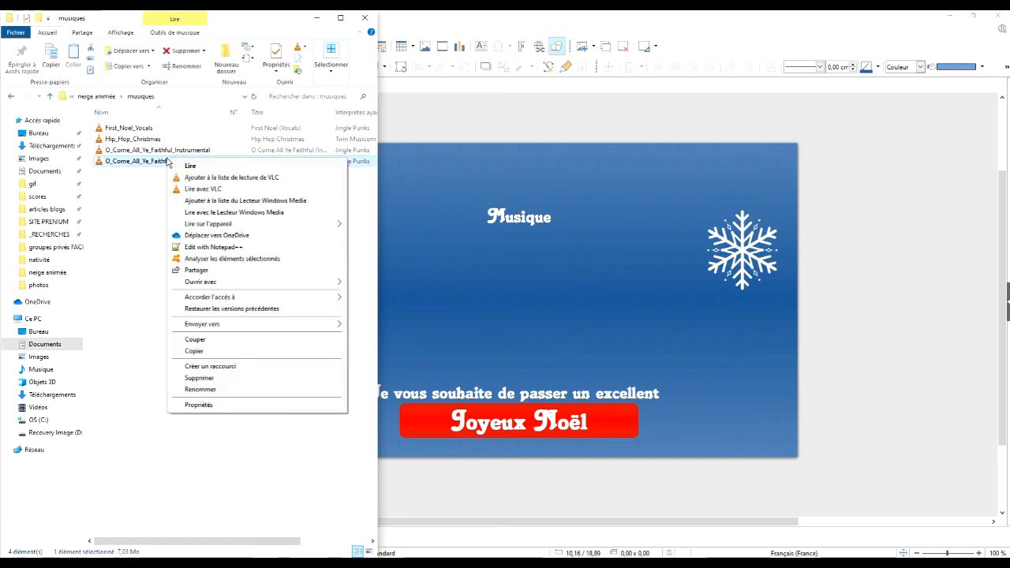
left_click(233, 409)
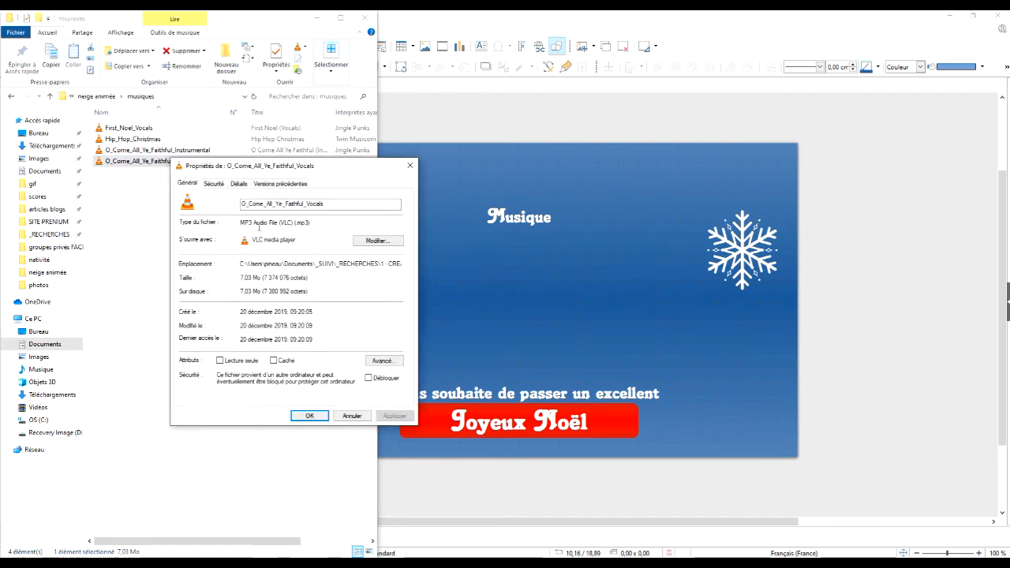
Step: Copy the song title "O Come All Ye Faithful (Vocals)" from the file details and paste it below "Musique" on the second slide
left_click(239, 183)
left_click(273, 224)
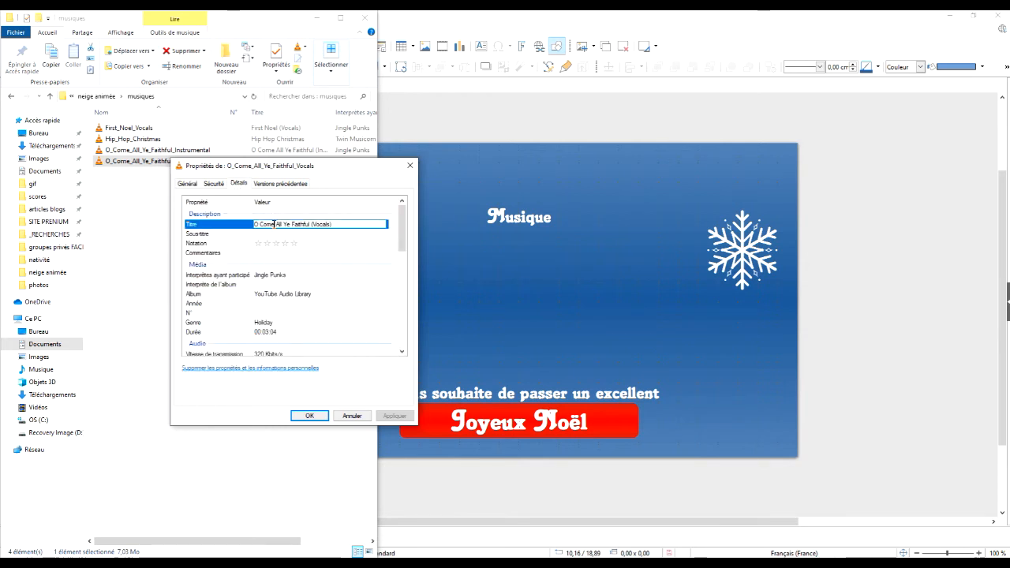
key("ctrl+a")
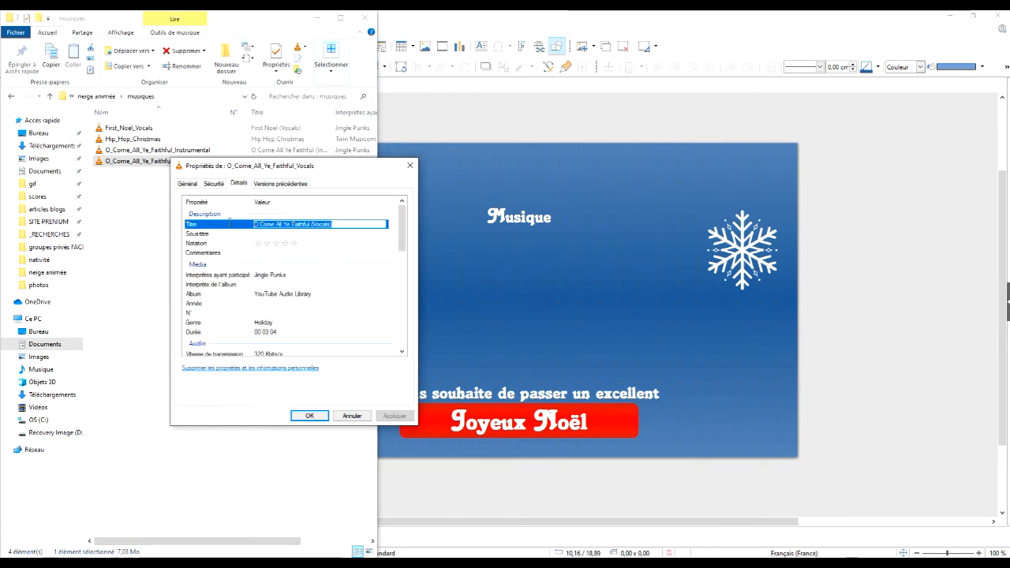
key("ctrl+c")
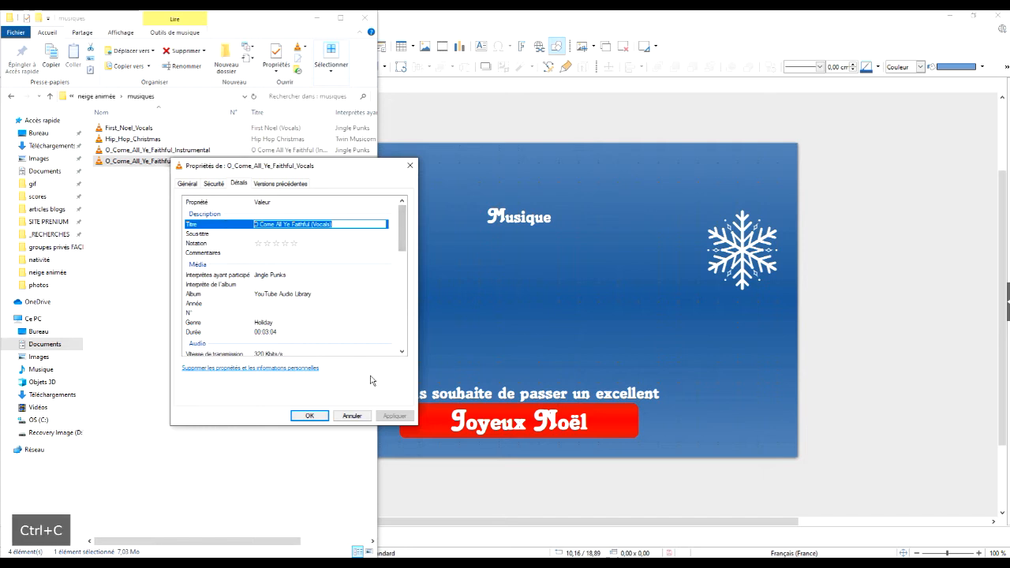
left_click(560, 230)
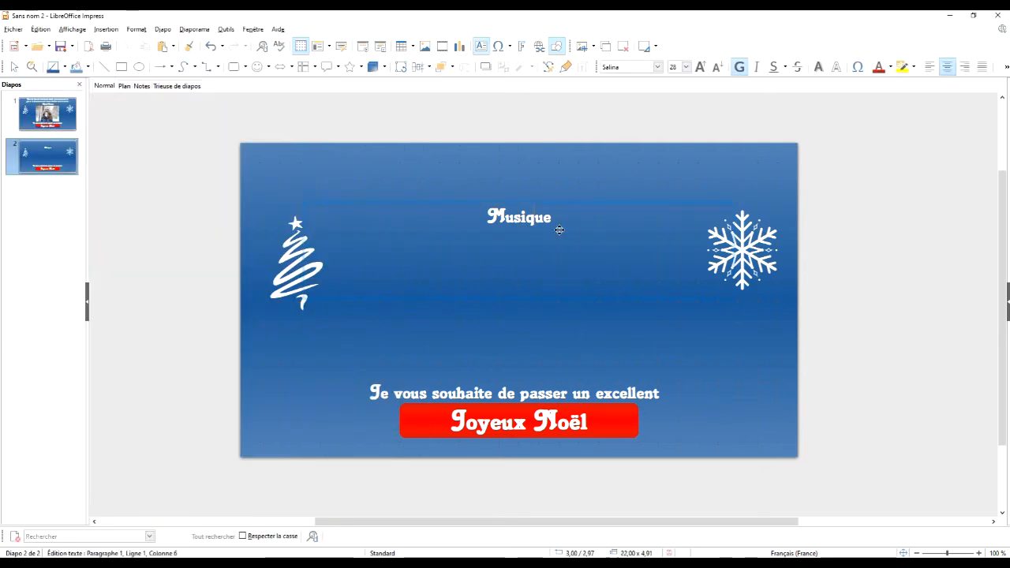
left_click(166, 45)
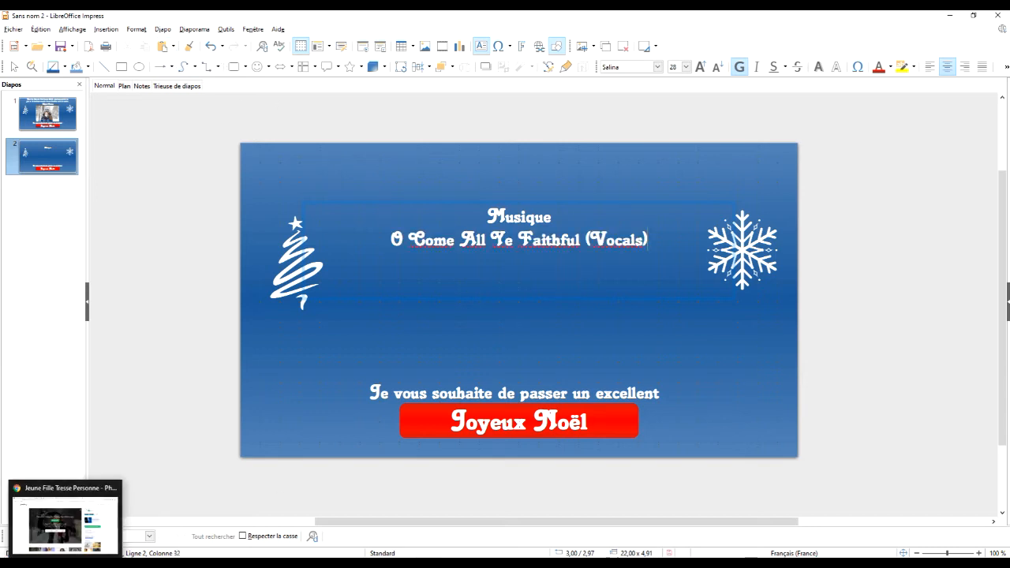
Step: Copy the performer "Jingle Punks" from the music file's details and close its properties without changing anything
mouse_move(91, 565)
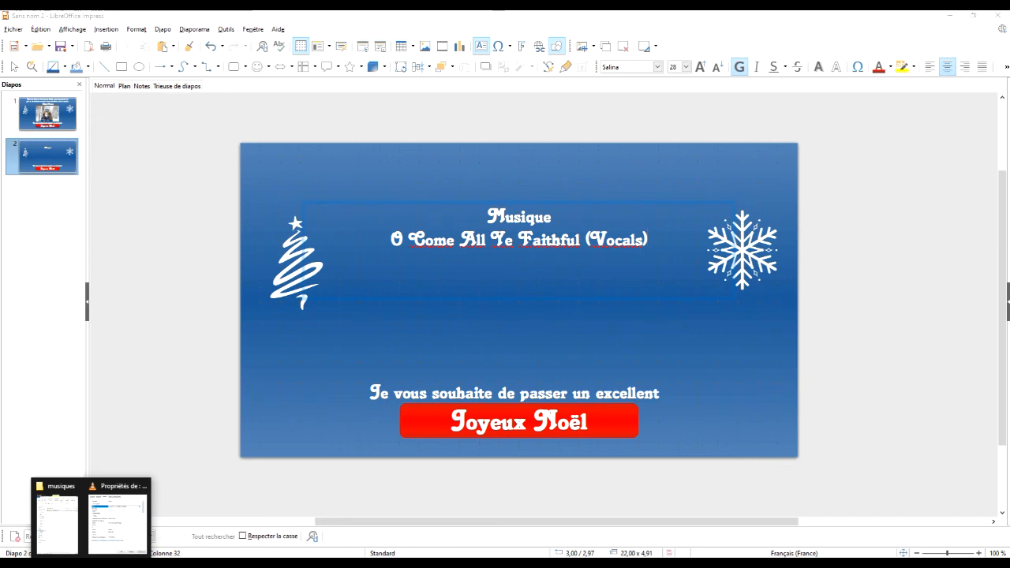
left_click(108, 517)
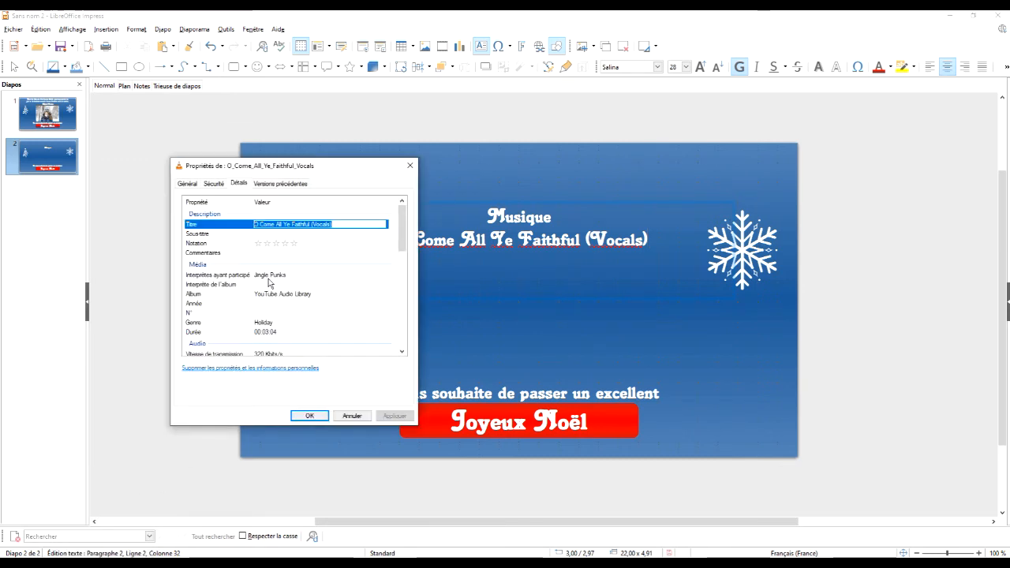
left_click(271, 275)
left_click_drag(289, 277, 285, 279)
key("ctrl+c")
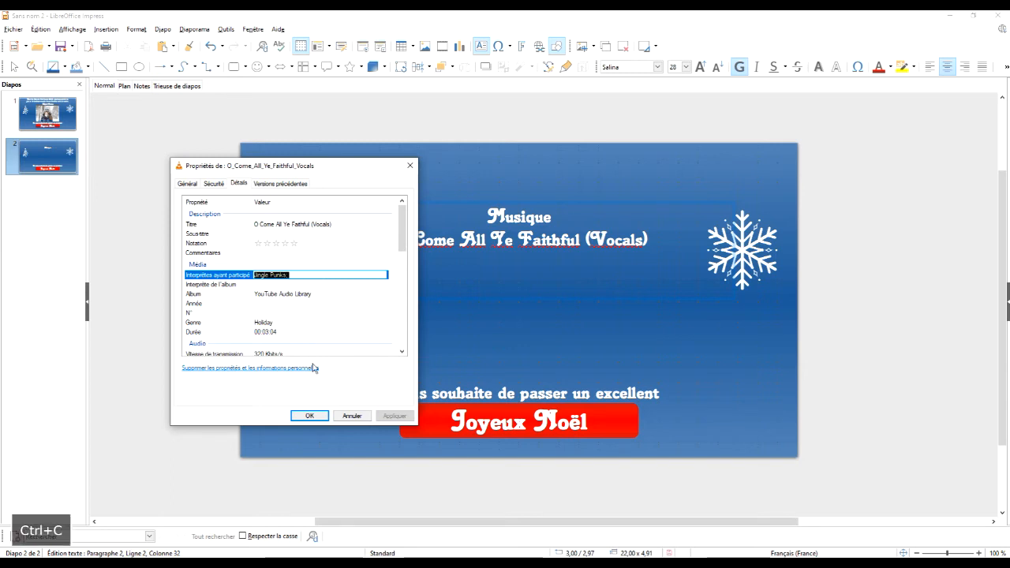
left_click(352, 416)
Step: Paste the copied performer as unformatted text on a new line below the song title, without the trailing semicolon and space
left_click(649, 239)
triple_click(649, 238)
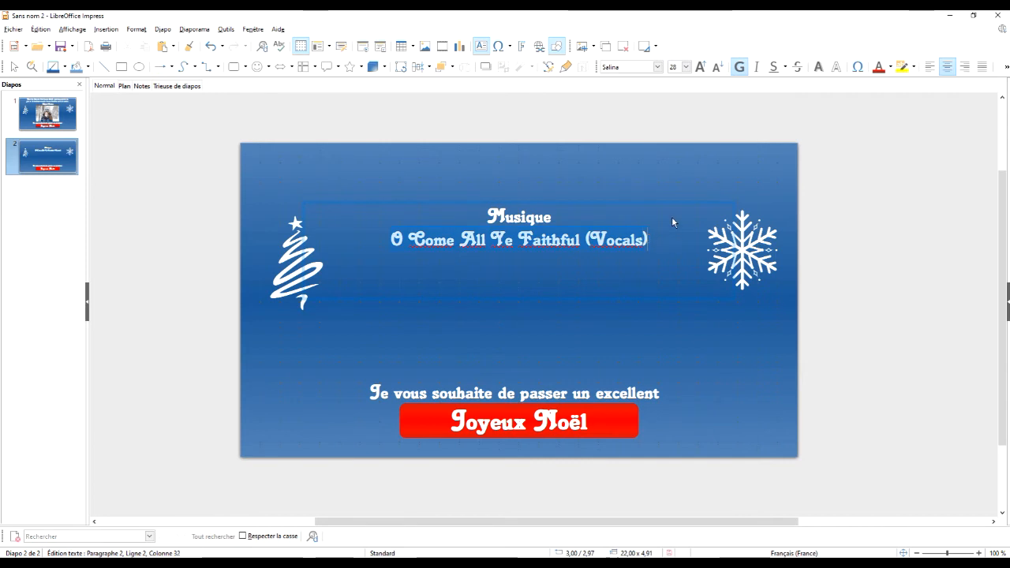
left_click(664, 230)
key("Return")
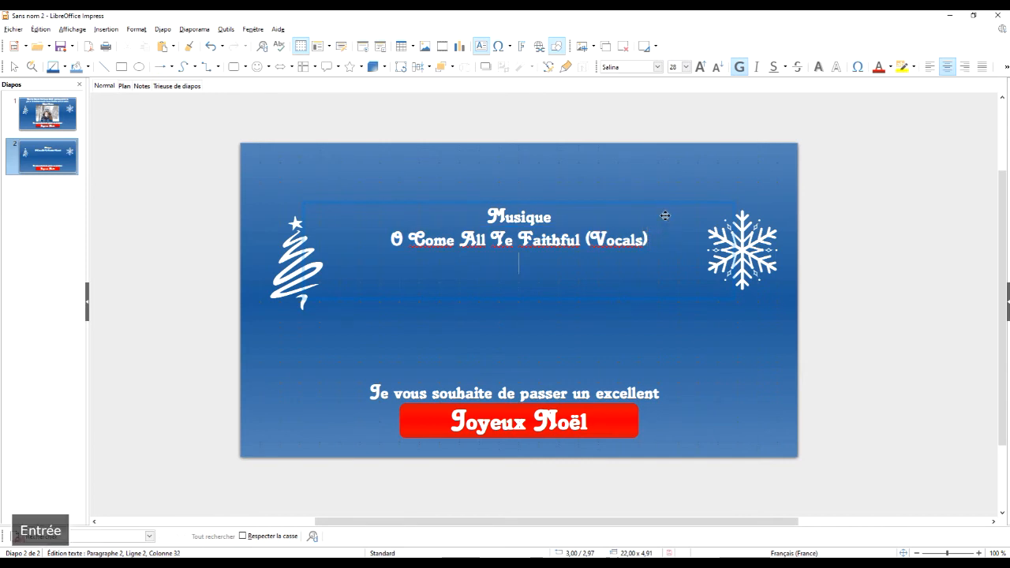
right_click(535, 262)
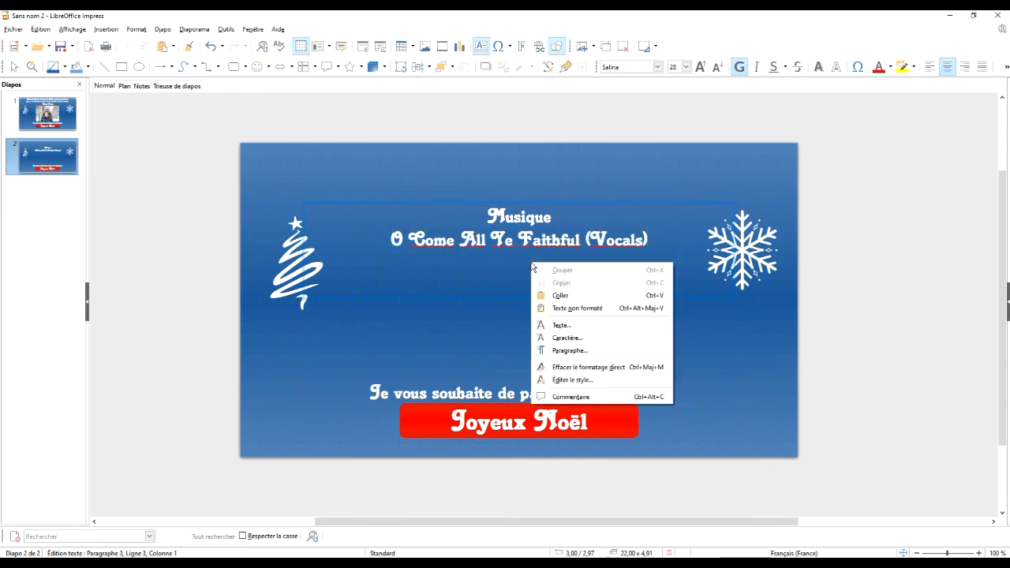
left_click(623, 307)
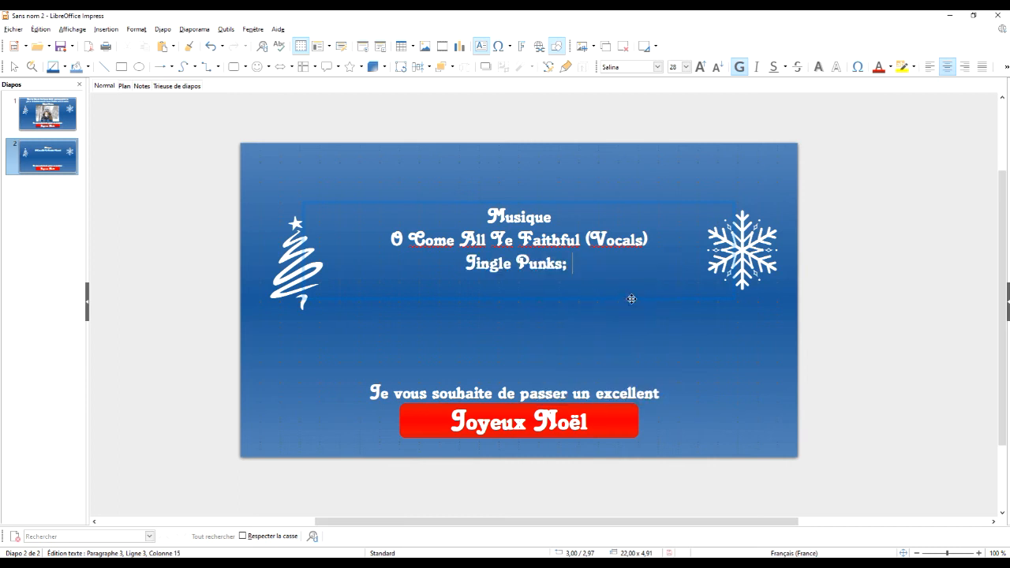
key("BackSpace")
key("BackSpace")
left_click(891, 260)
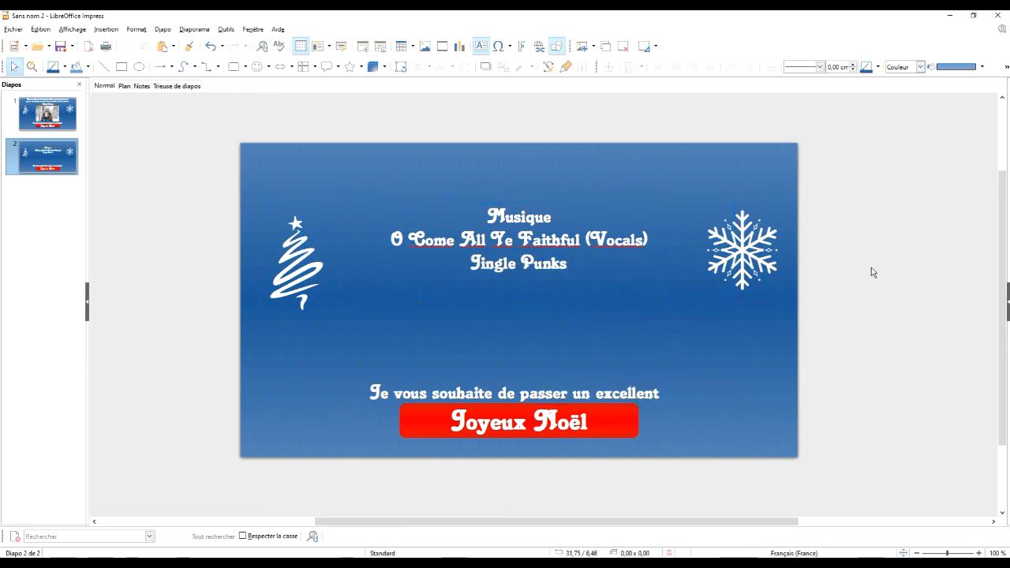
Step: Format the "Musique" heading in white with a shadow and an underline
double_click(537, 218)
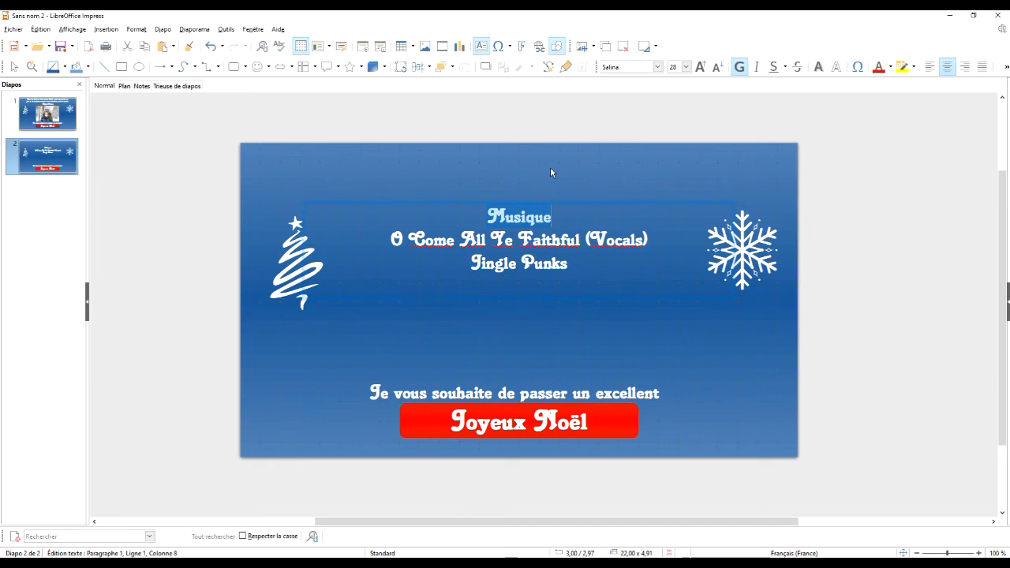
left_click(890, 67)
left_click(914, 142)
left_click(891, 68)
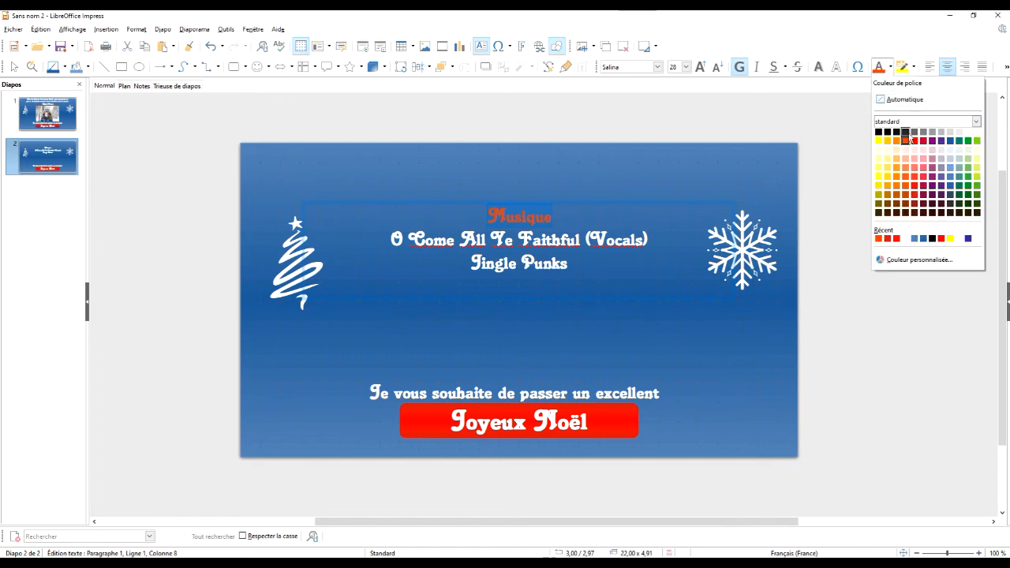
left_click(977, 133)
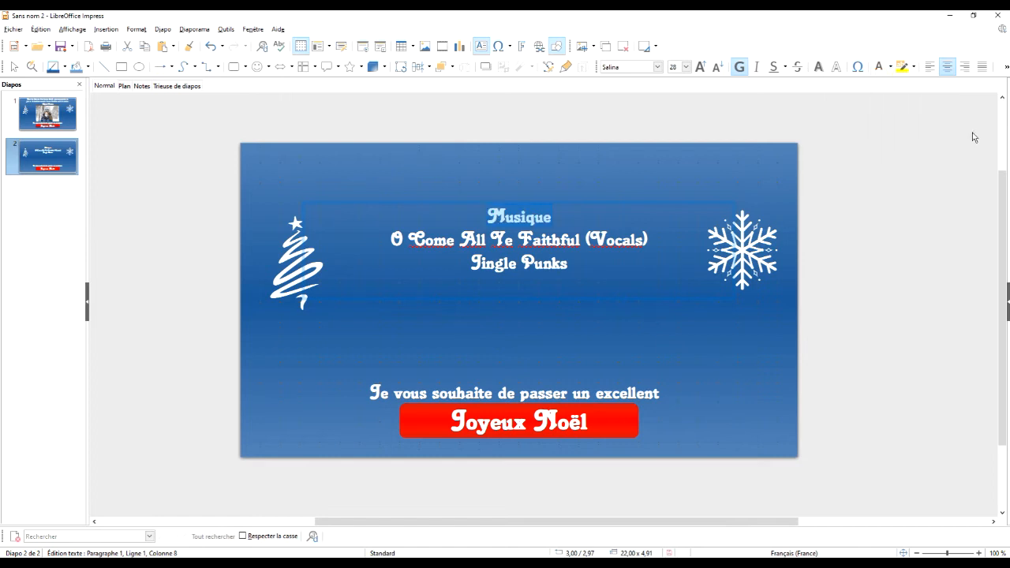
left_click(816, 67)
left_click(775, 68)
left_click(869, 192)
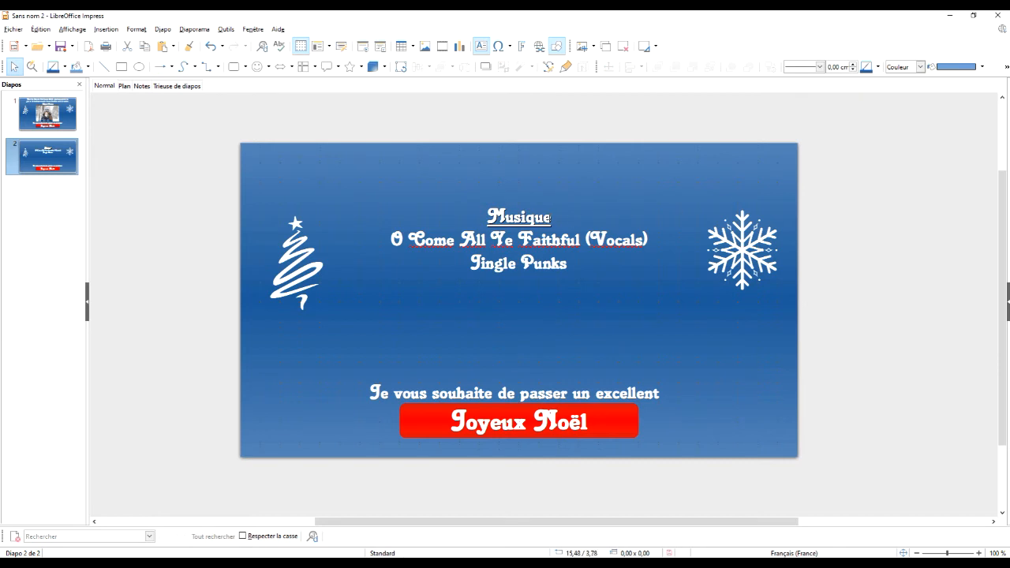
Step: Insert a blank line between the "Musique" heading and the song title
left_click(550, 218)
key("Return")
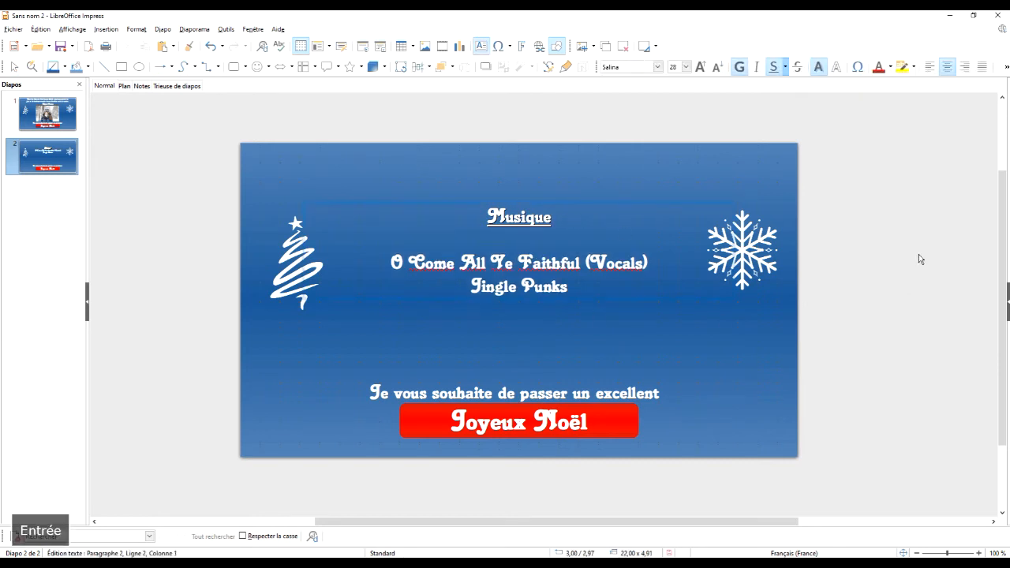
left_click(932, 219)
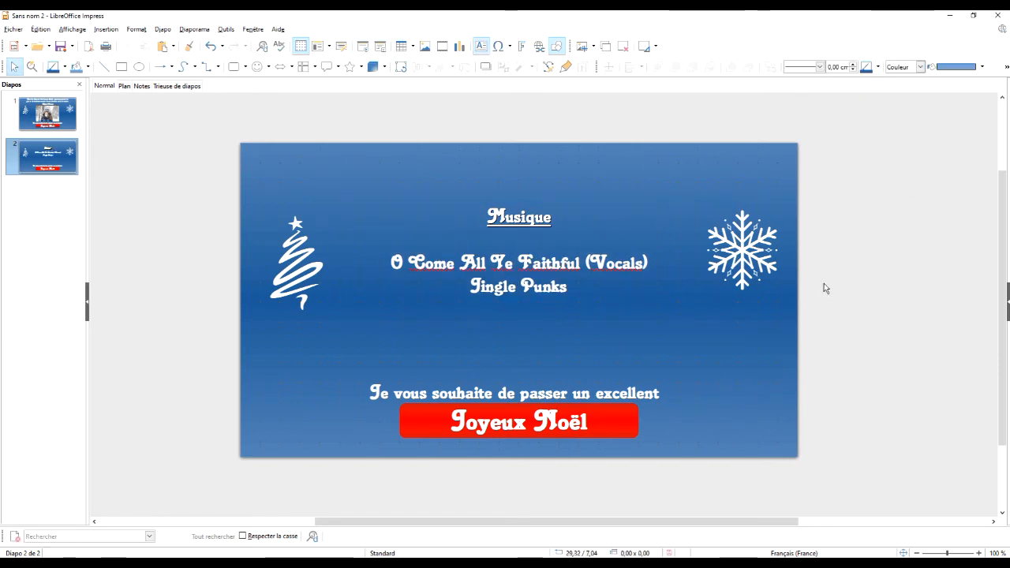
Step: Show the animation settings for the first slide
left_click(47, 115)
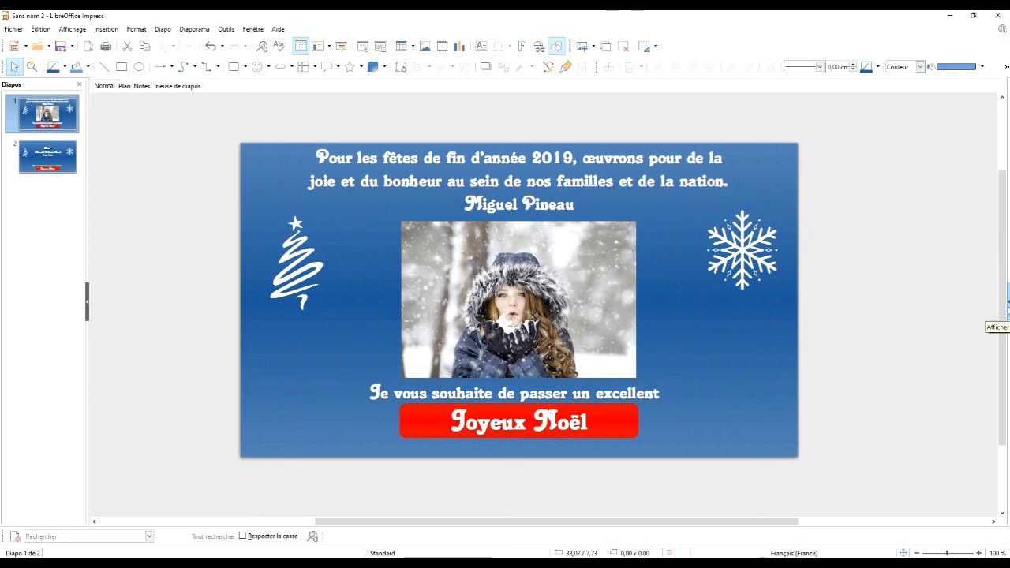
left_click(1007, 309)
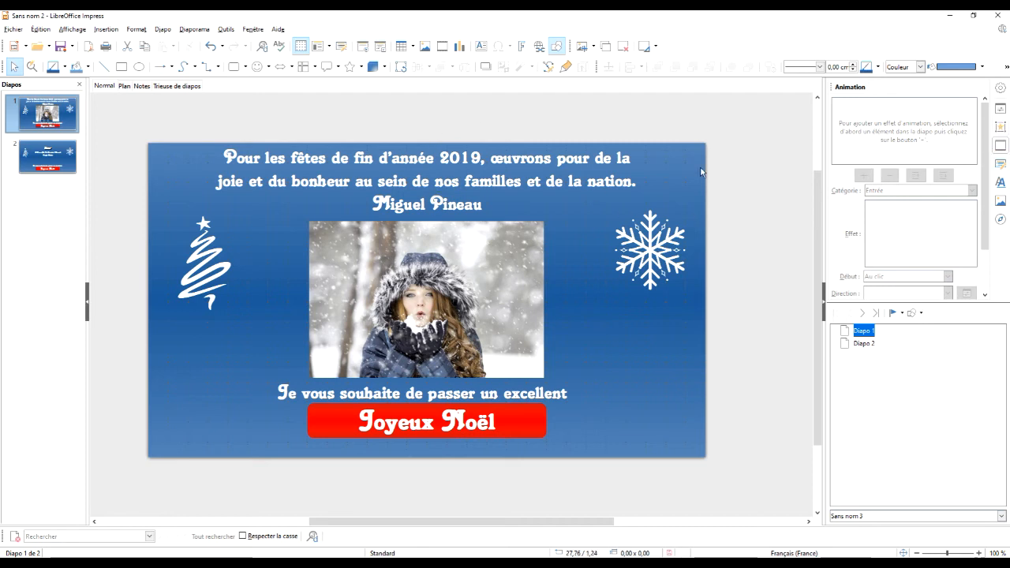
left_click(163, 30)
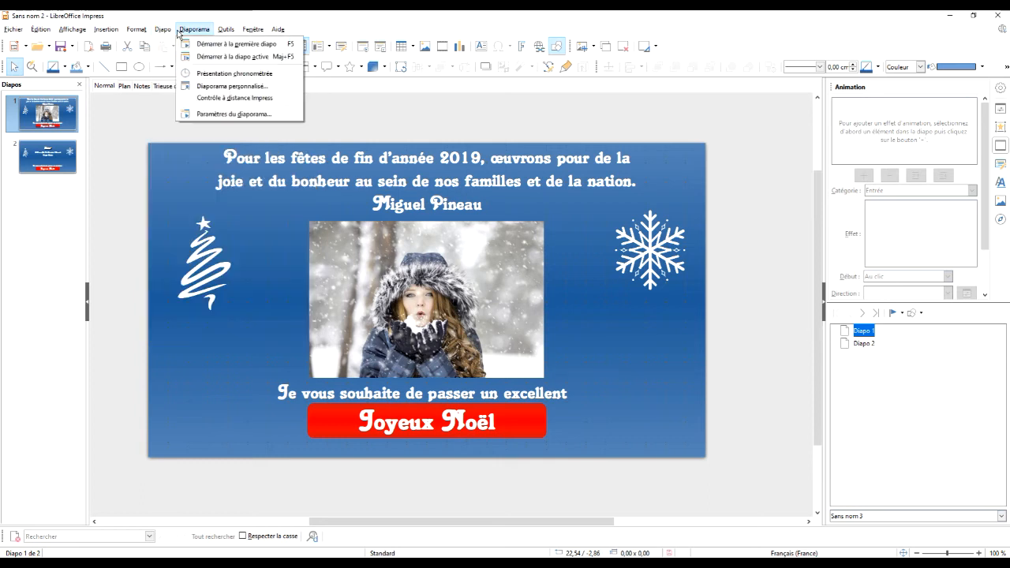
mouse_move(150, 30)
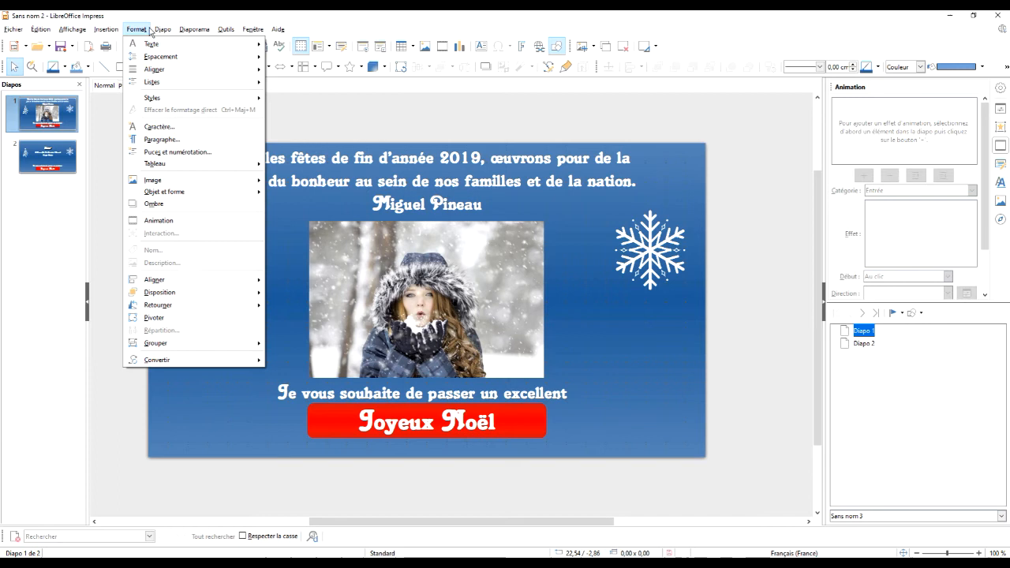
left_click(194, 221)
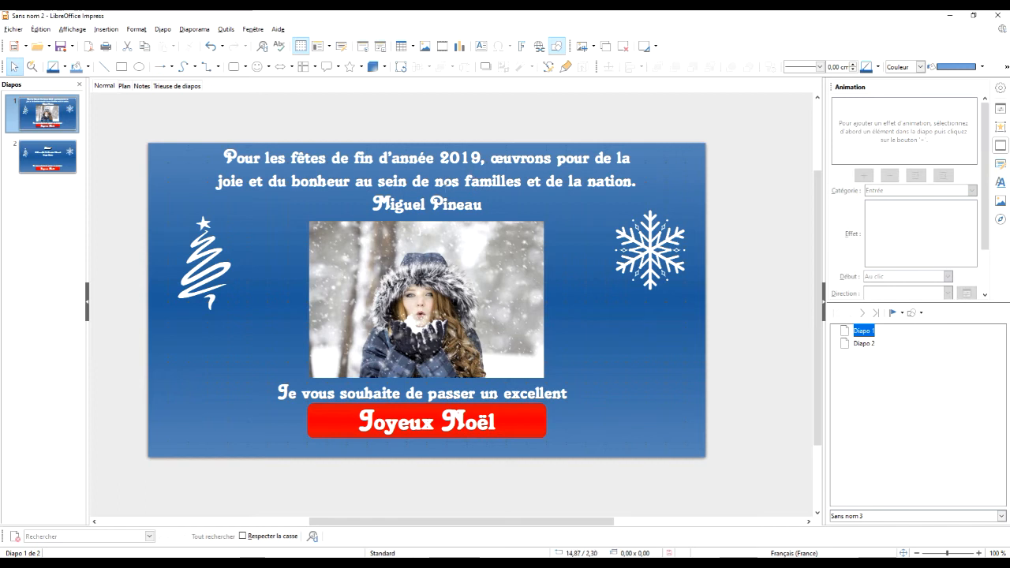
Step: Add the Rotation entrance effect to the Christmas tree image on the first slide
left_click(216, 251)
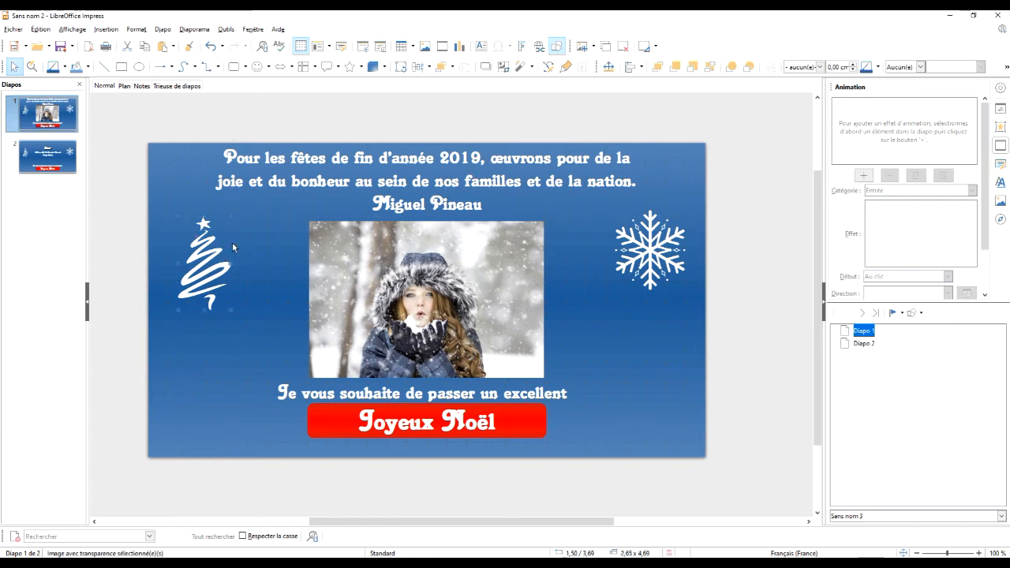
left_click(864, 175)
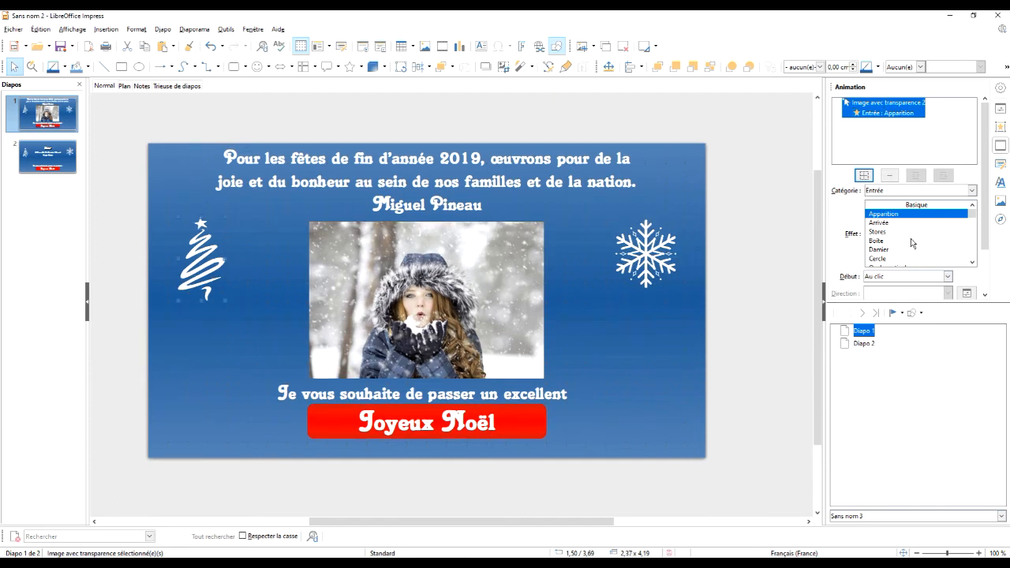
scroll(909, 239, "down", 5)
scroll(906, 238, "down", 6)
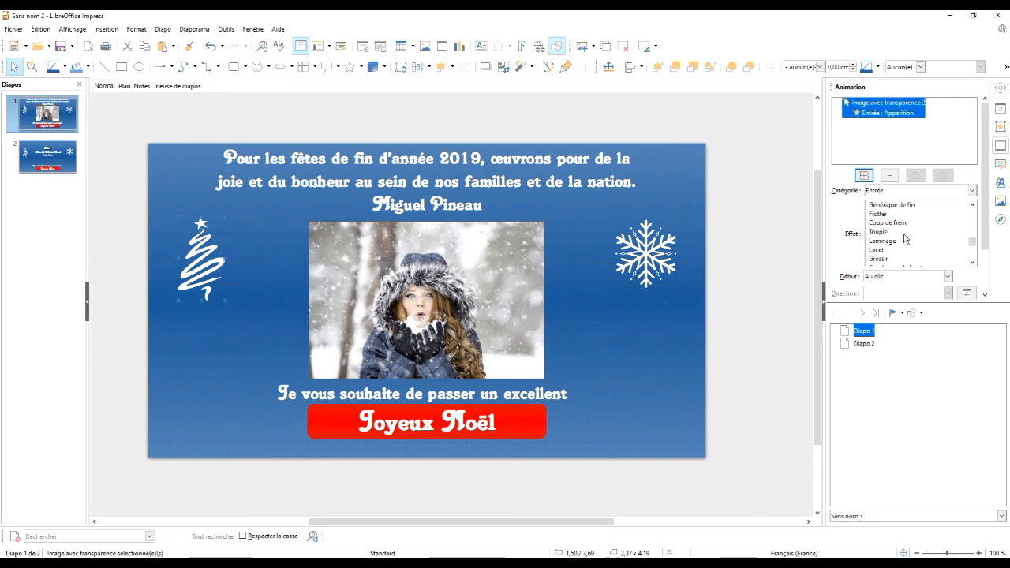
scroll(906, 238, "down", 6)
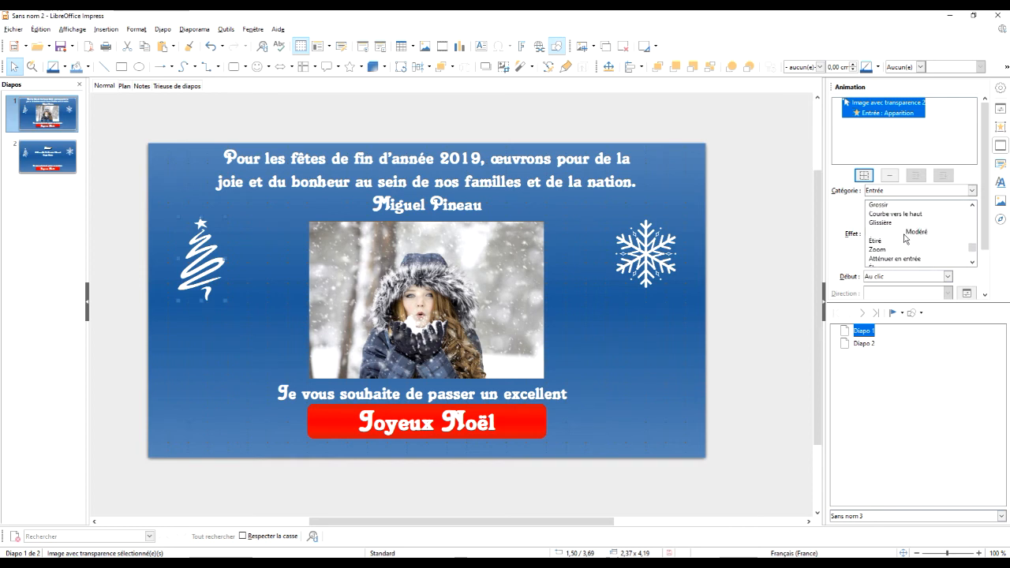
scroll(906, 238, "up", 6)
scroll(906, 239, "up", 3)
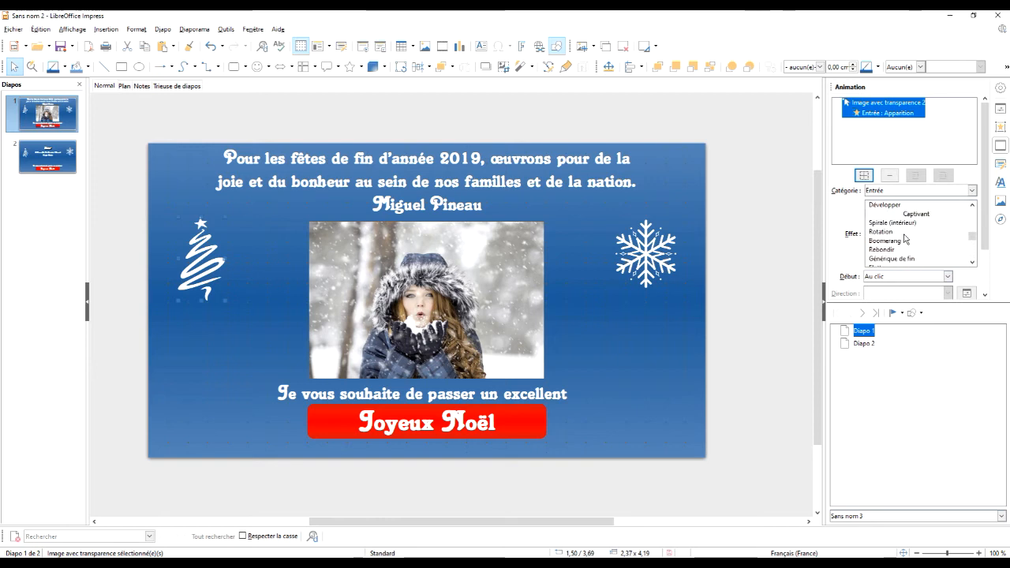
left_click(888, 232)
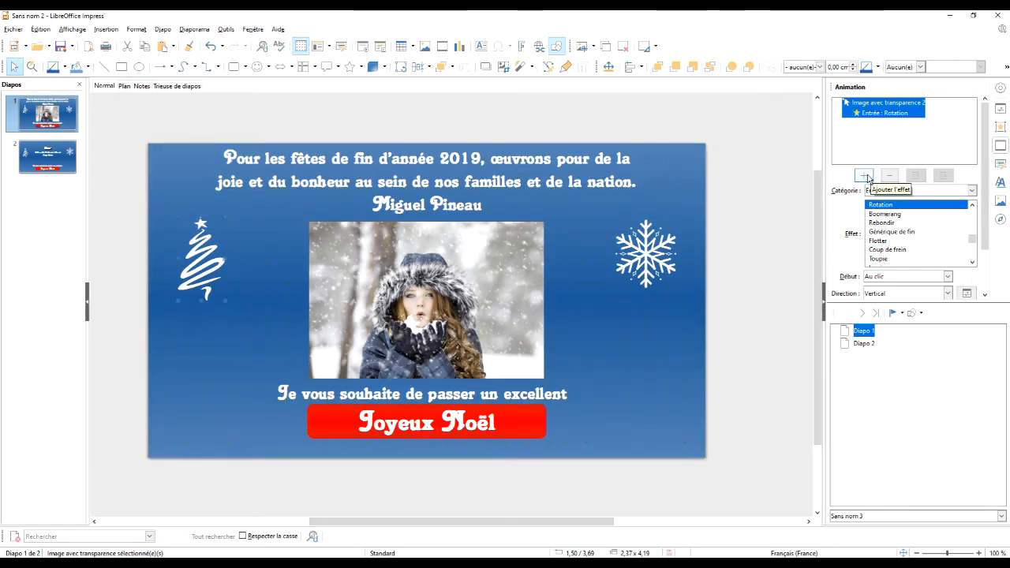
Step: Add the Toupie entrance effect to the snowflake image and make it start "Avec le précédent"
double_click(648, 252)
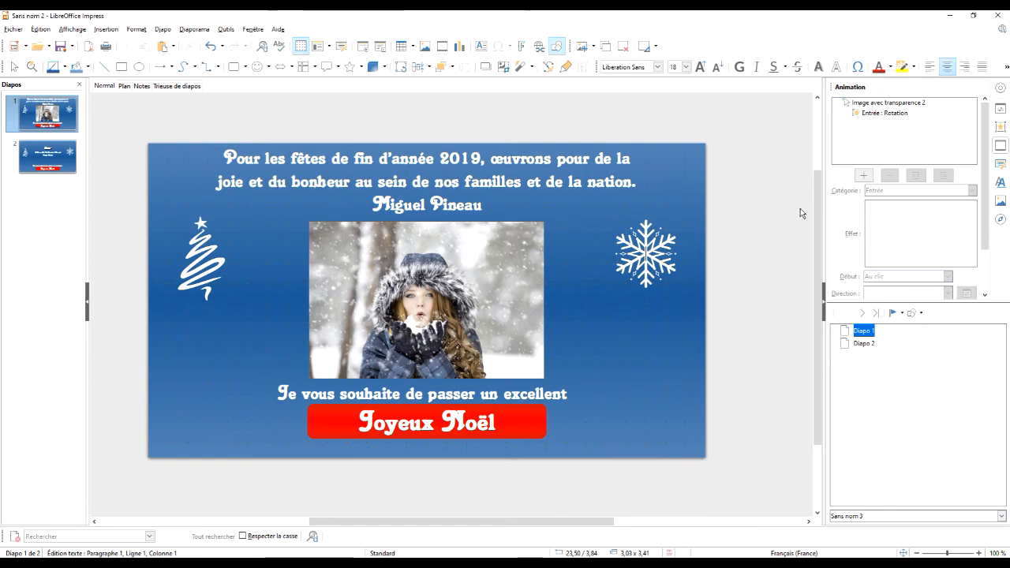
key("Escape")
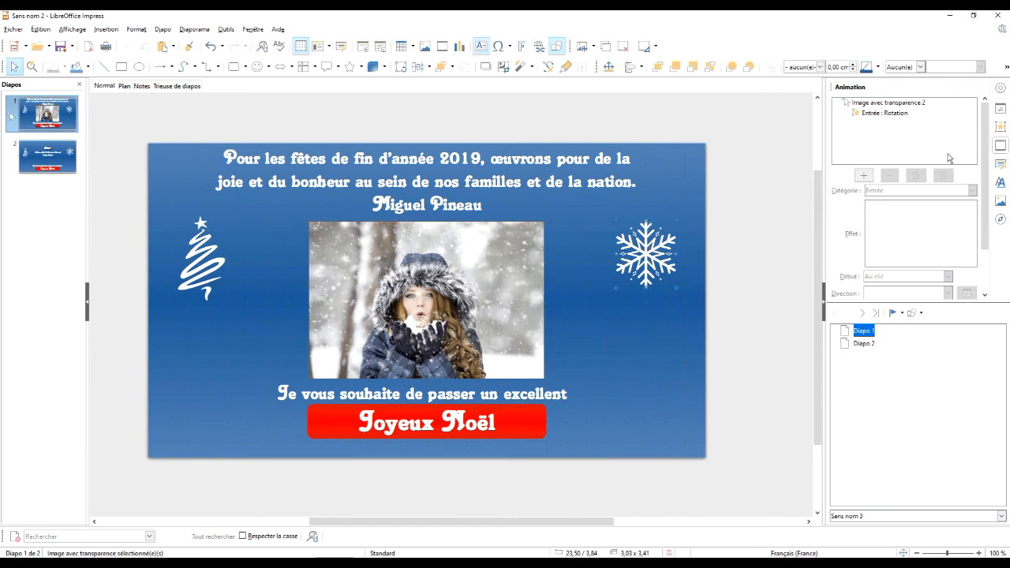
left_click(864, 175)
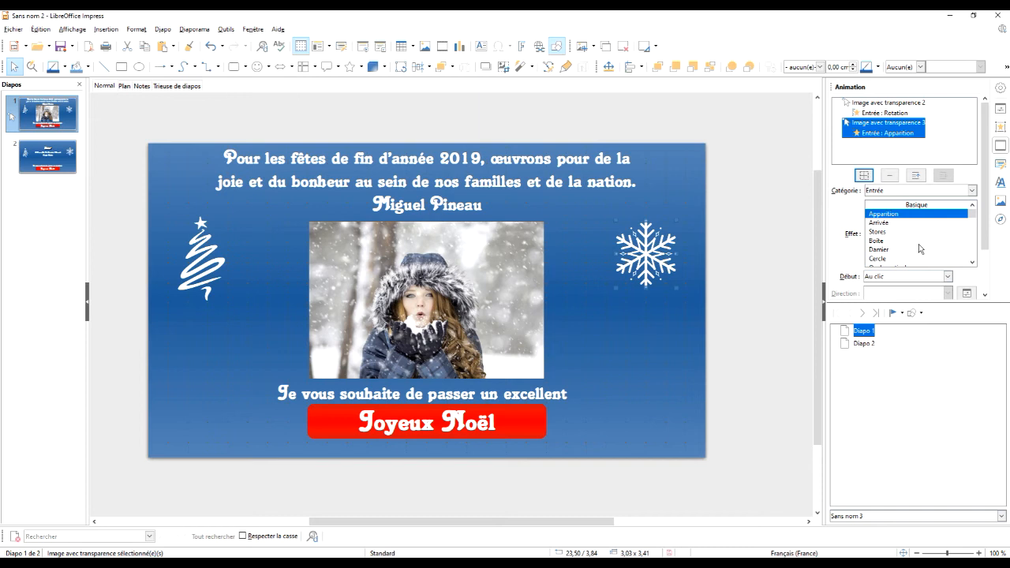
scroll(919, 246, "down", 4)
scroll(919, 245, "down", 5)
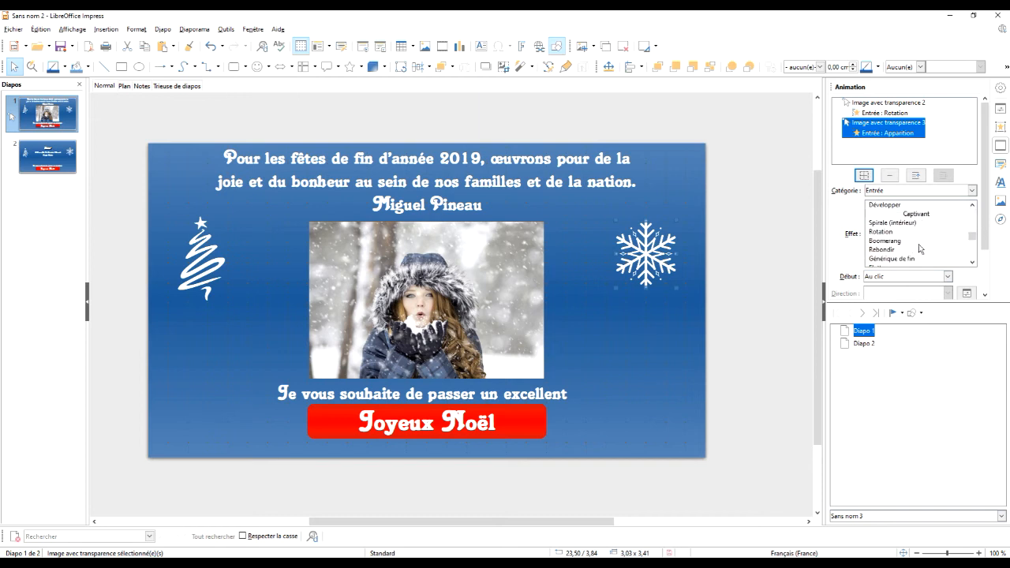
scroll(917, 245, "down", 3)
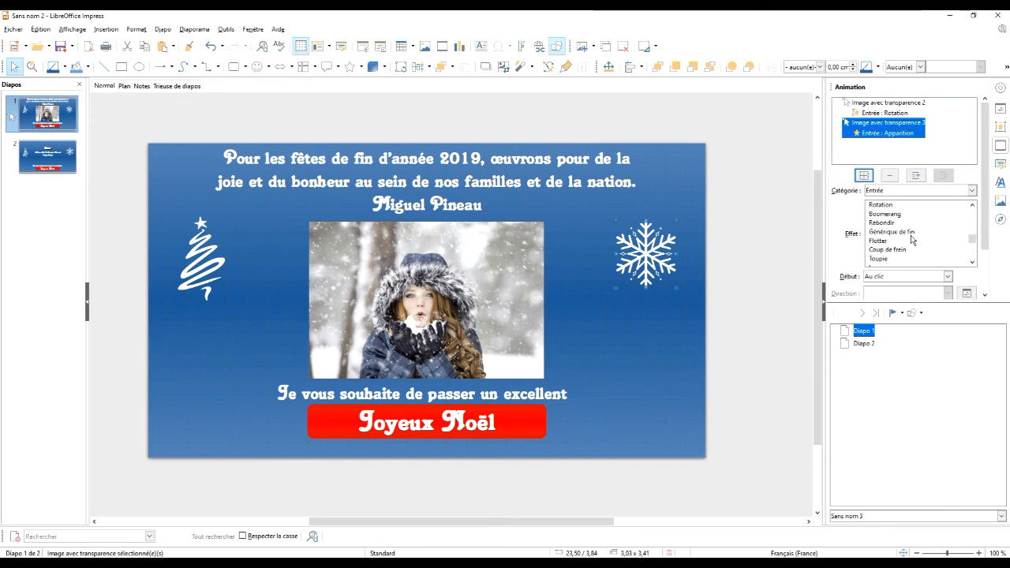
left_click(893, 259)
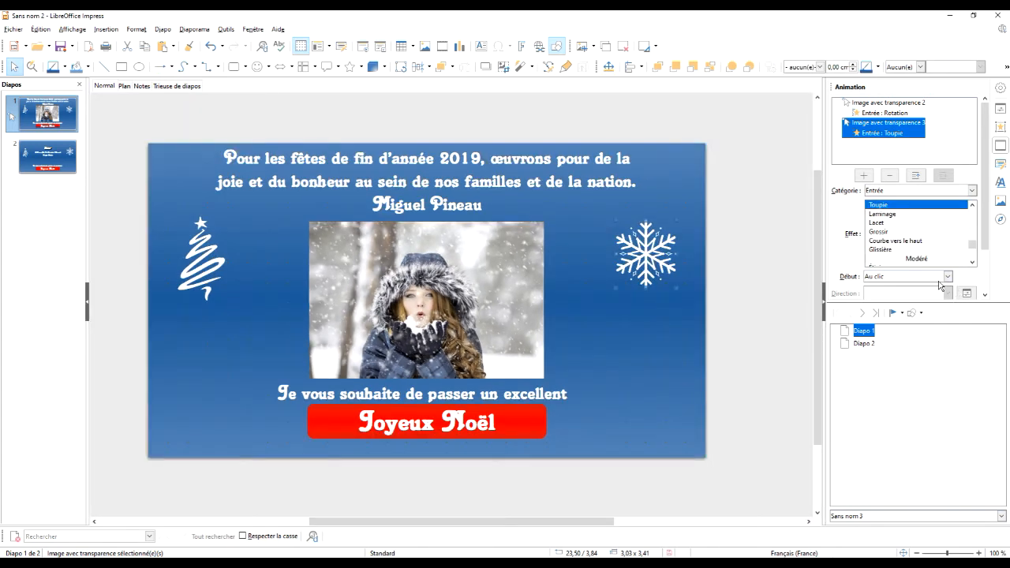
left_click(949, 276)
left_click(930, 296)
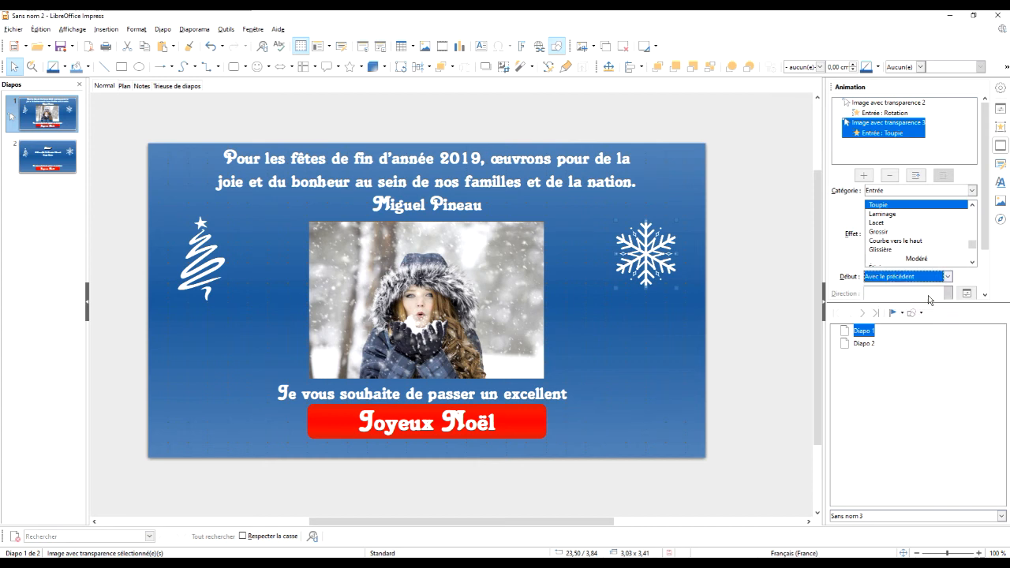
left_click(790, 162)
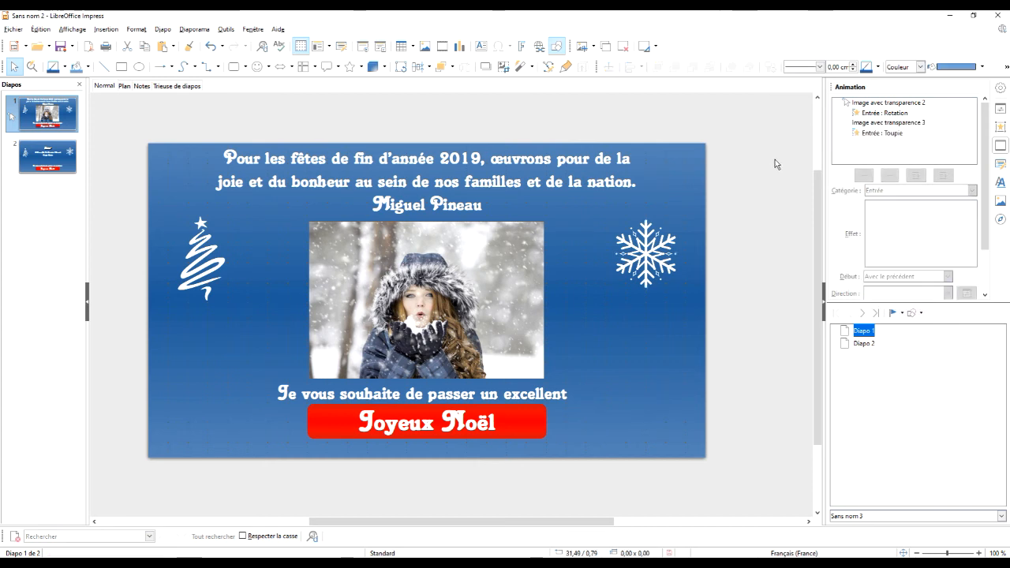
Step: Add the "Ouverture en fondu et zoom" entrance effect to the "Pour les fêtes de fin d'année 2019" text box
left_click(462, 143)
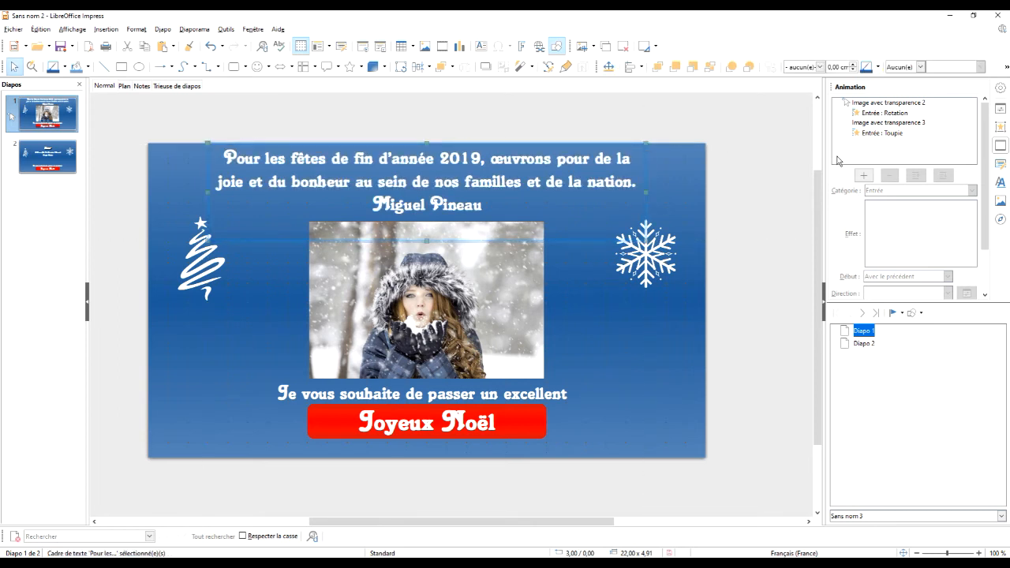
left_click(864, 175)
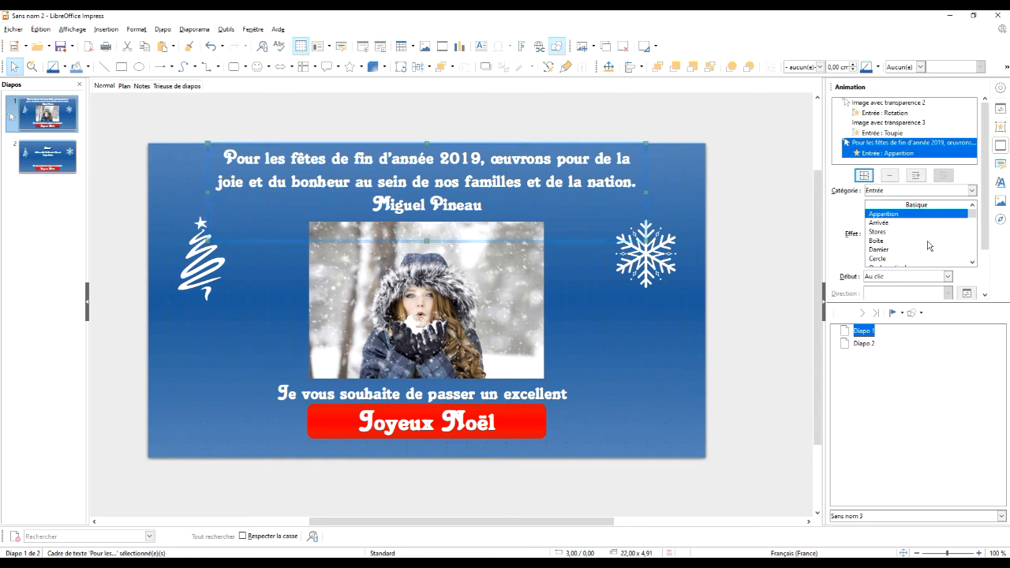
scroll(924, 241, "down", 3)
scroll(928, 246, "down", 2)
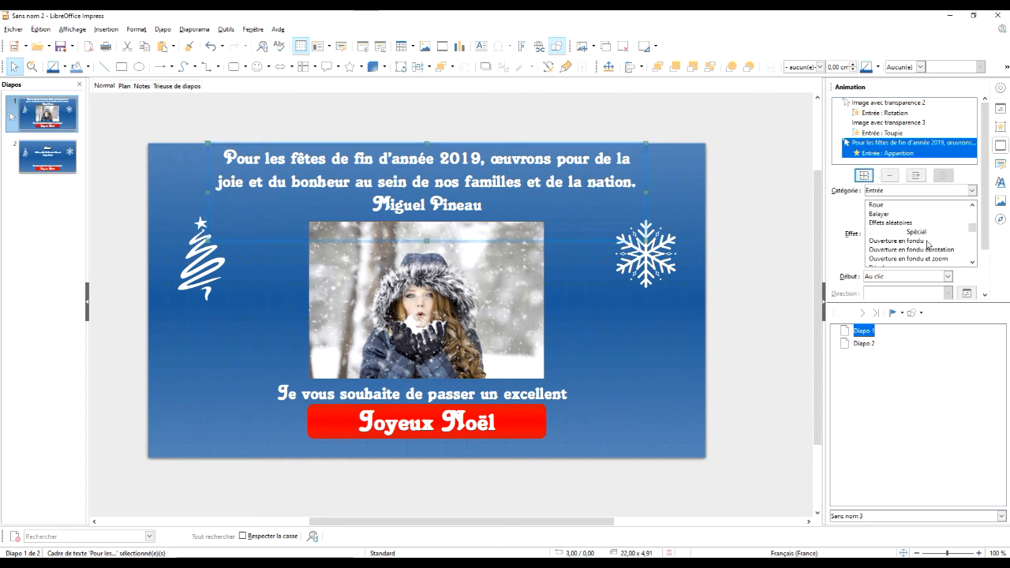
left_click(933, 260)
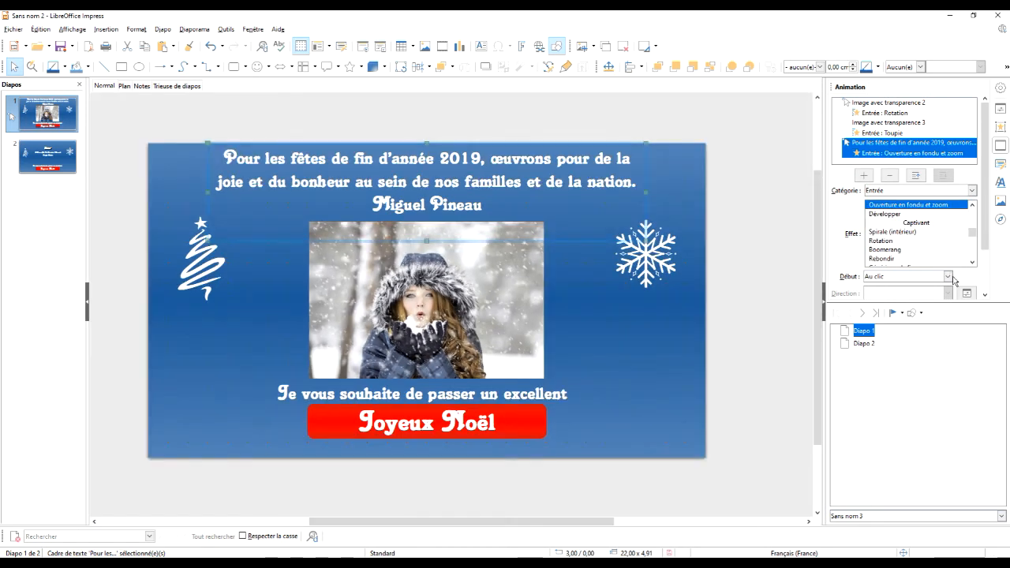
Step: Enlarge the animation settings area and set the duration of the "Pour les fêtes" text's entrance effect to 5,00 sec
left_click(965, 295)
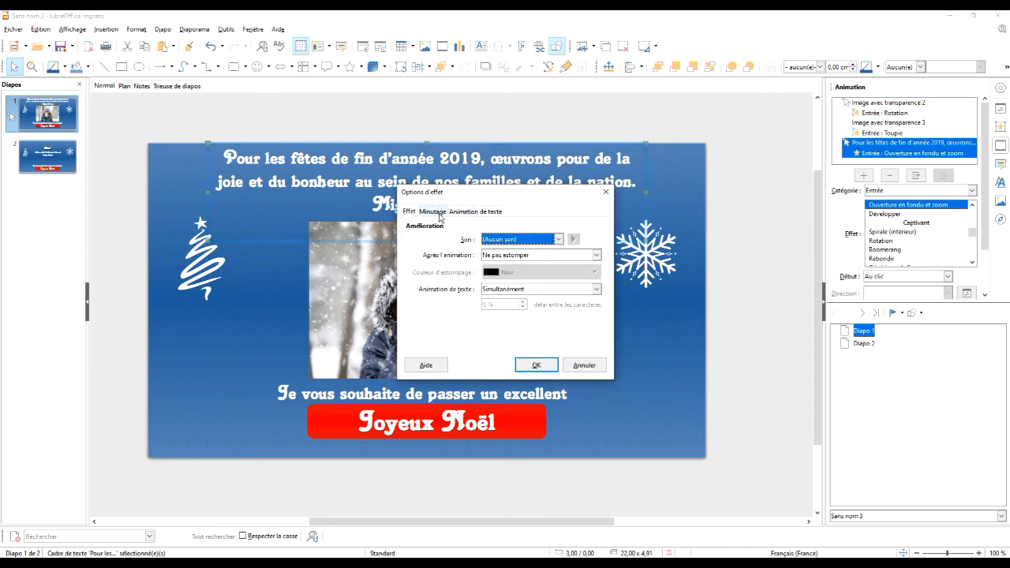
left_click(589, 366)
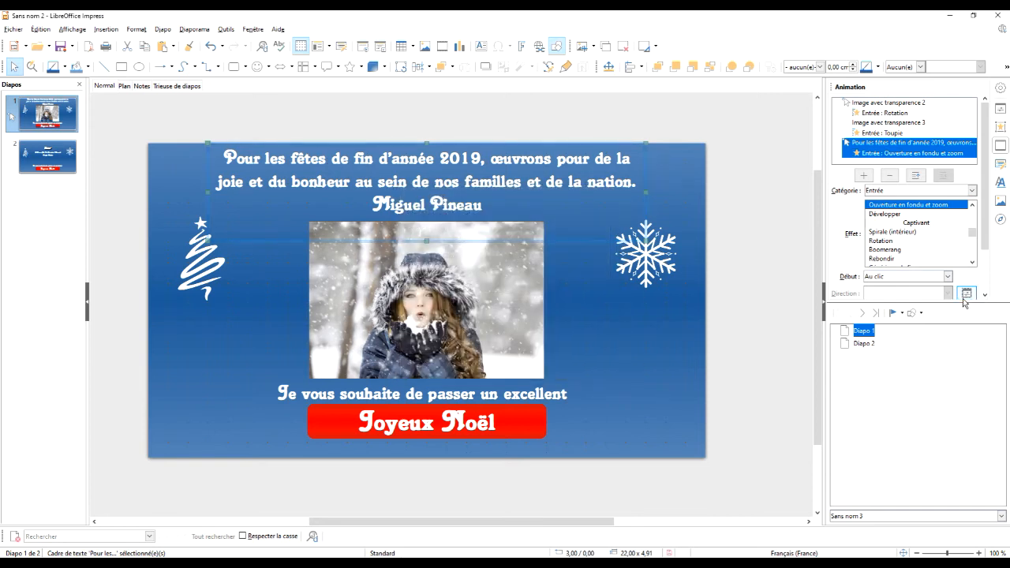
left_click_drag(963, 303, 959, 374)
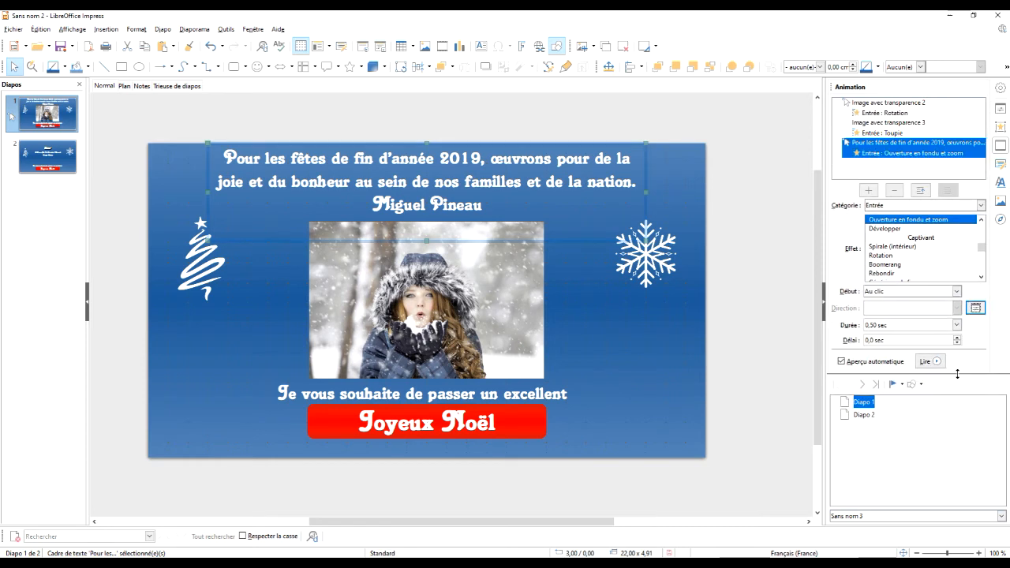
left_click(956, 325)
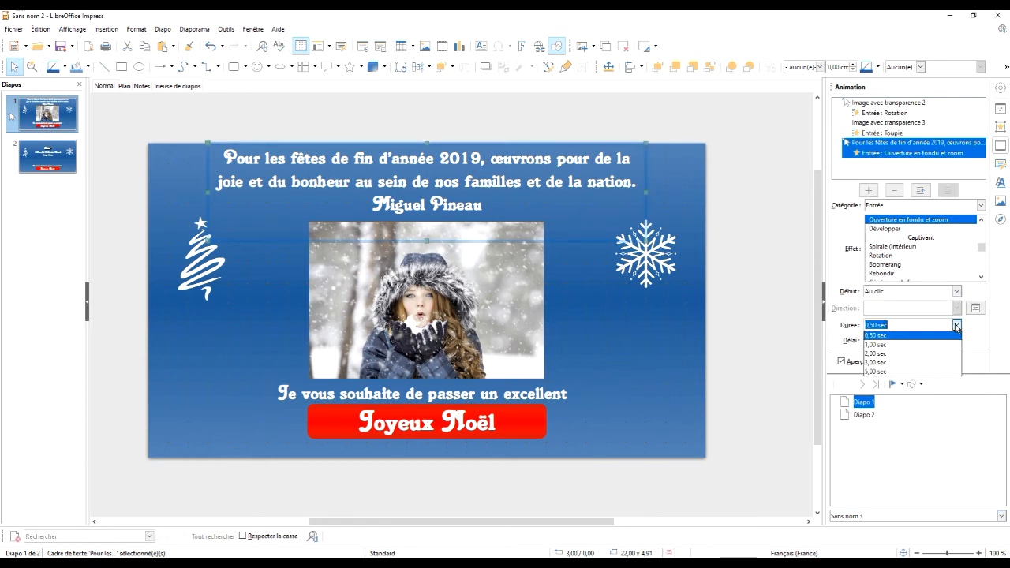
left_click(919, 372)
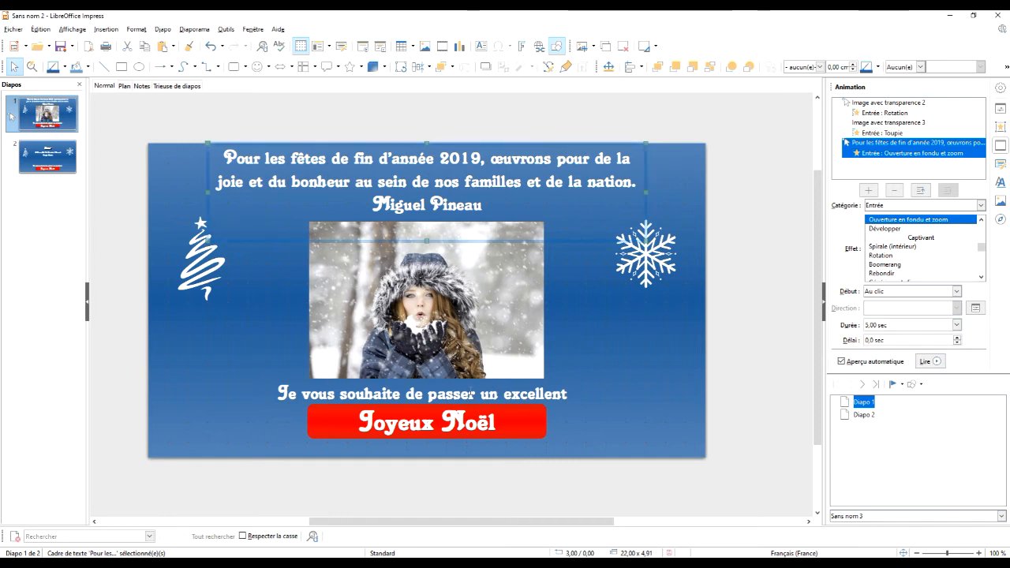
Step: Add an entrance effect to the "Je vous souhaite de passer un excellent" text box, starting "Avec le précédent"
double_click(471, 393)
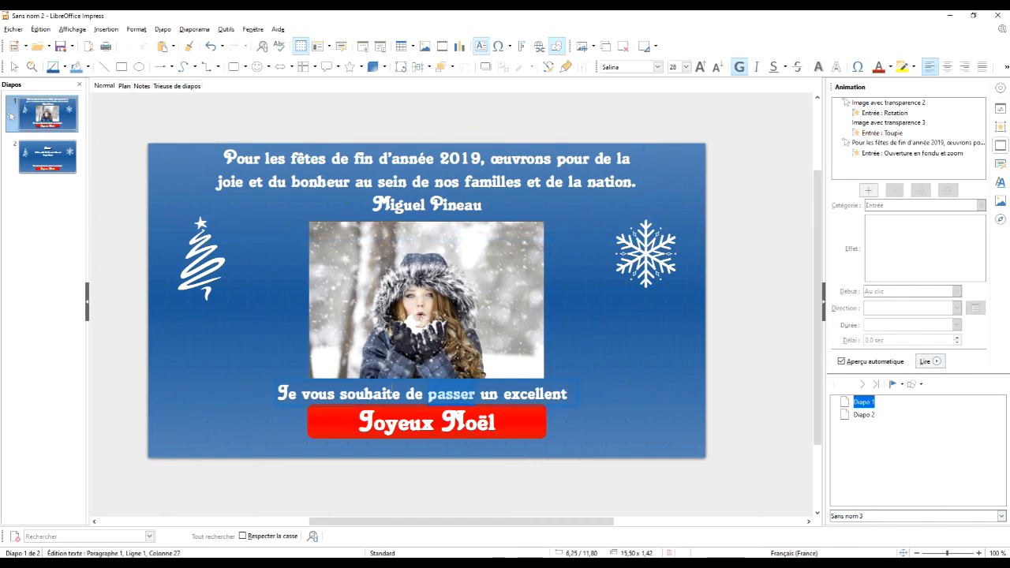
double_click(390, 393)
left_click(610, 384)
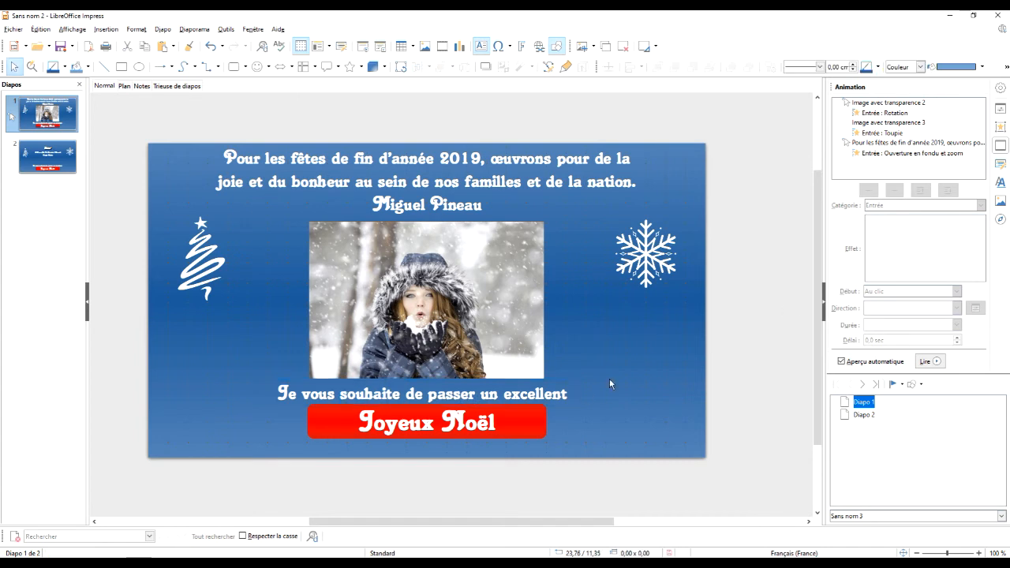
left_click(572, 388)
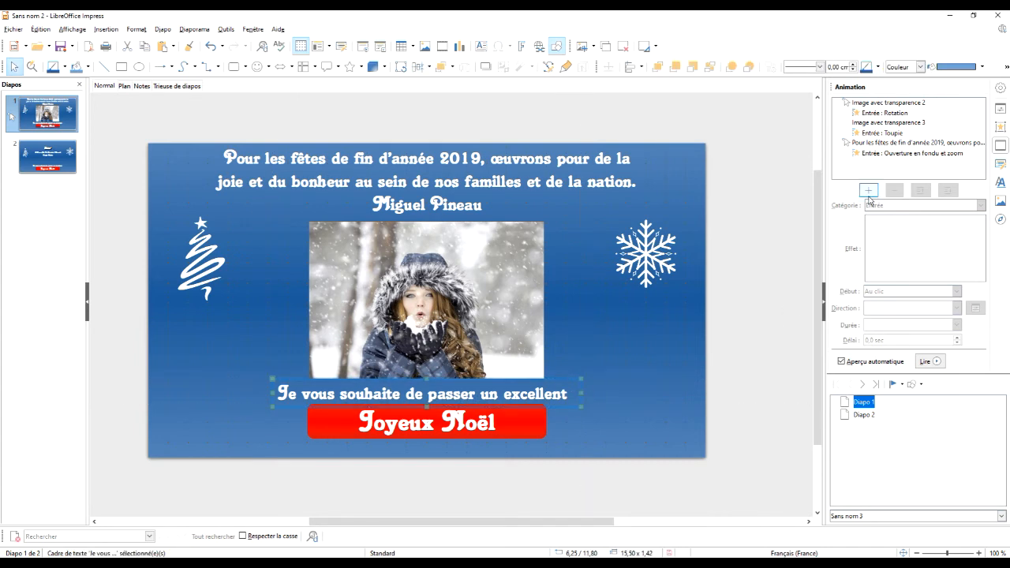
left_click(869, 191)
left_click(957, 291)
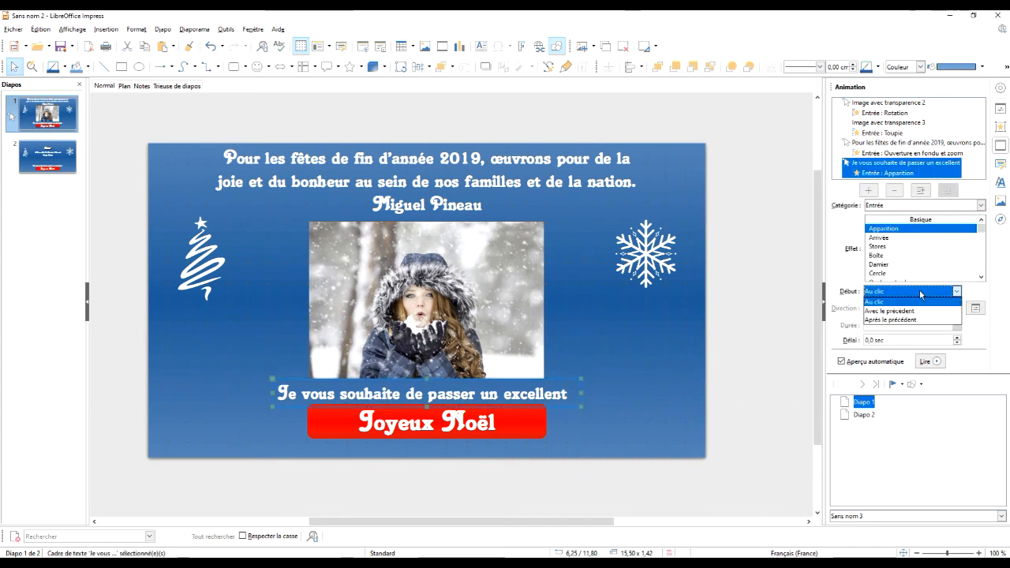
left_click(912, 311)
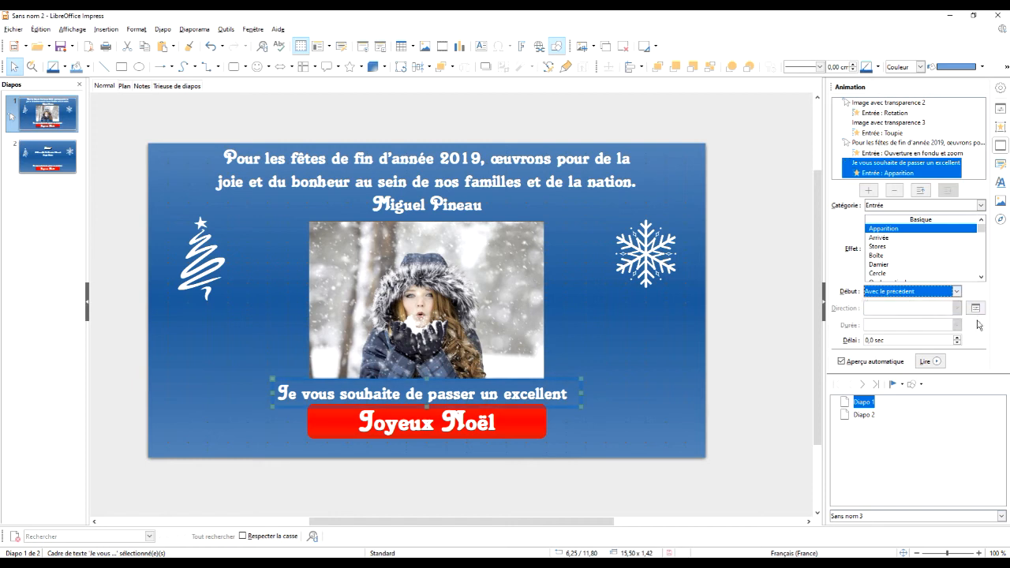
Step: Change the "Je vous souhaite de passer un excellent" text's entrance effect to Arrivée with a duration of 5,00 sec
left_click(890, 230)
left_click(896, 238)
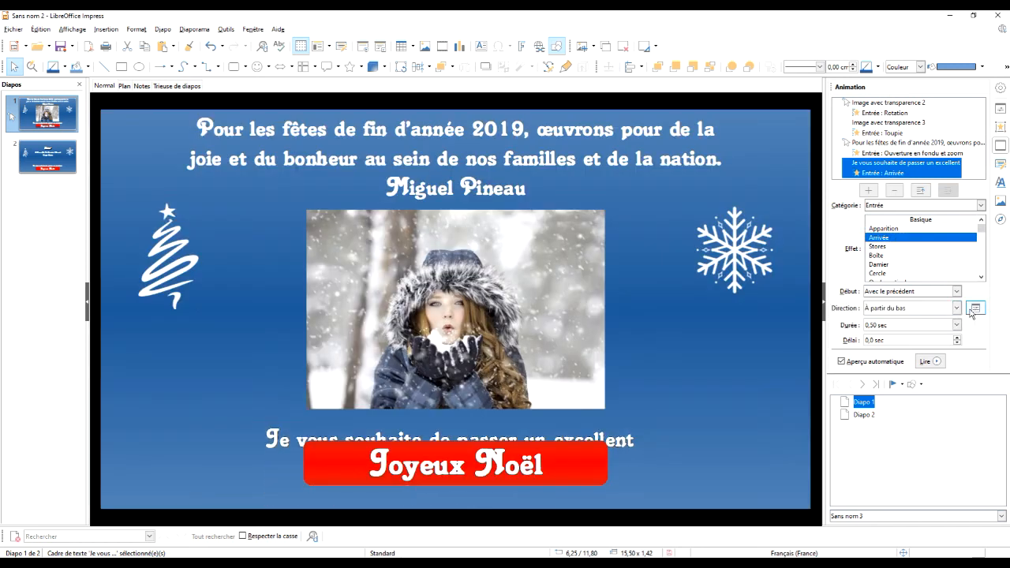
left_click(956, 330)
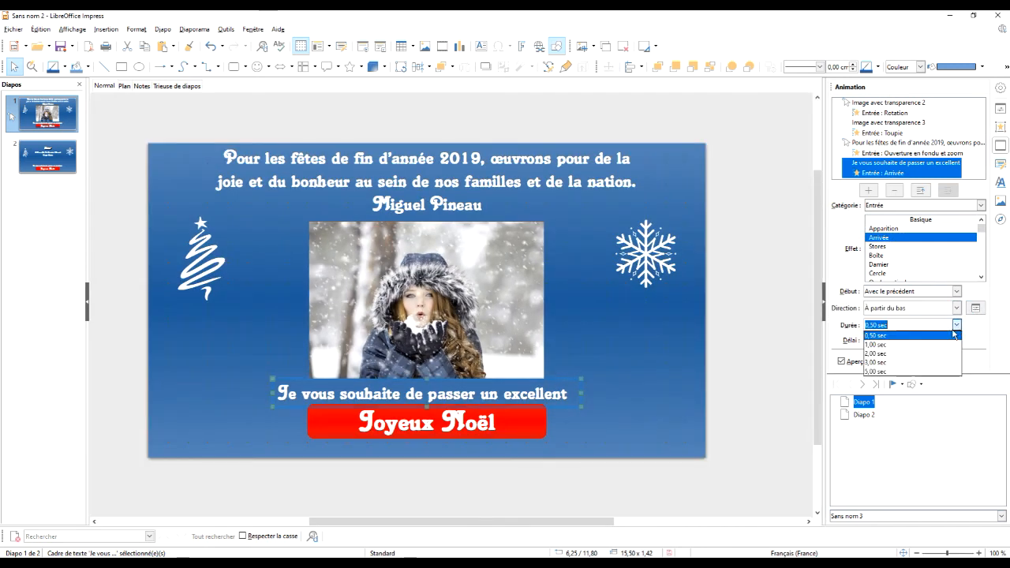
left_click(927, 372)
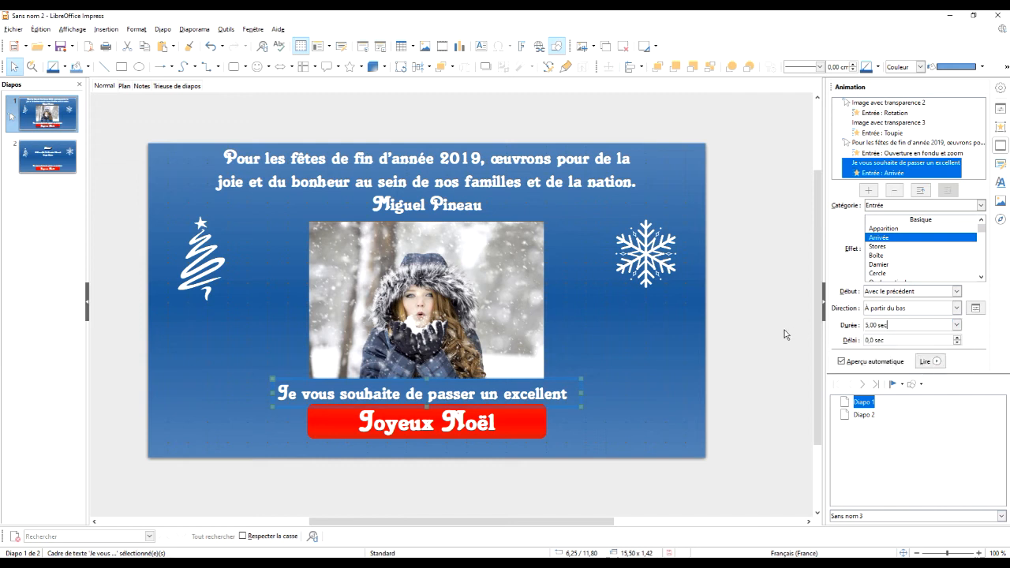
Step: Add the Arrivée entrance effect to the red "Joyeux Noël" shape with a delay of 6,0 sec
left_click(499, 419)
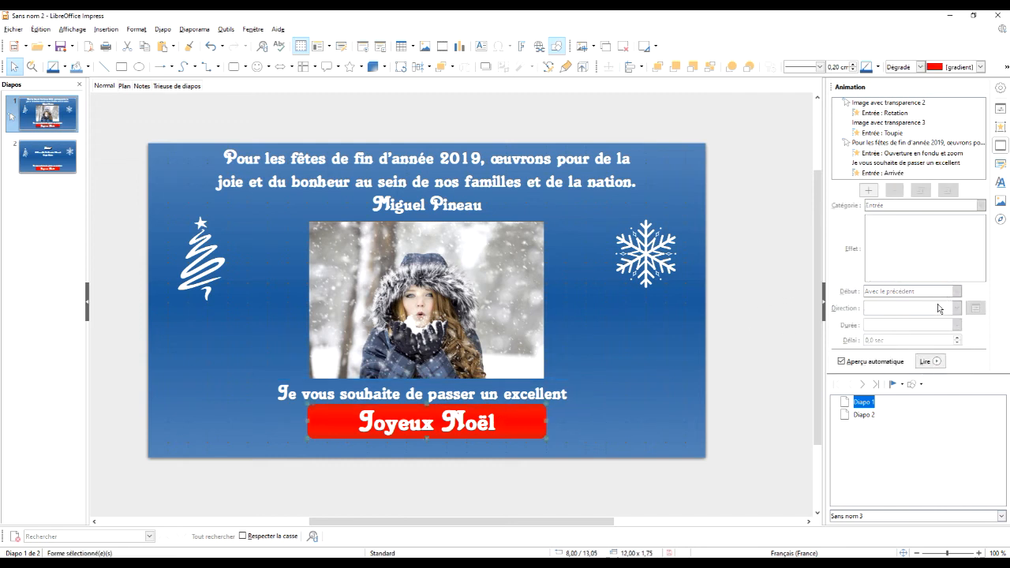
left_click(869, 191)
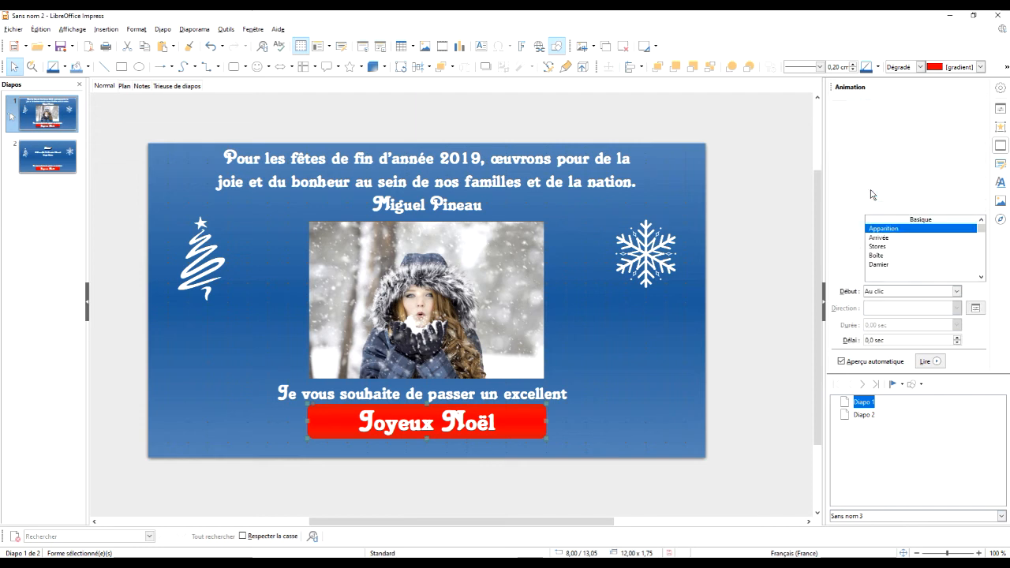
left_click(901, 239)
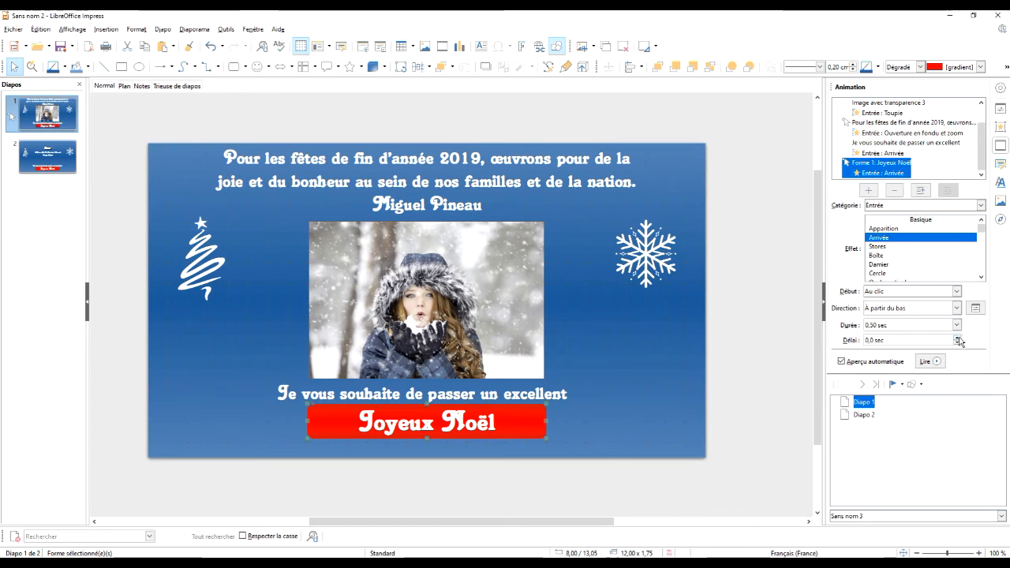
left_click(960, 337)
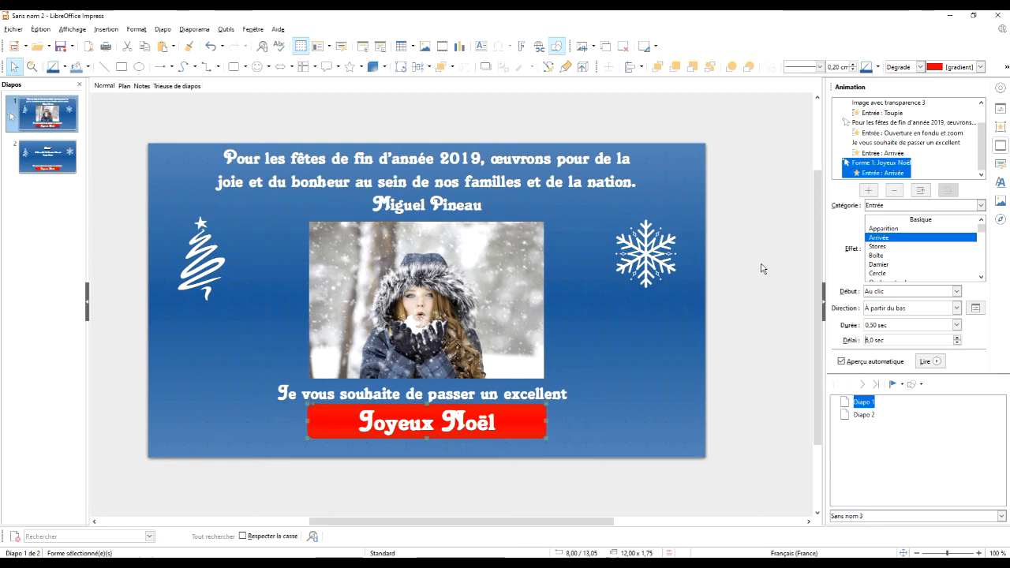
Step: Play the slide show to check the greeting slide's animations, then return to editing
left_click(773, 240)
key("F5")
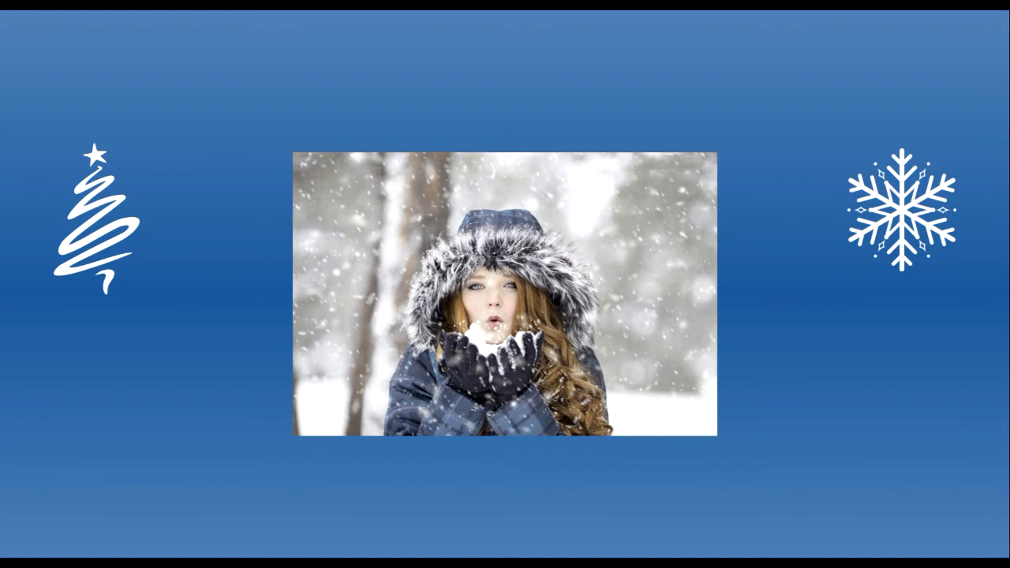
key("Escape")
Step: Make the entrance effects of the "Pour les fêtes de fin d'année 2019" text and the "Joyeux Noël" shape start "Avec le précédent"
left_click(879, 133)
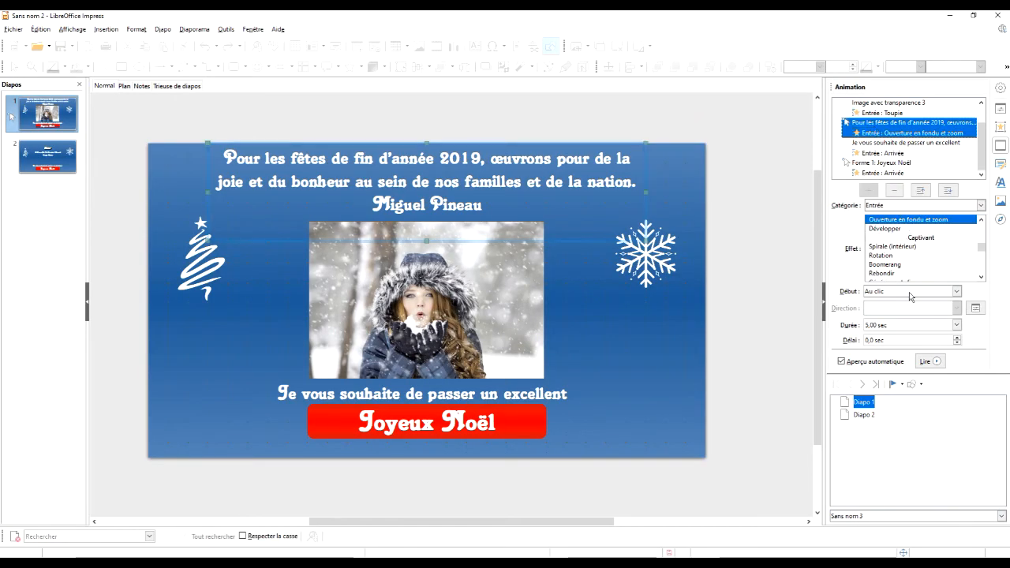
left_click(944, 292)
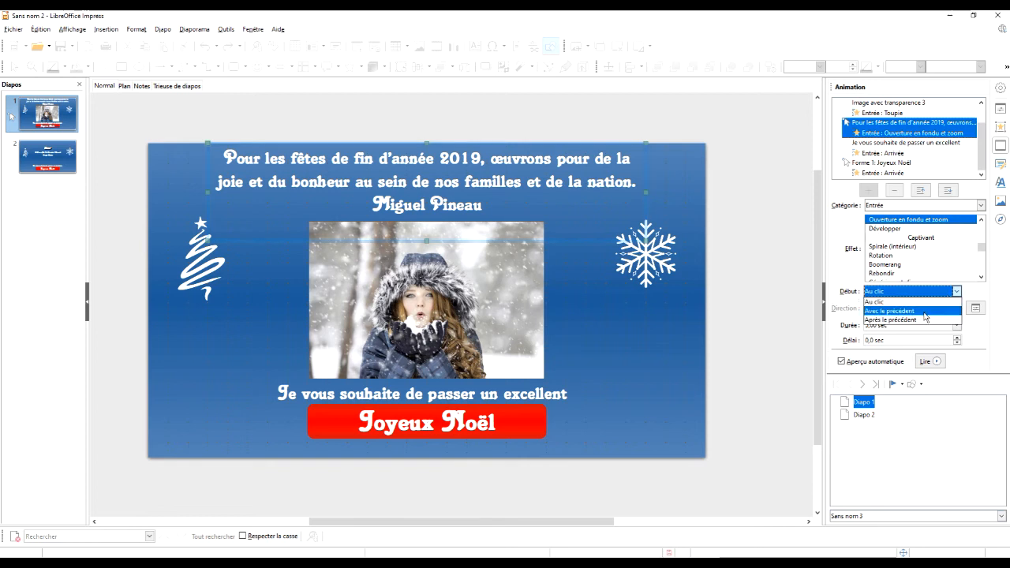
left_click(892, 308)
left_click(881, 163)
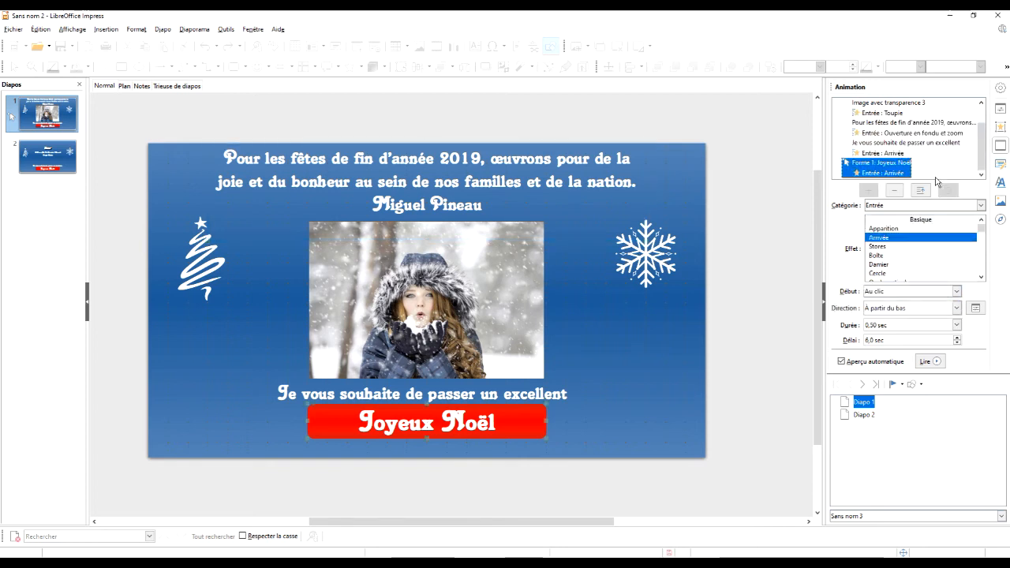
left_click(941, 292)
left_click(892, 312)
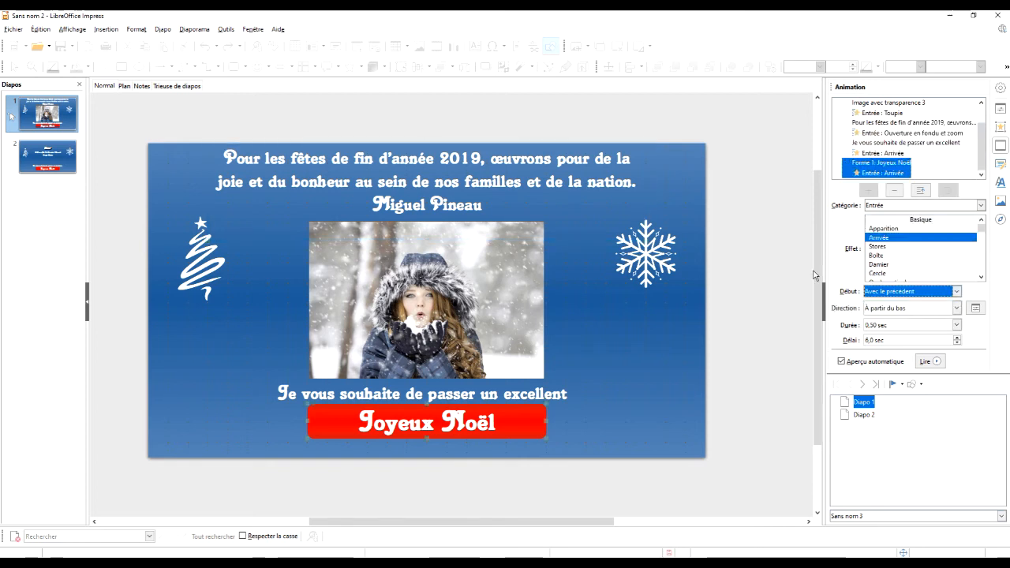
left_click(762, 202)
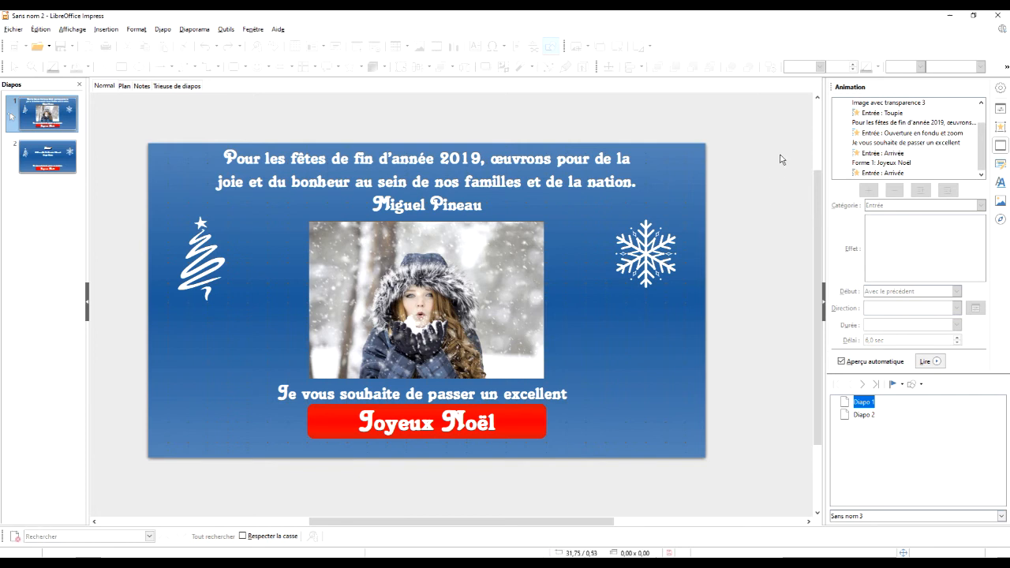
Step: Replay the slide show to check the automatic start and timing of the greeting texts, and exit it
key("F5")
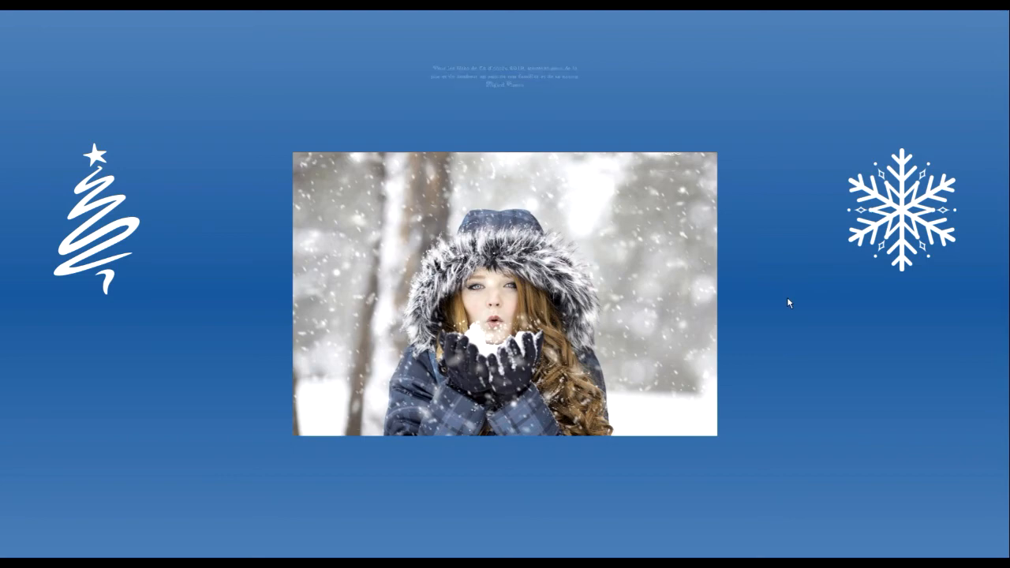
key("Escape")
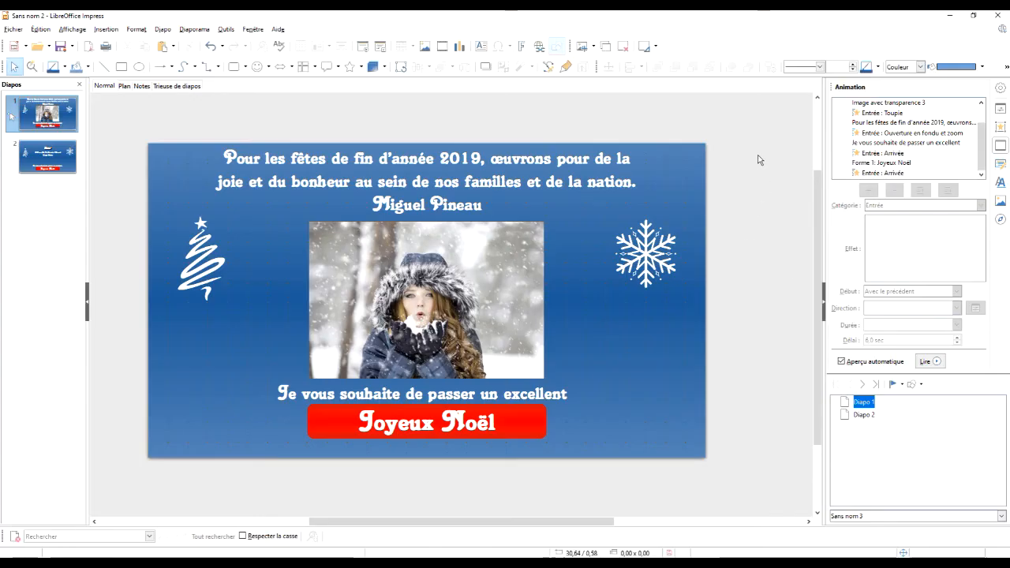
key("F5")
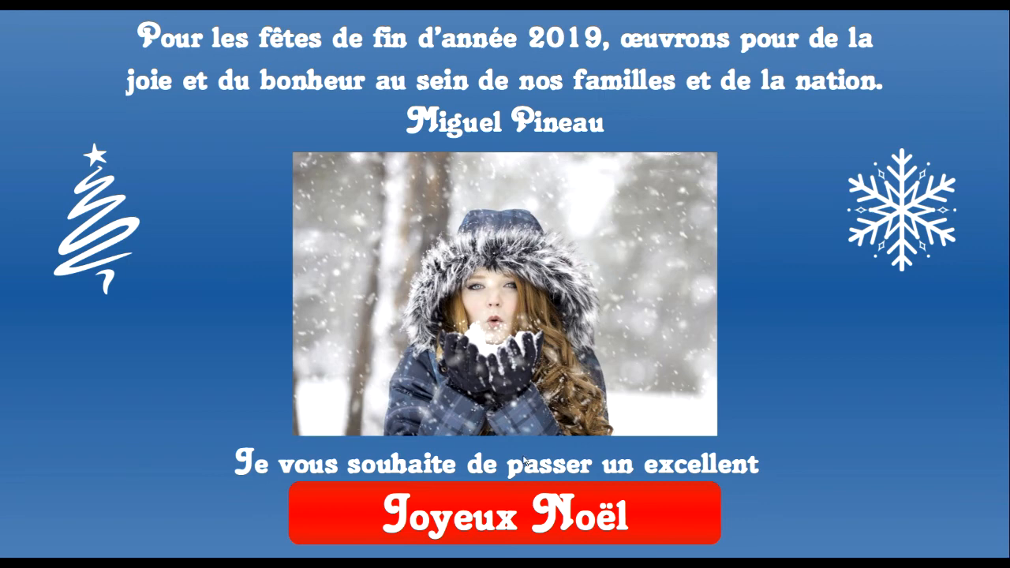
key("Escape")
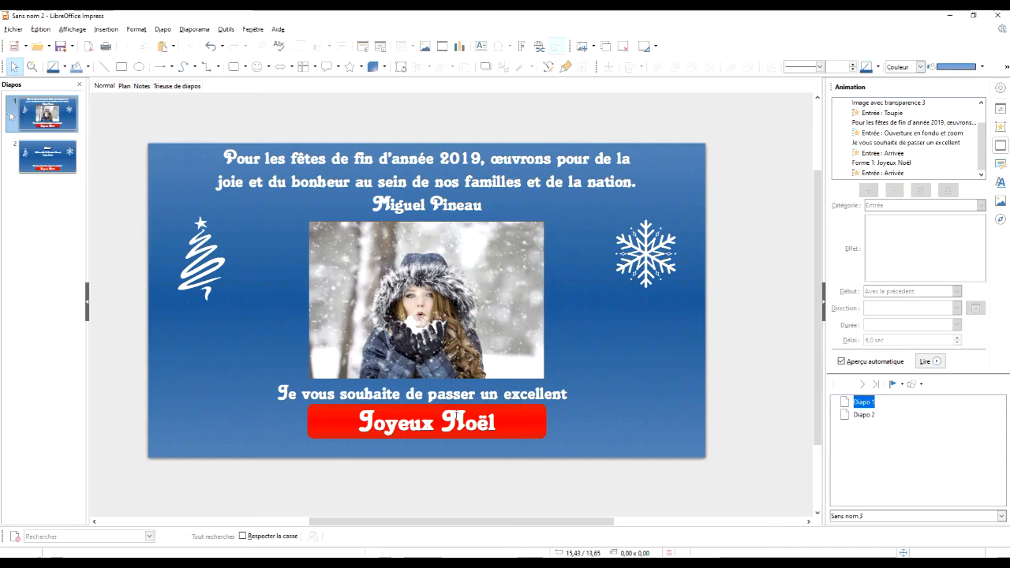
Step: Set the delay of the "Je vous souhaite de passer un excellent" text's entrance effect to 14,0 sec
left_click(912, 150)
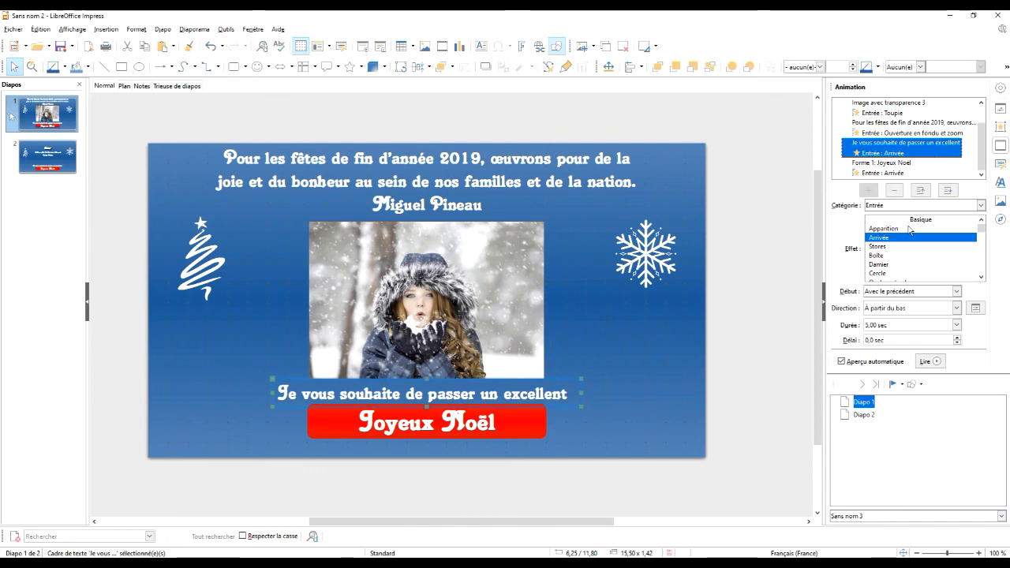
left_click(958, 338)
type("1")
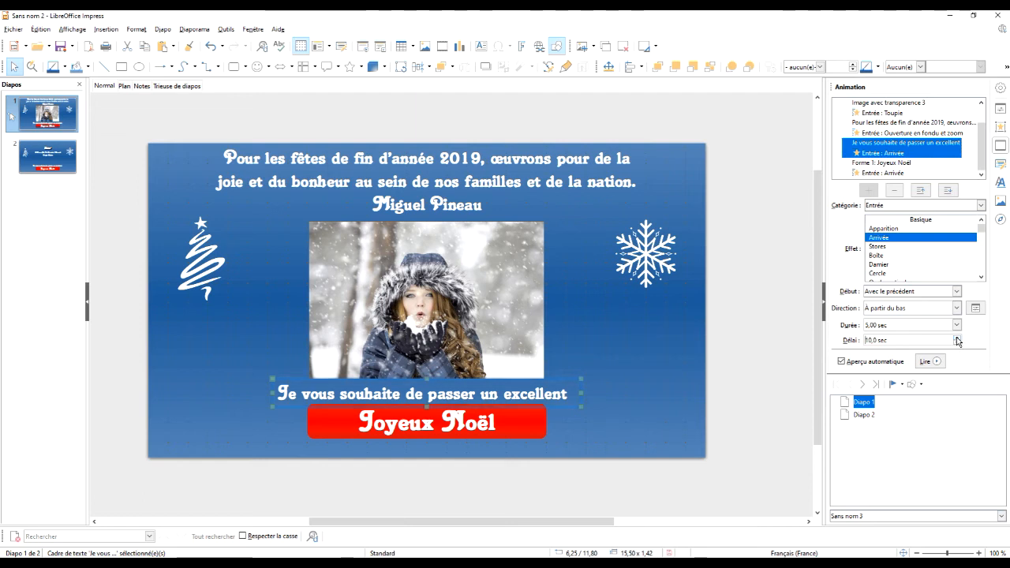
left_click(958, 338)
left_click(958, 339)
left_click(957, 338)
left_click(958, 338)
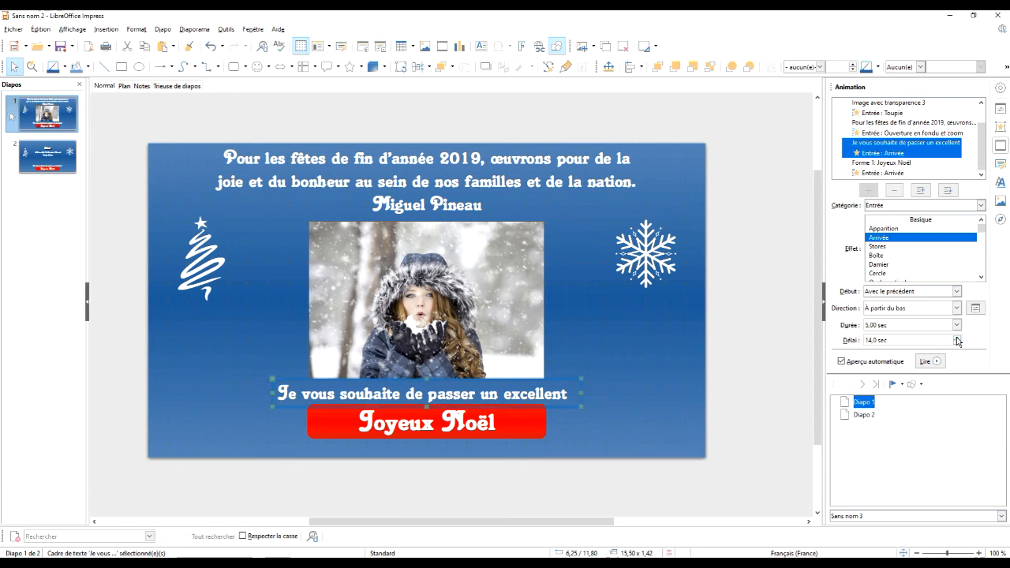
Step: Preview the slide show and review the effect settings of the "Joyeux Noël" shape and the "Je vous souhaite" text
left_click(765, 249)
key("F5")
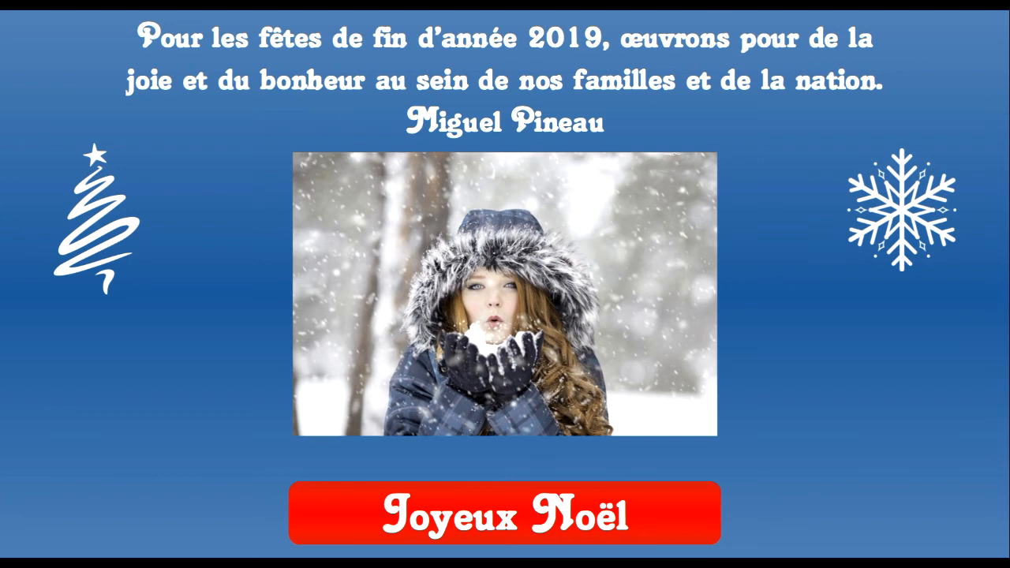
key("Escape")
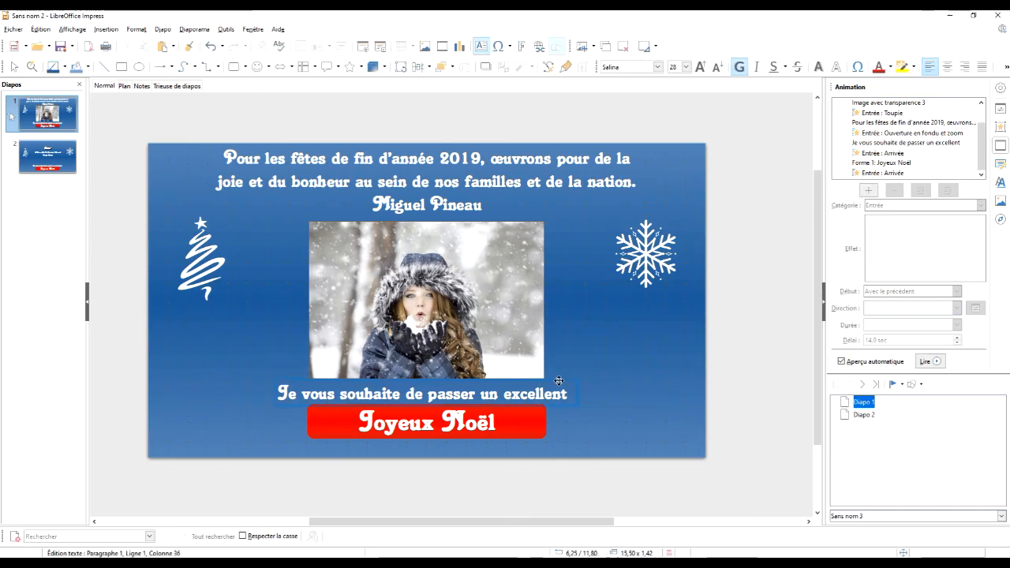
left_click(559, 381)
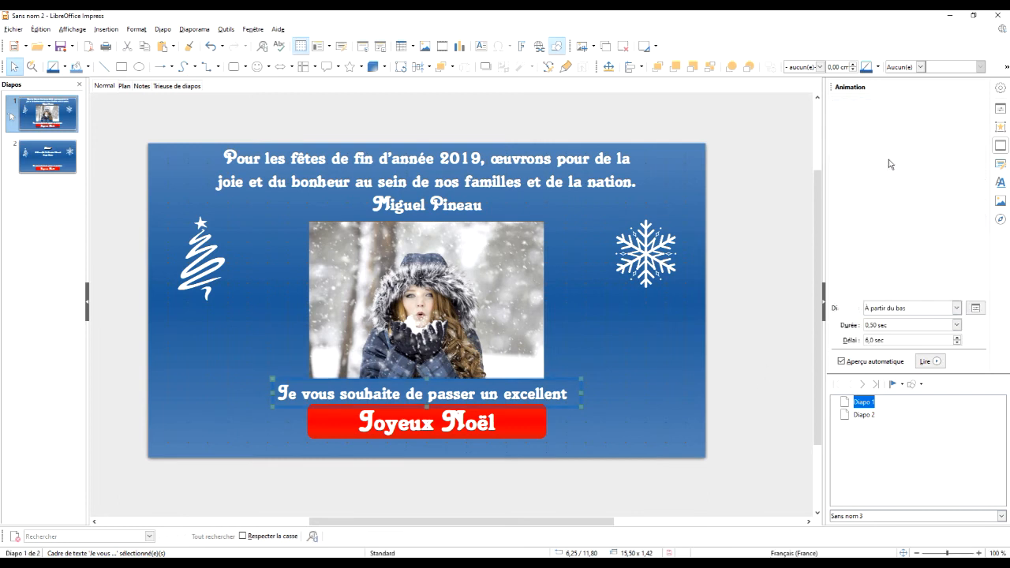
left_click(891, 164)
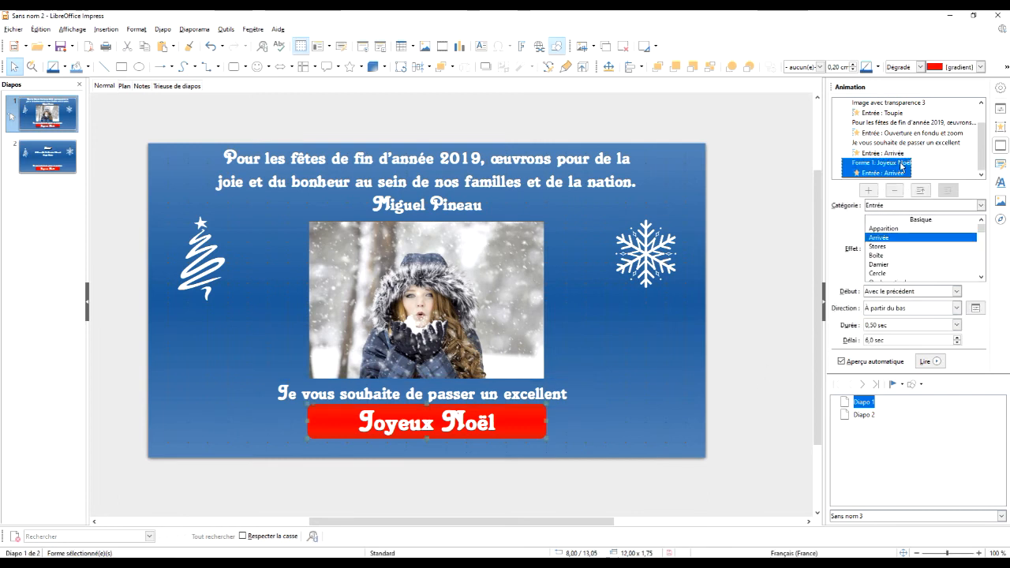
left_click(906, 146)
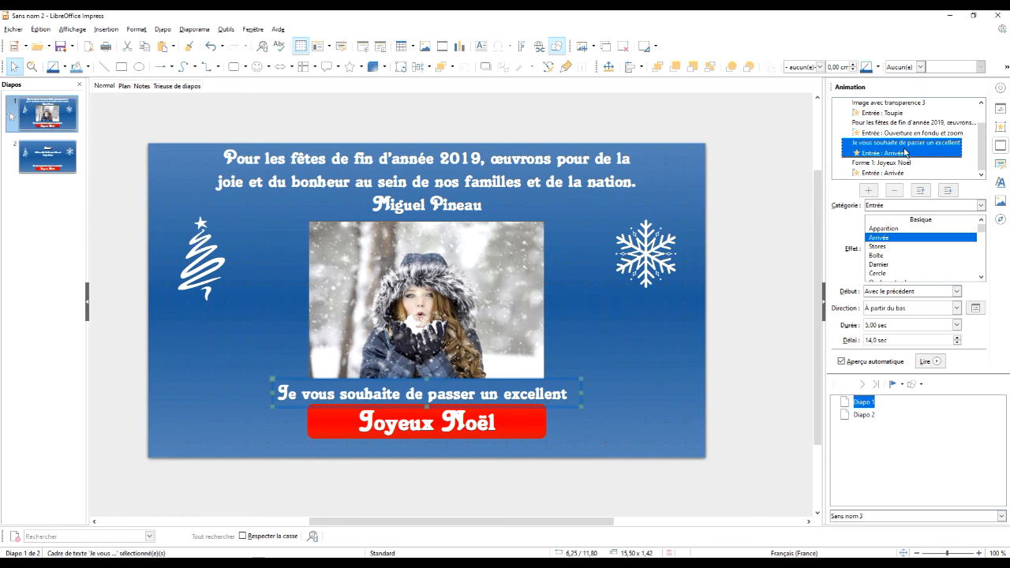
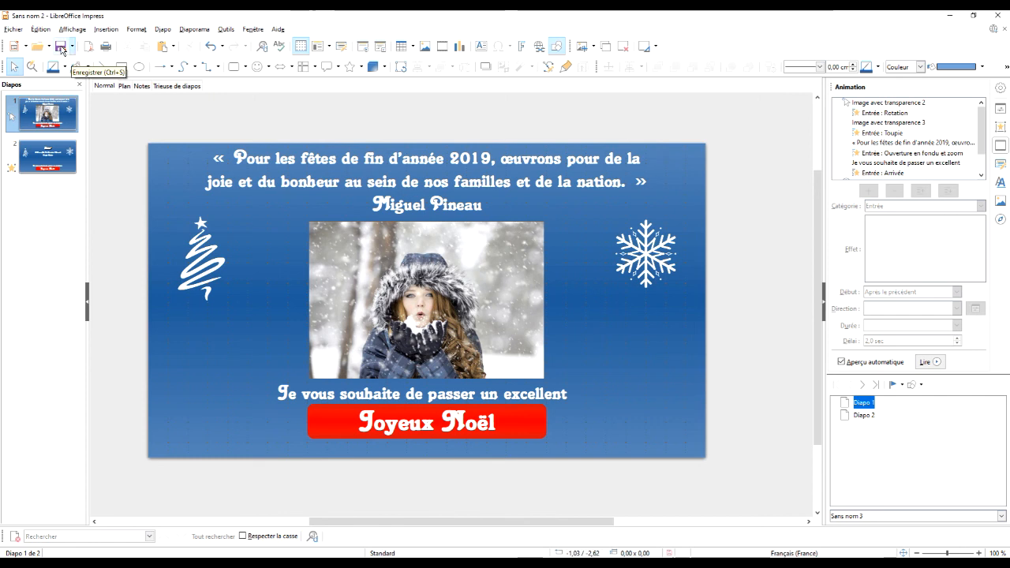
Step: Save the presentation in ODF format as "présentation de chute de neige" in the "groupes privés FACEBOOK" folder
left_click(60, 47)
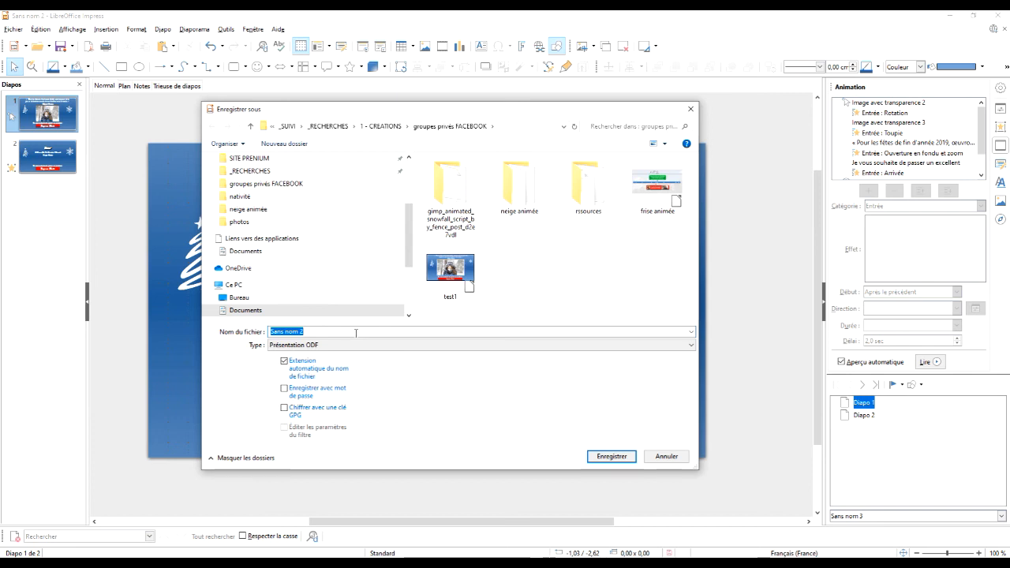
type("chu")
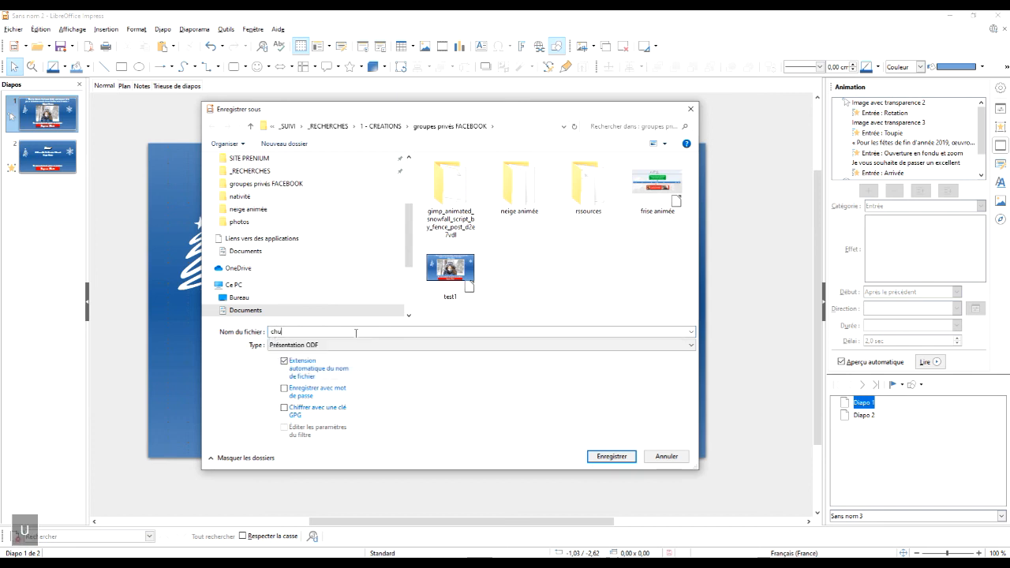
key("BackSpace")
key("BackSpace")
key("BackSpace")
type("pré")
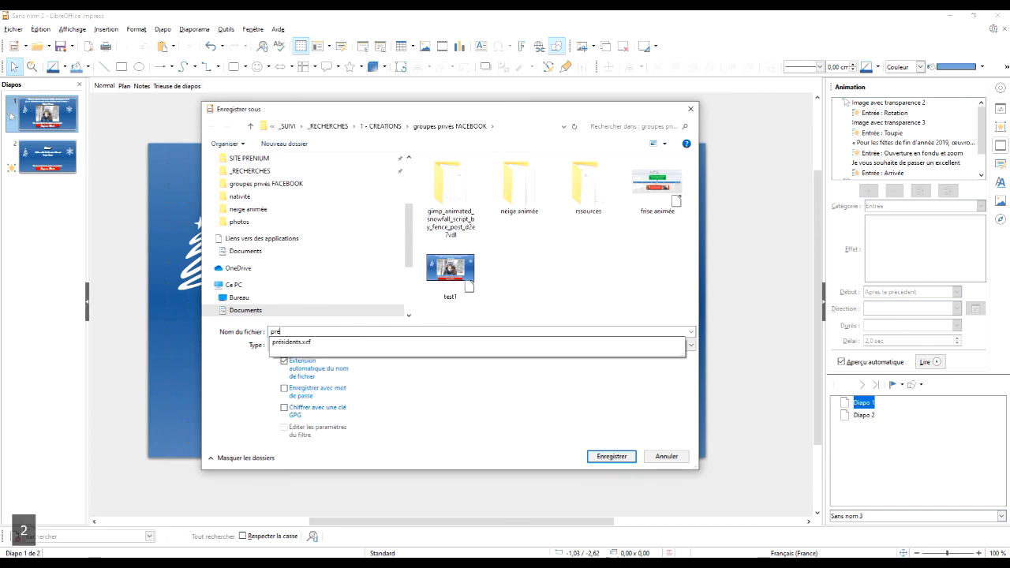
type("sentation")
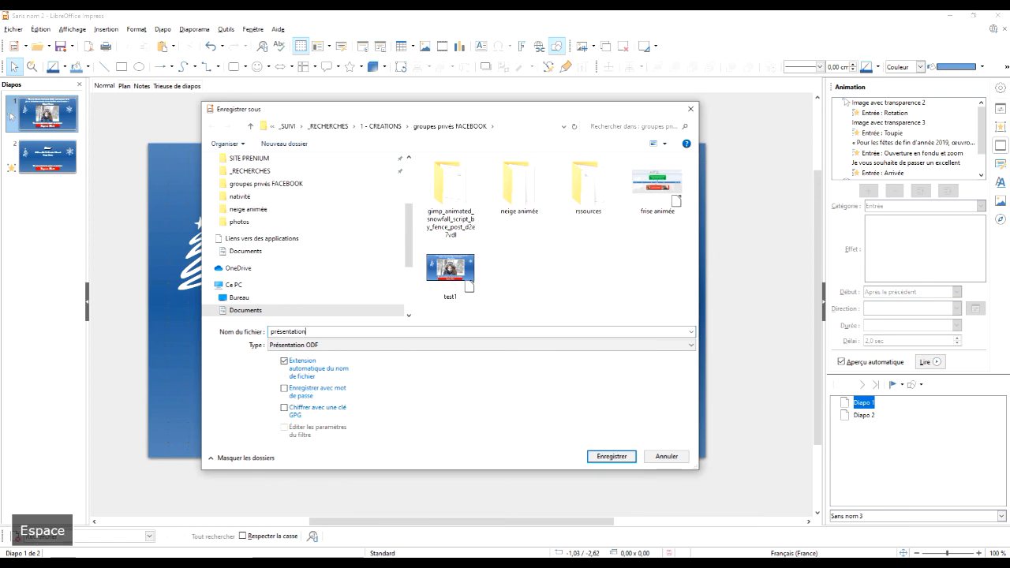
type(" de chute de neige")
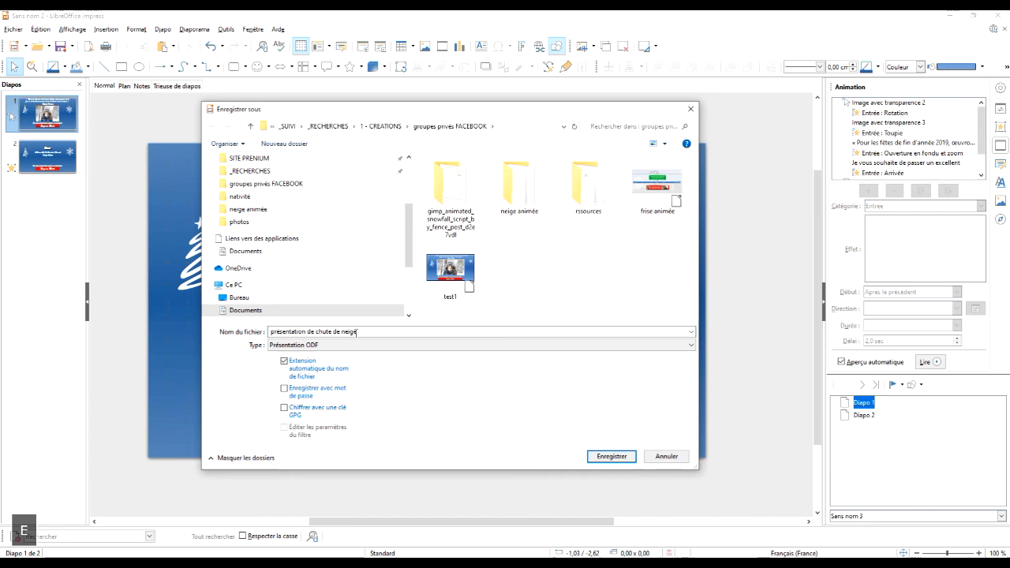
key("Return")
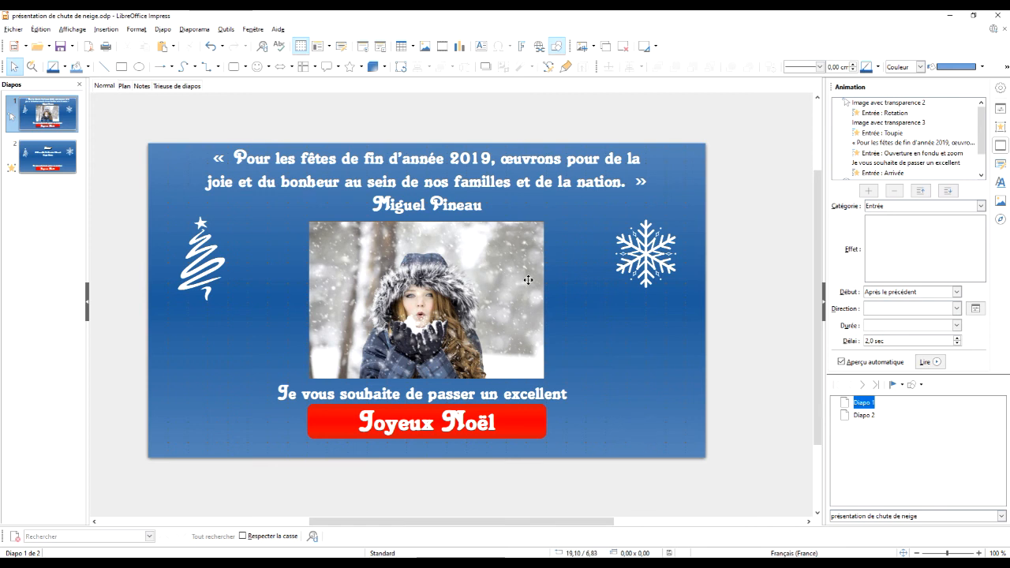
Step: Play the whole slide show through the music-credits slide, exit it and go back to slide 1
key("F5")
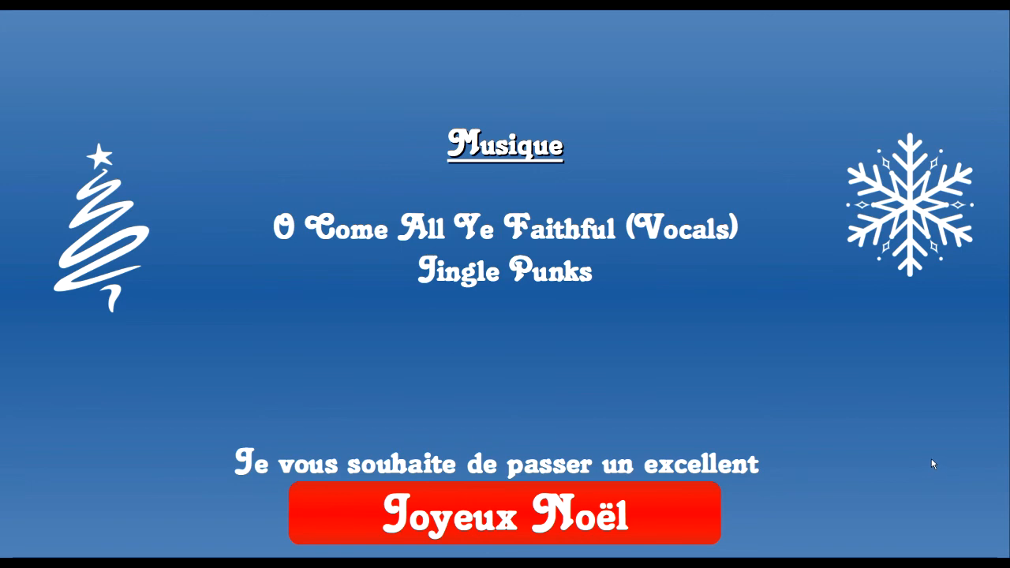
key("Escape")
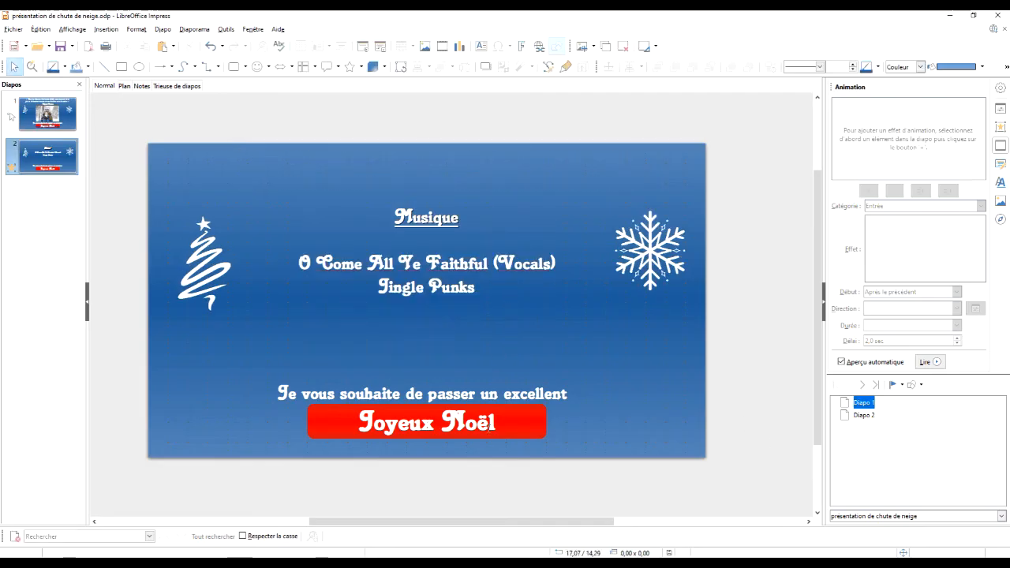
left_click(69, 128)
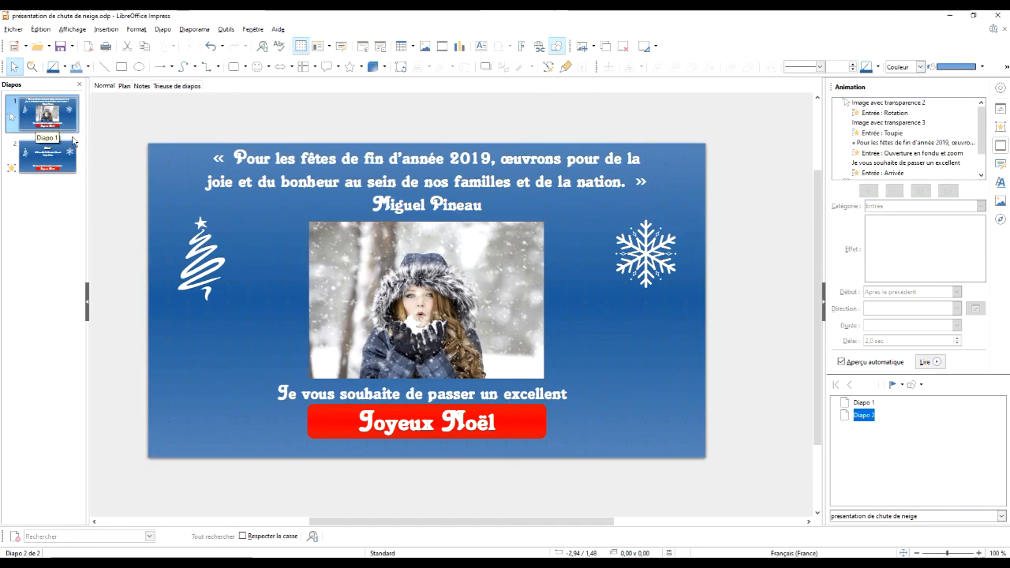
Step: Insert the animated snowfall image chute-de-neige8 from the "chutes de neige" folder onto slide 1
left_click(780, 233)
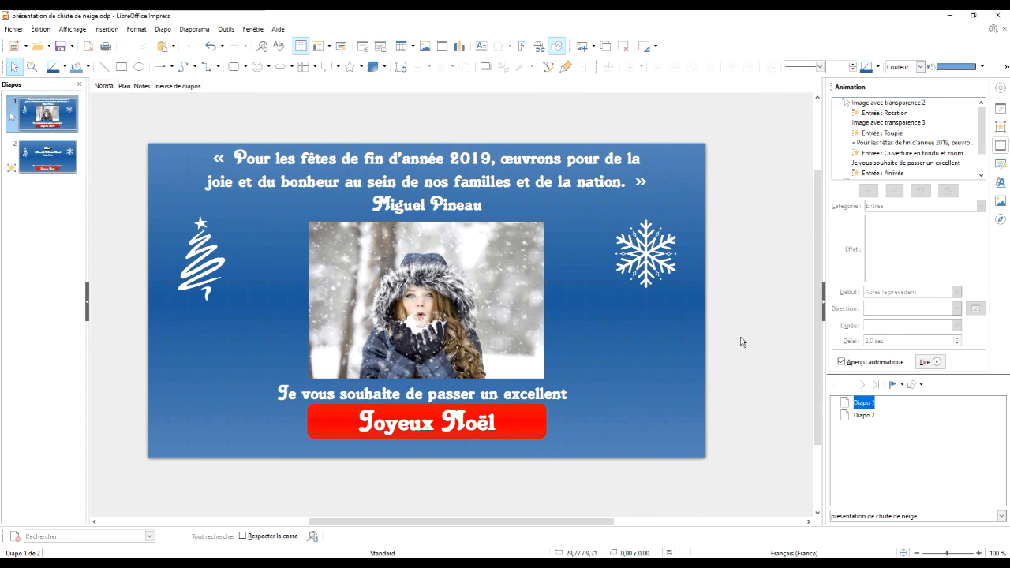
left_click(106, 29)
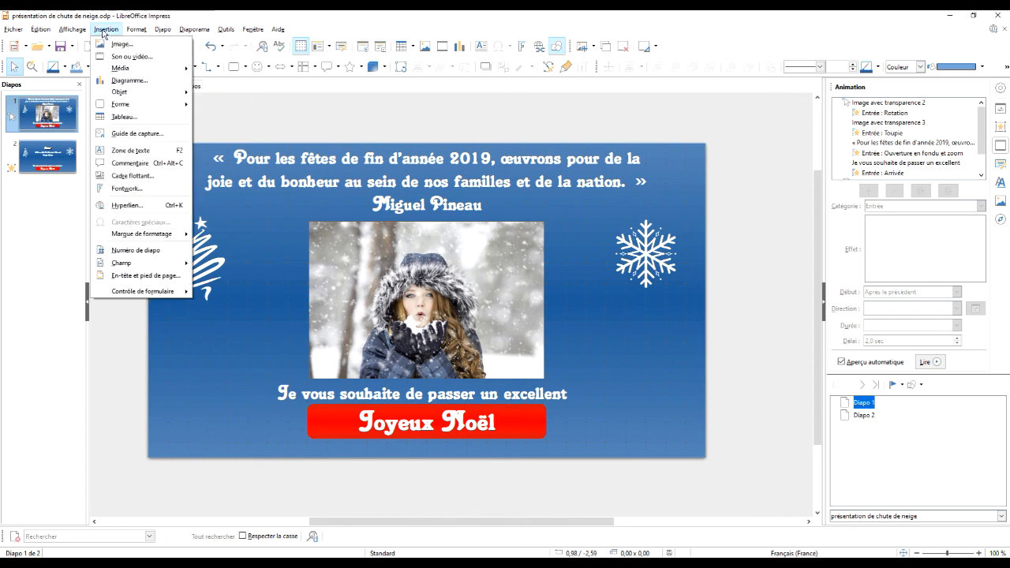
left_click(118, 45)
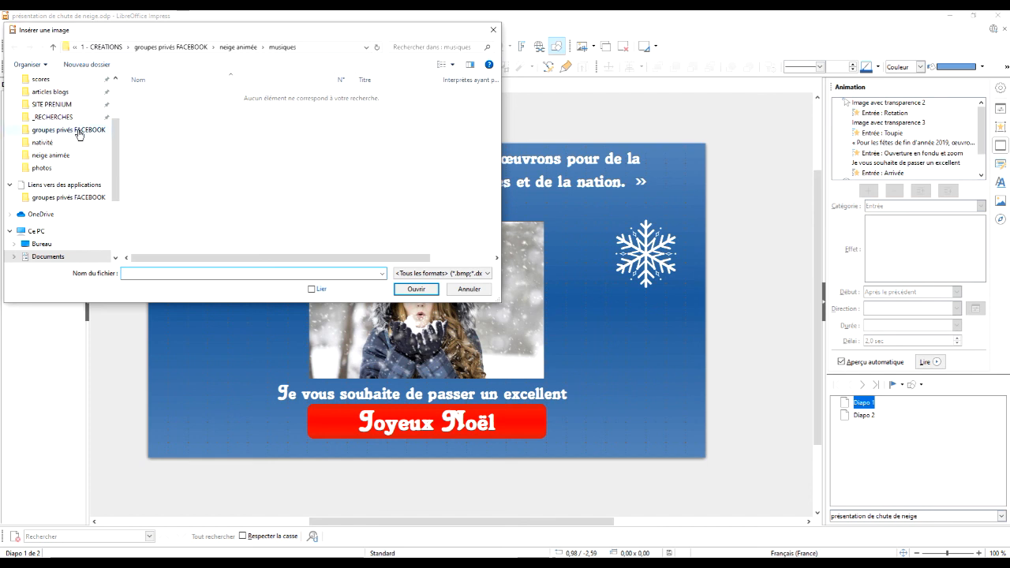
left_click(238, 49)
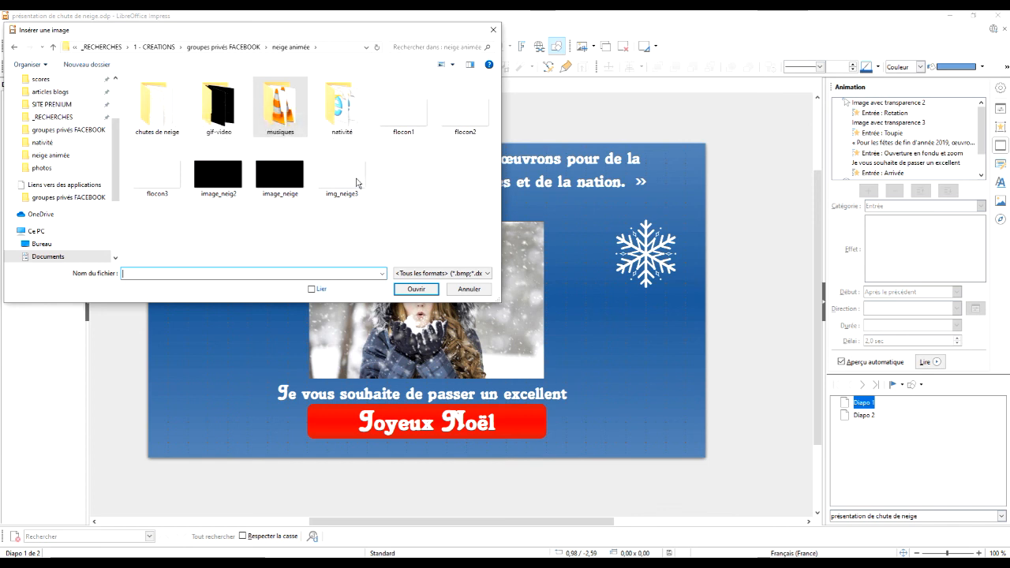
double_click(157, 107)
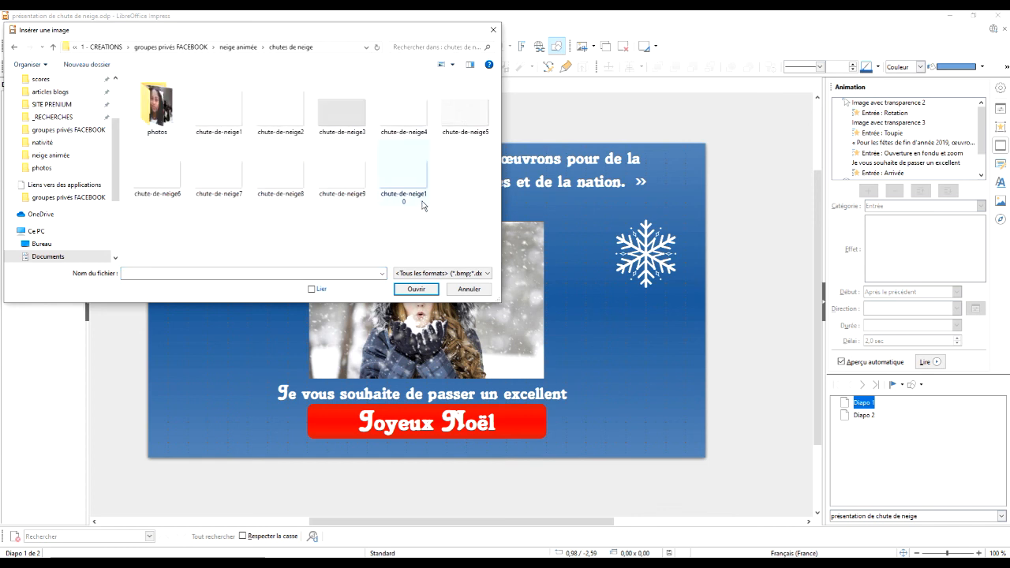
double_click(281, 180)
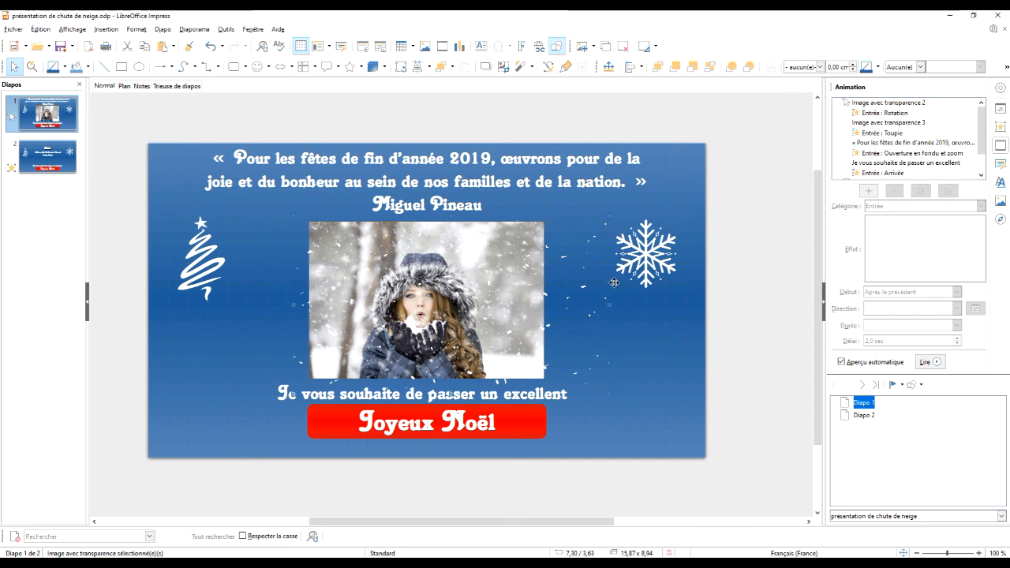
Step: Select the snowfall image over the photo and scale it down proportionally to about 12.65 × 7.13 cm
left_click(613, 396)
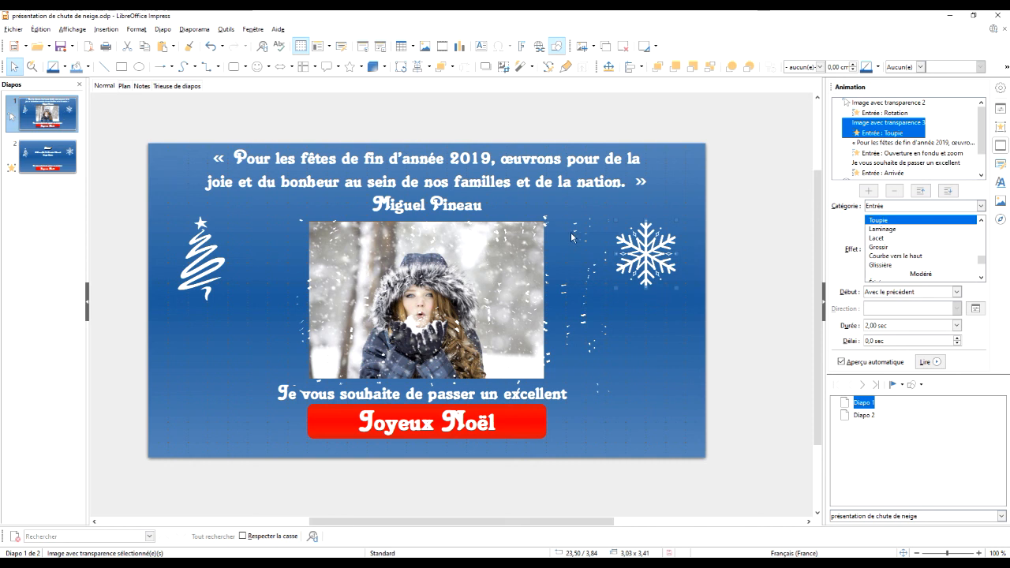
left_click(604, 320)
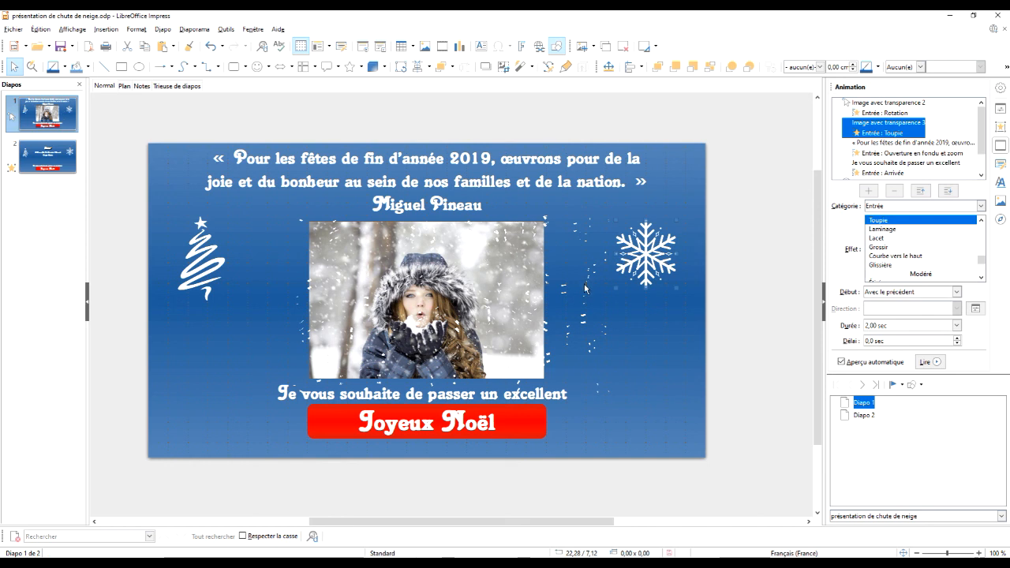
left_click(733, 249)
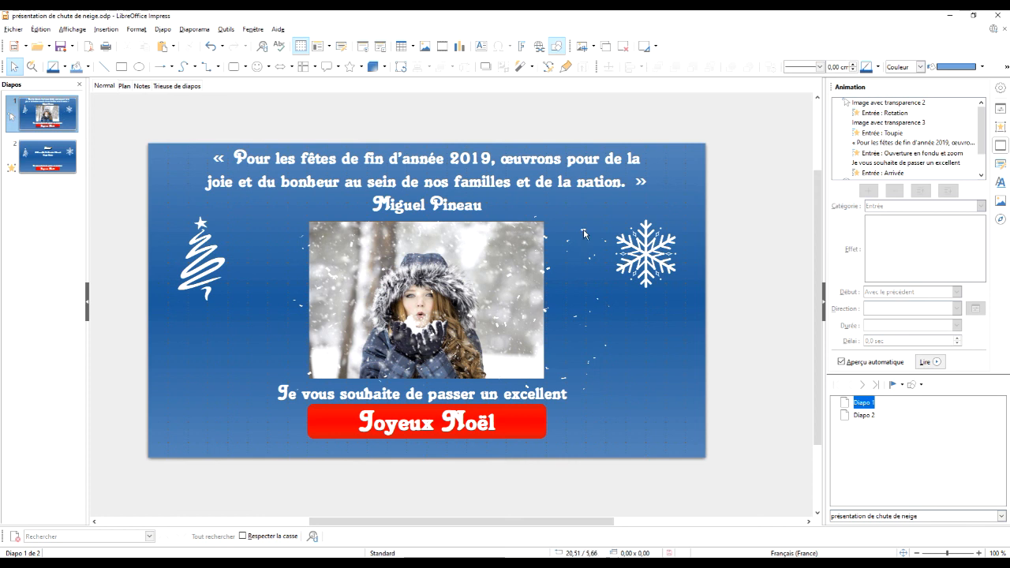
left_click_drag(709, 231, 601, 343)
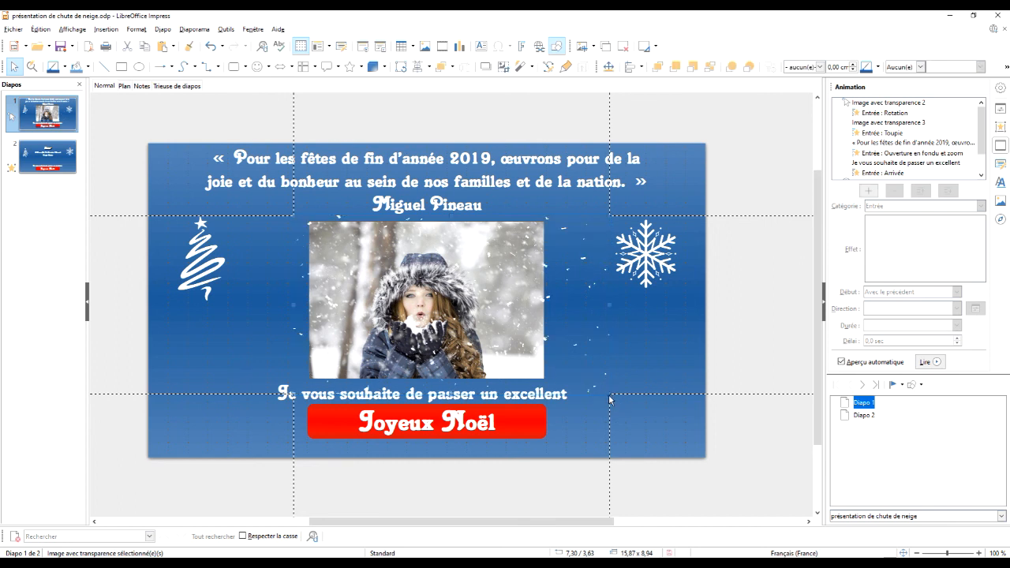
left_click_drag(610, 399, 532, 357)
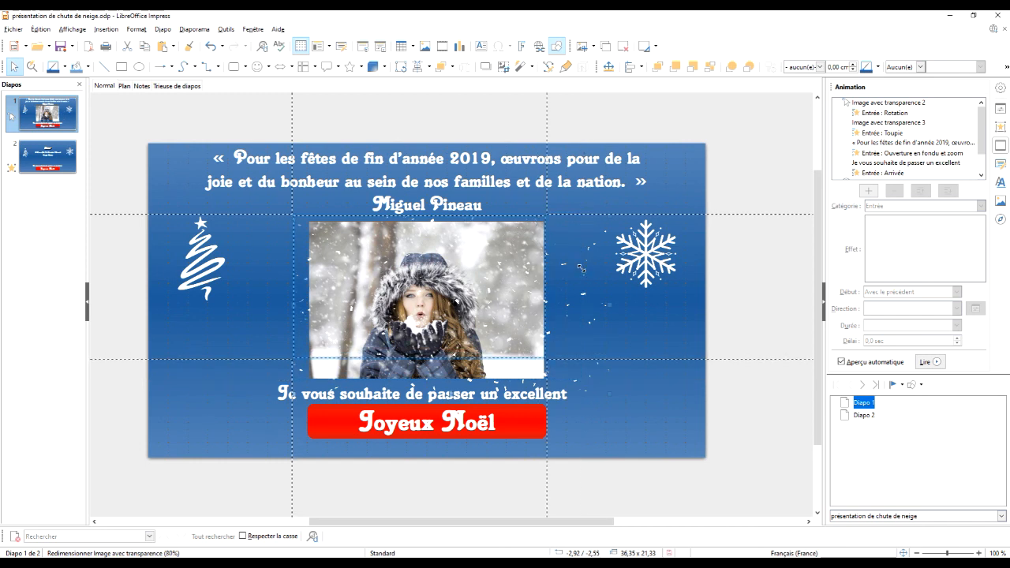
left_click_drag(582, 268, 581, 267)
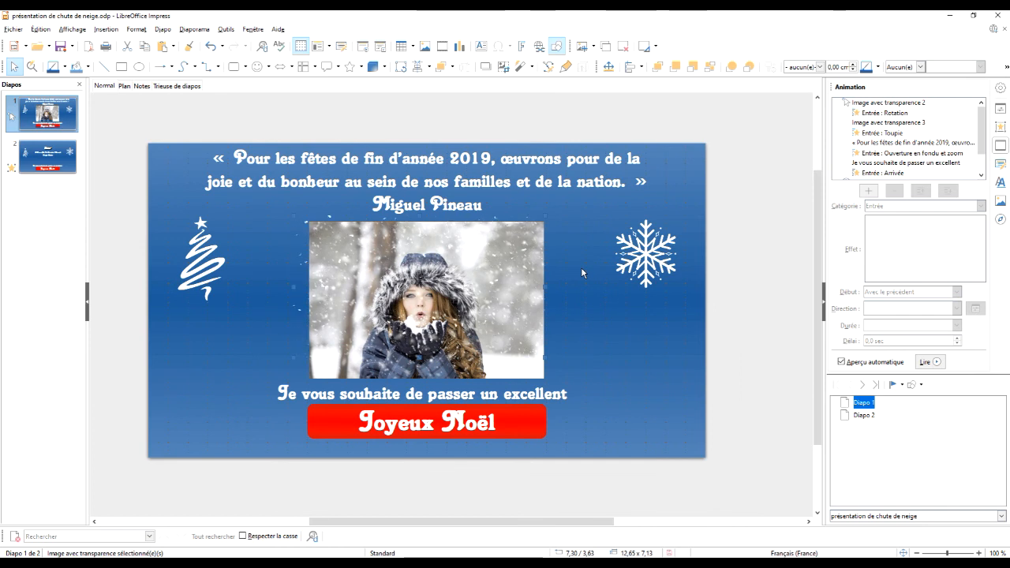
Step: Nudge the snowfall image down and adjust its edges to cover the woman's photo, about 11.85 cm wide
key("Down")
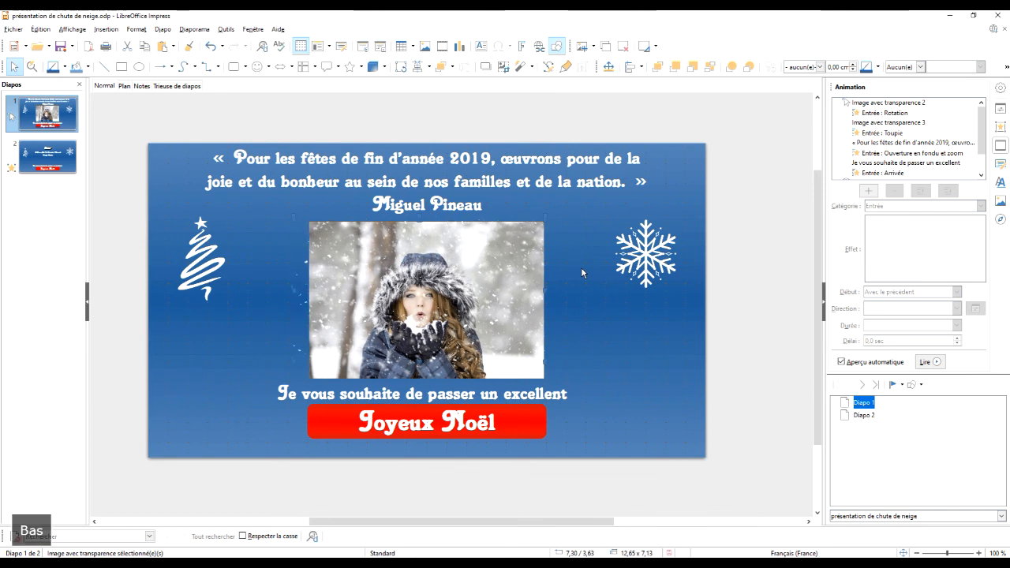
key("Up")
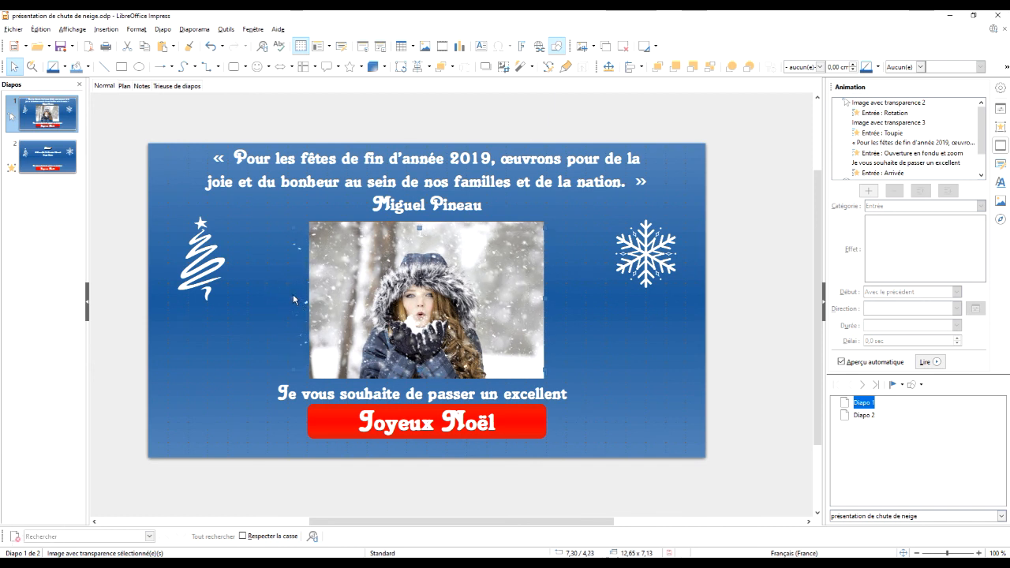
left_click_drag(293, 299, 311, 298)
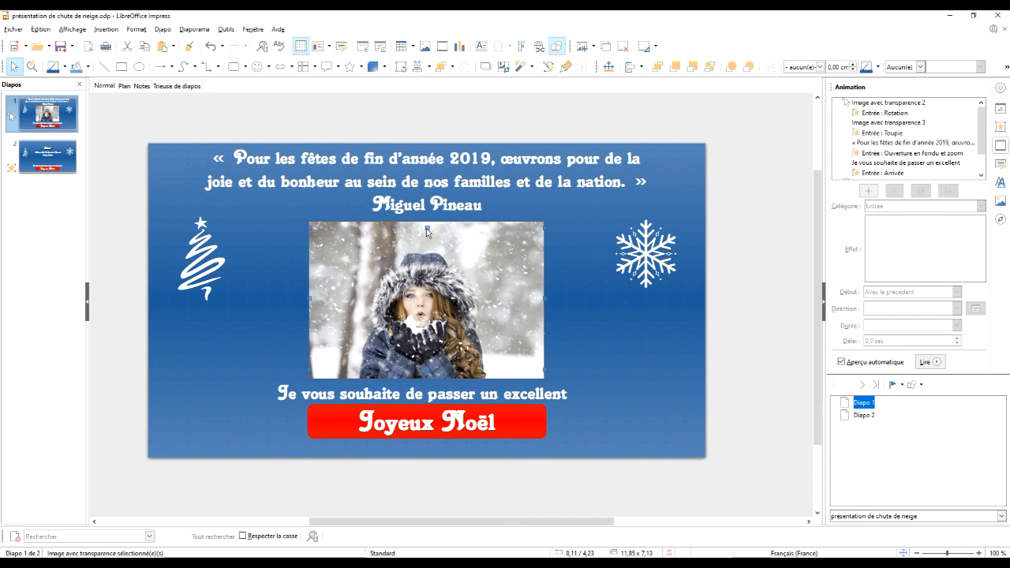
left_click_drag(427, 227, 536, 230)
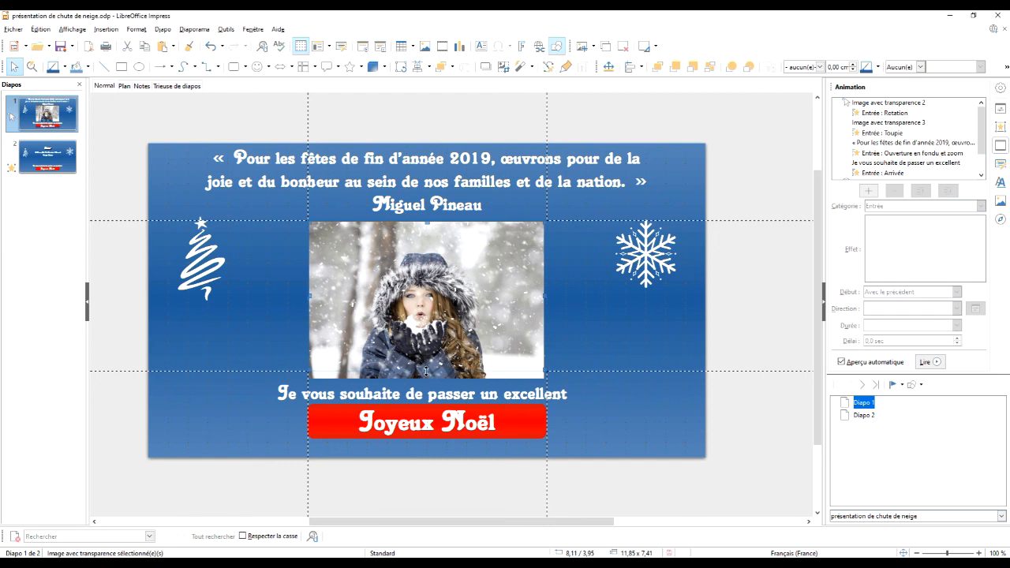
left_click_drag(426, 371, 427, 380)
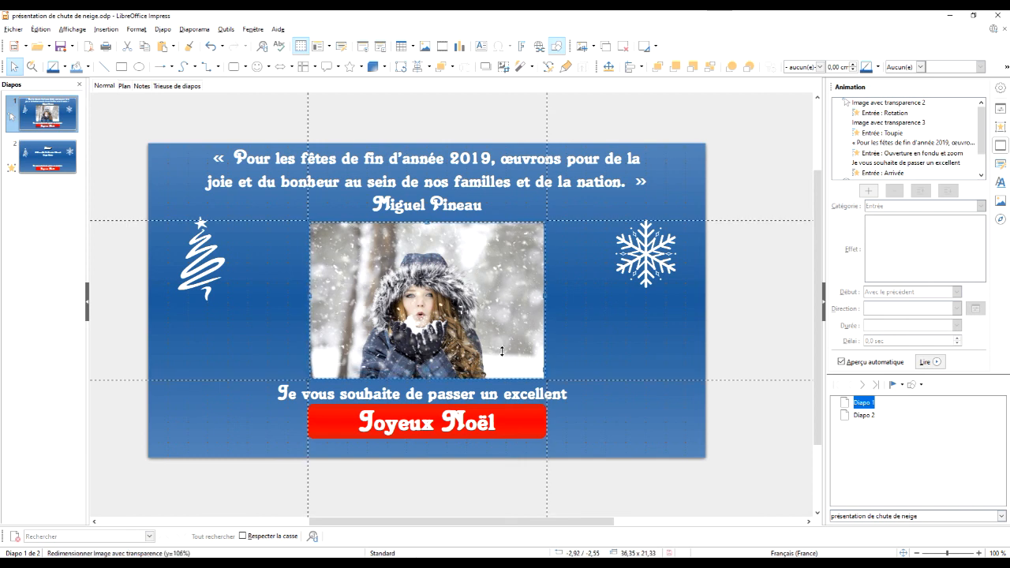
left_click(769, 240)
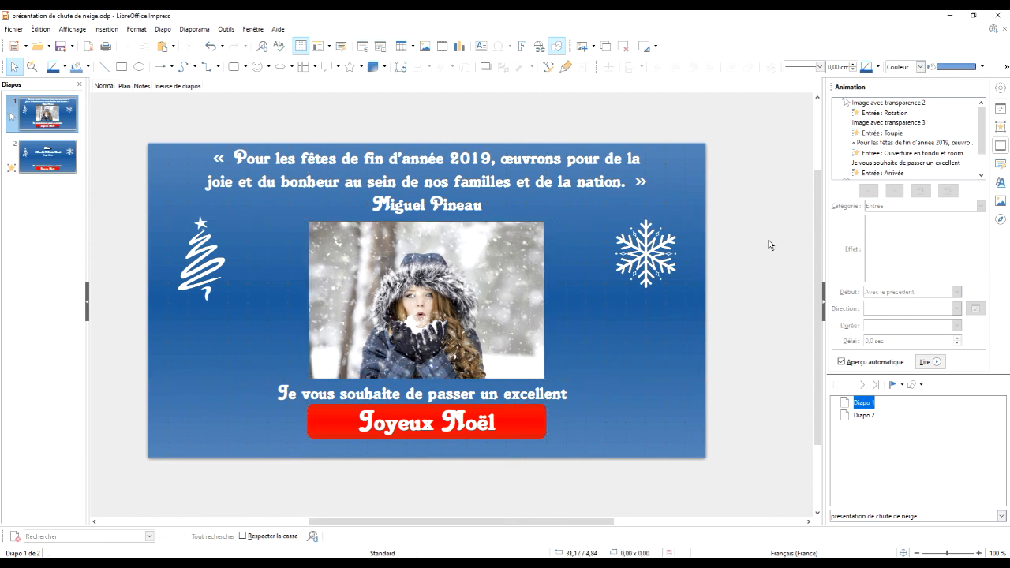
Step: Preview the slide show with the snowfall over the photo through the music-credits slide, exit it and return to slide 1
key("F5")
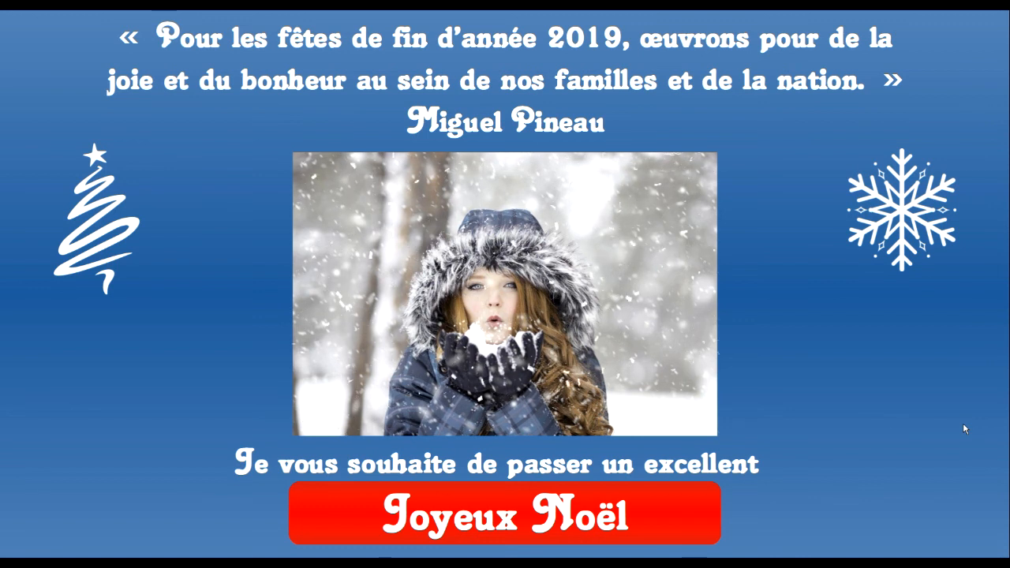
key("Right")
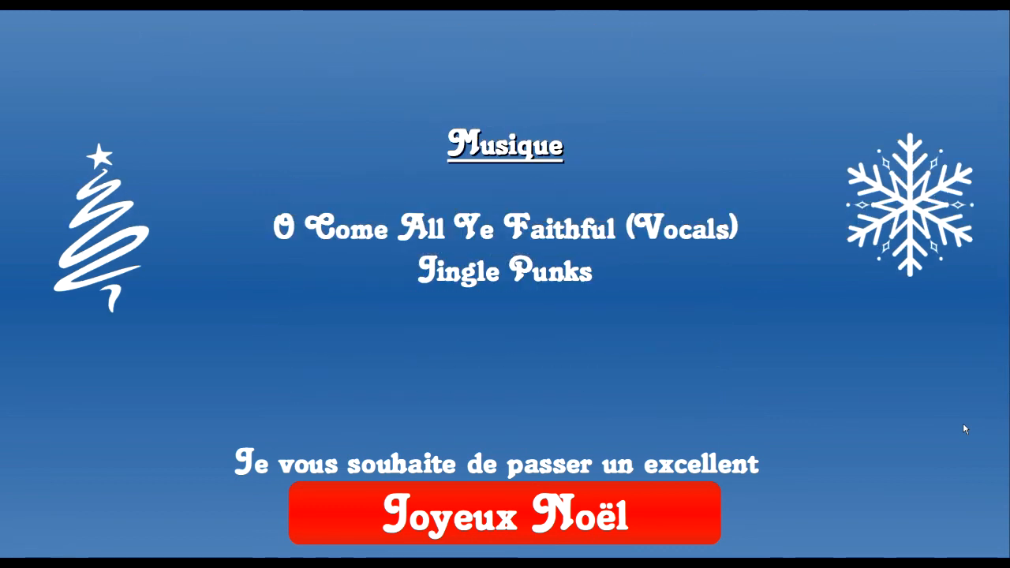
key("Escape")
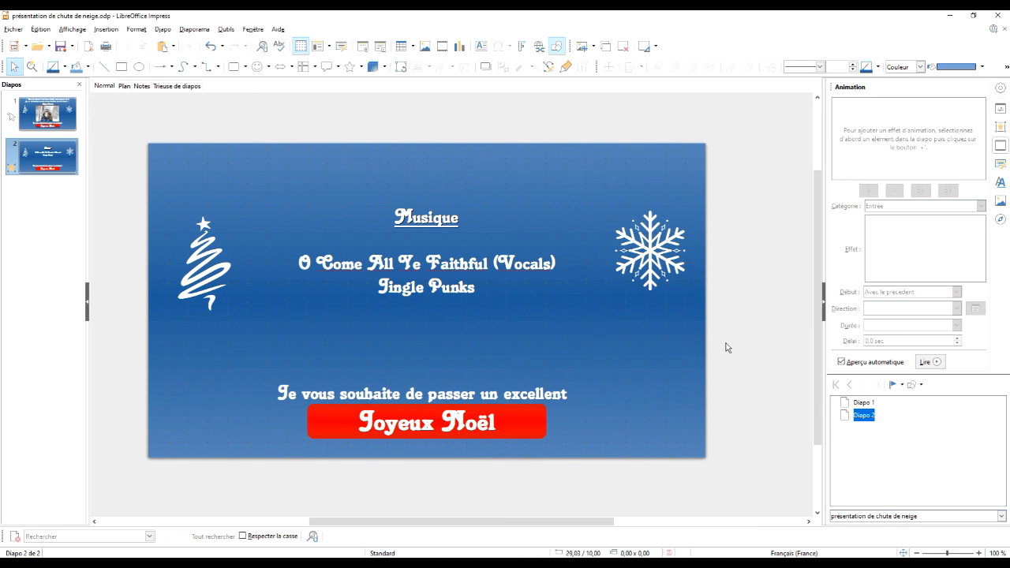
left_click(47, 113)
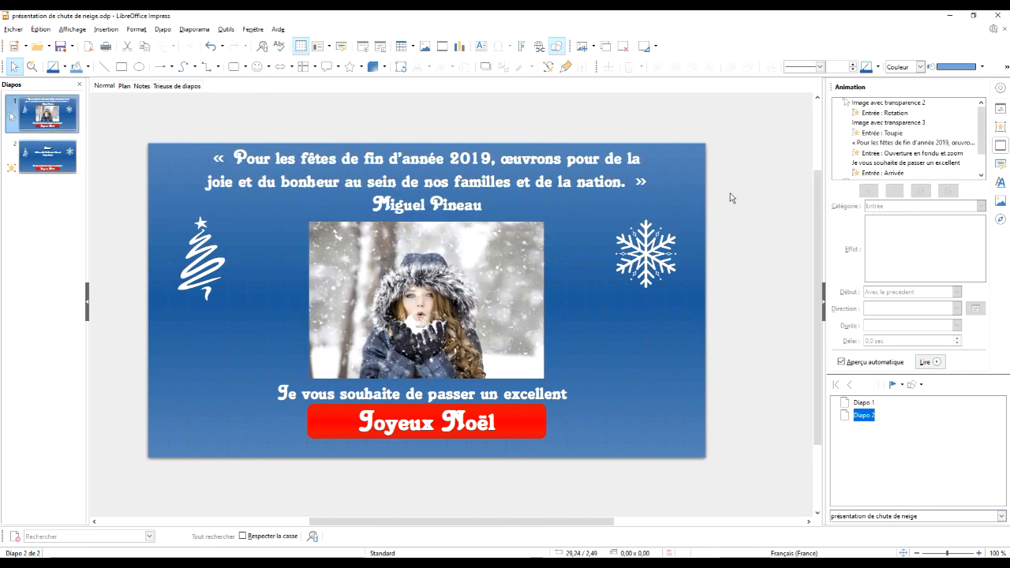